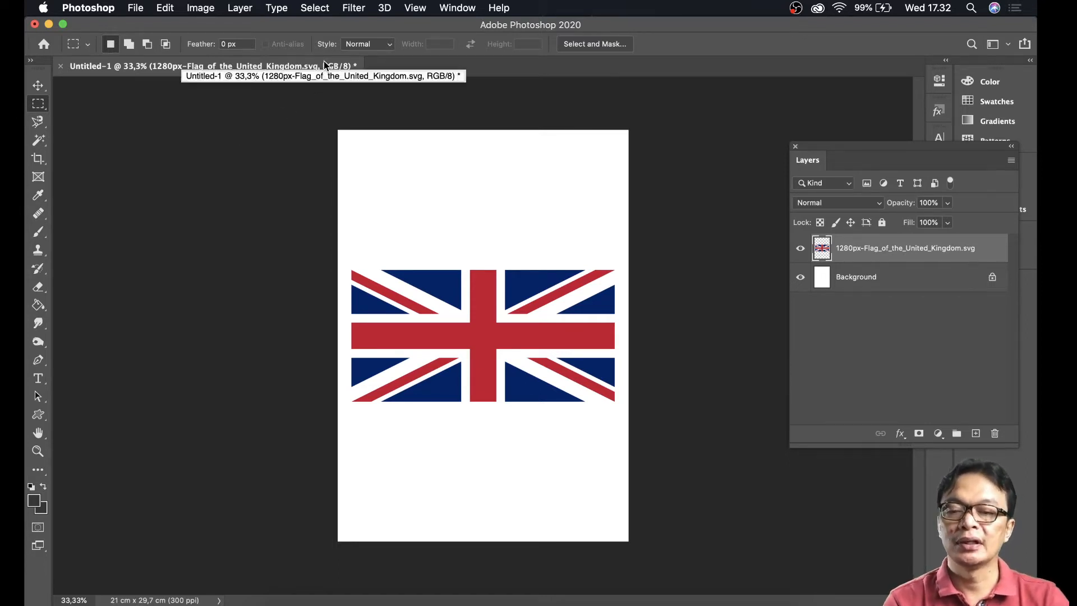
{"action": "left_click", "coordinate": [354, 8]}
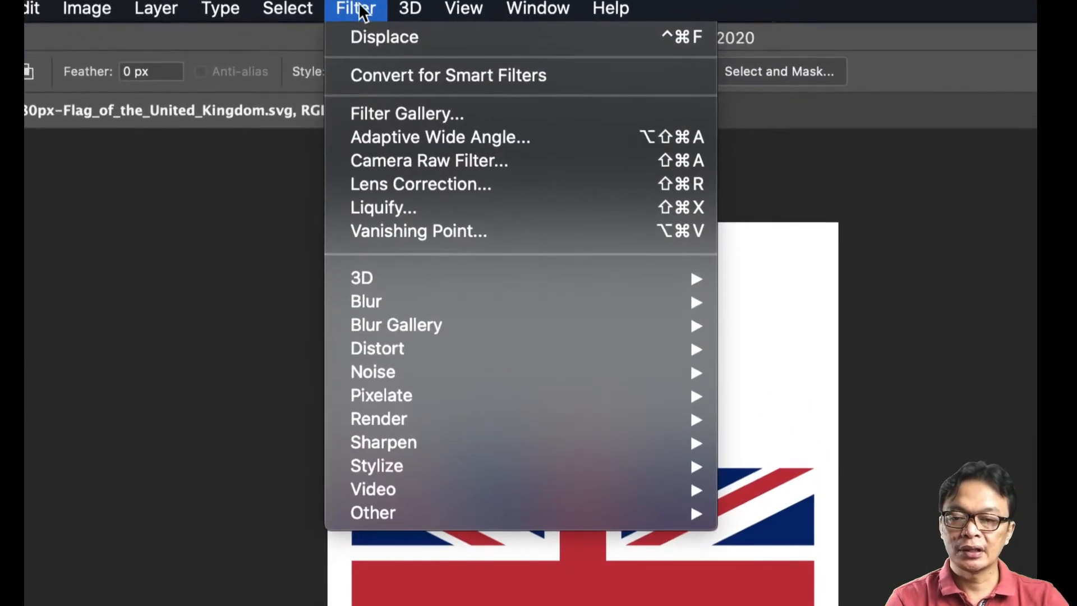
{"action": "mouse_move", "coordinate": [419, 349]}
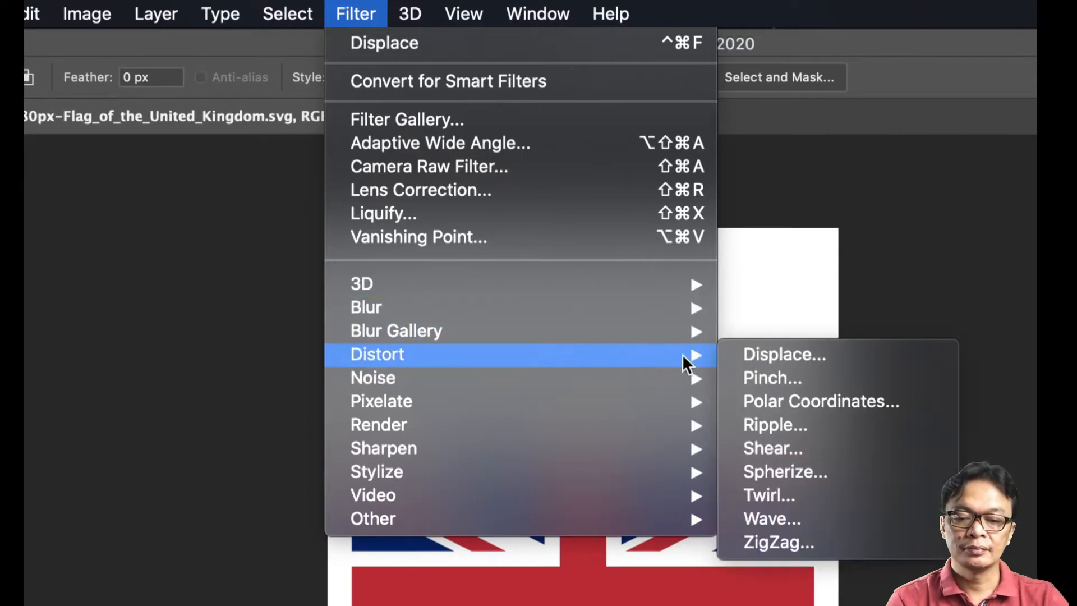
{"action": "left_click", "coordinate": [777, 311]}
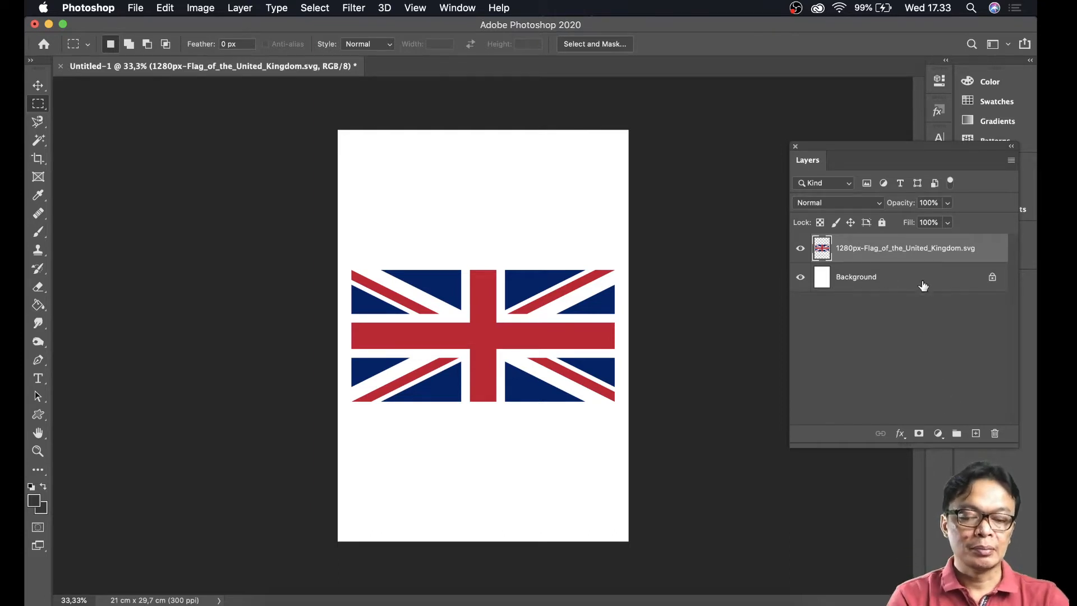
- Add a new layer above the flag layer and name it displace
{"action": "left_click", "coordinate": [976, 435]}
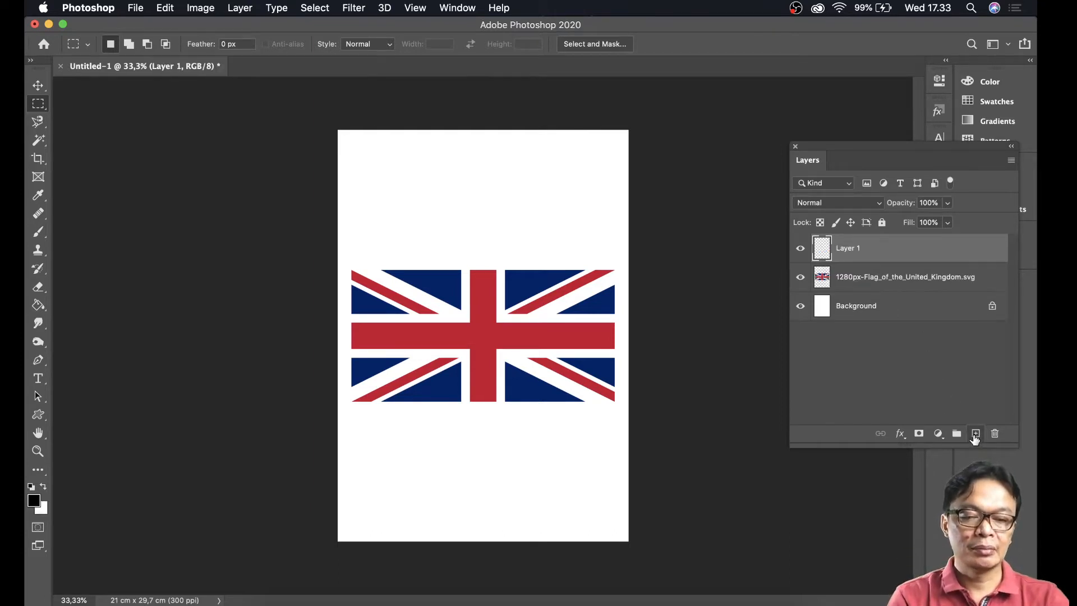
{"action": "double_click", "coordinate": [845, 248]}
{"action": "type", "text": "disp"}
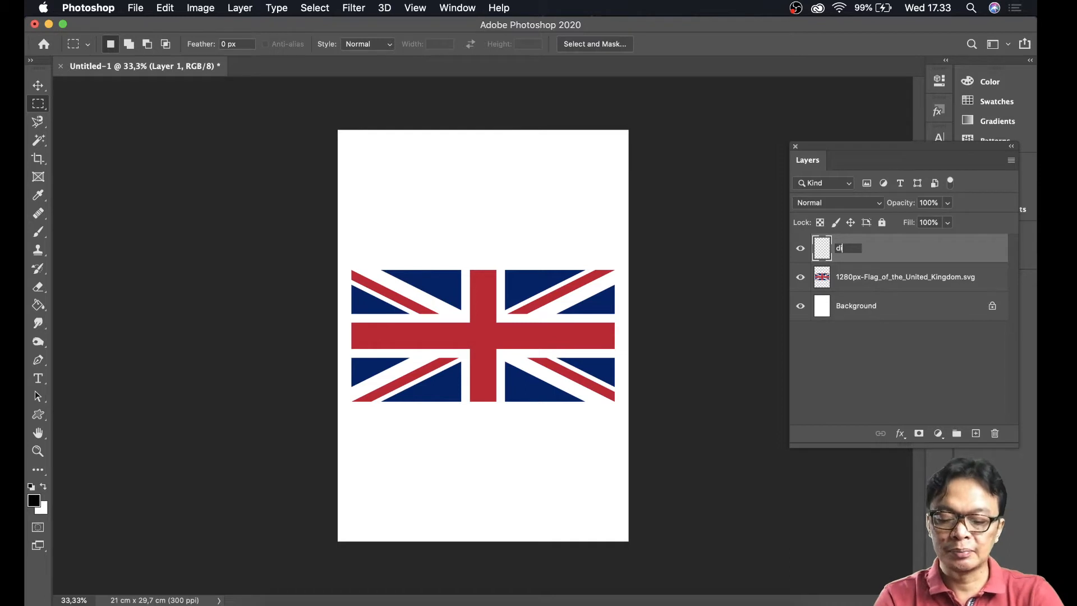
{"action": "type", "text": "lace"}
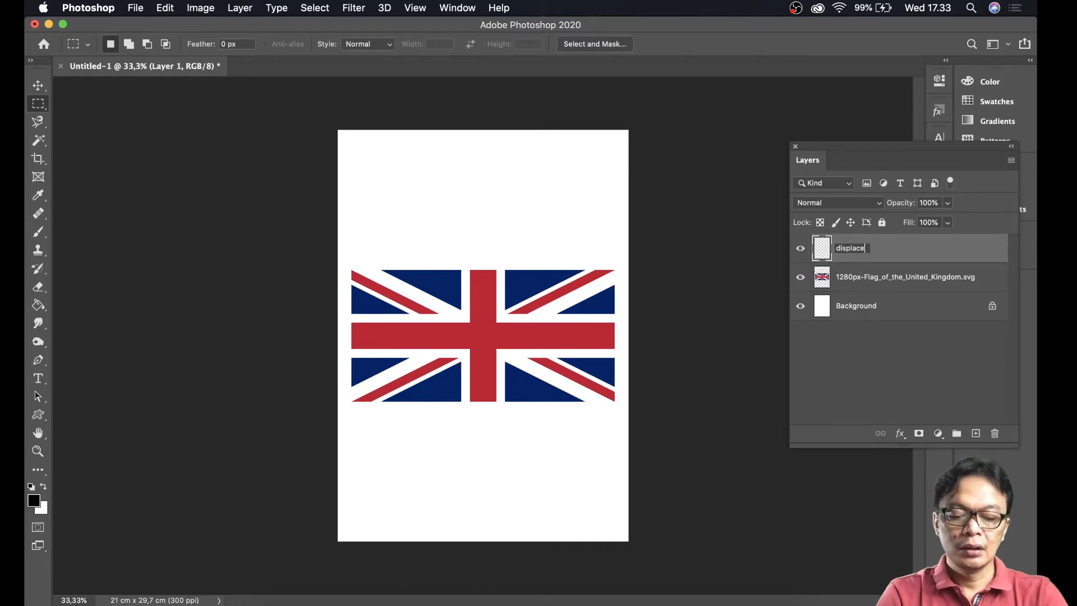
{"action": "key", "text": "Return"}
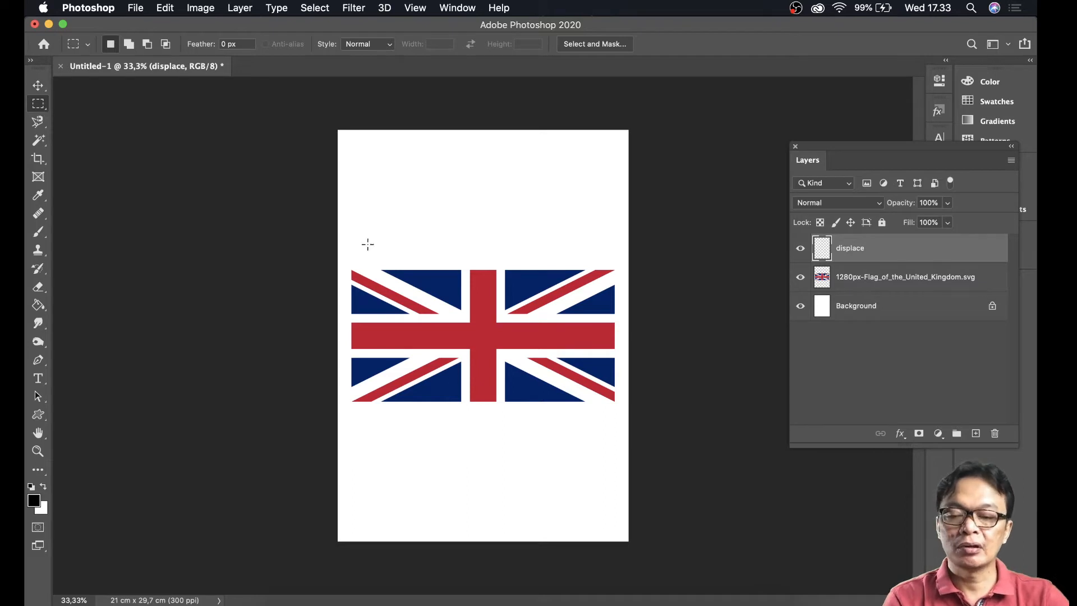
- Make one narrow and one wider vertical rectangle, filled with black, over the left half of the flag on the displace layer
{"action": "left_click_drag", "start_coordinate": [359, 250], "coordinate": [385, 426]}
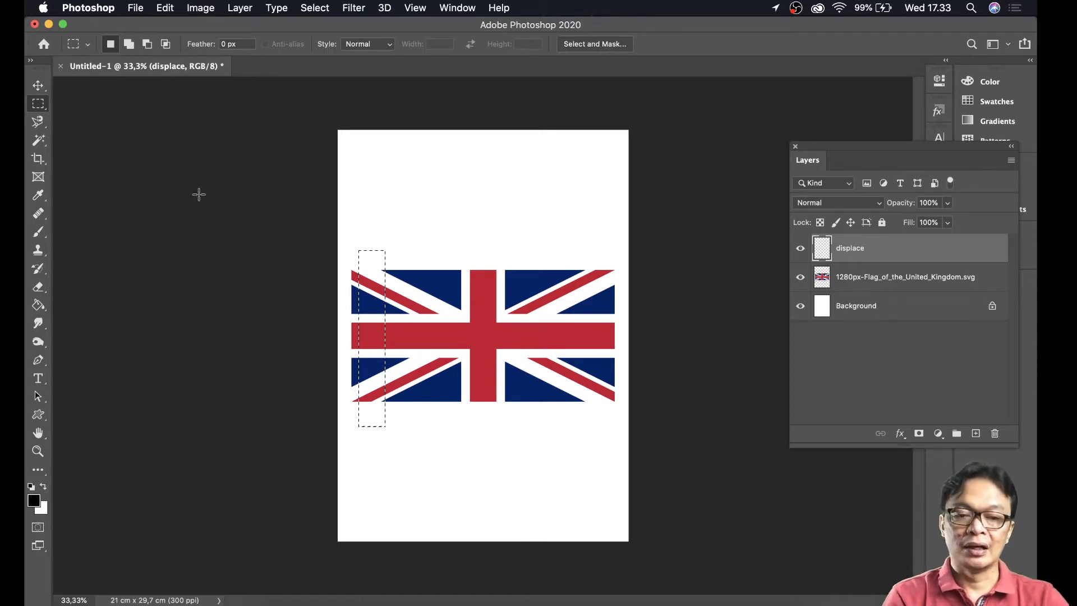
{"action": "left_click", "coordinate": [39, 305]}
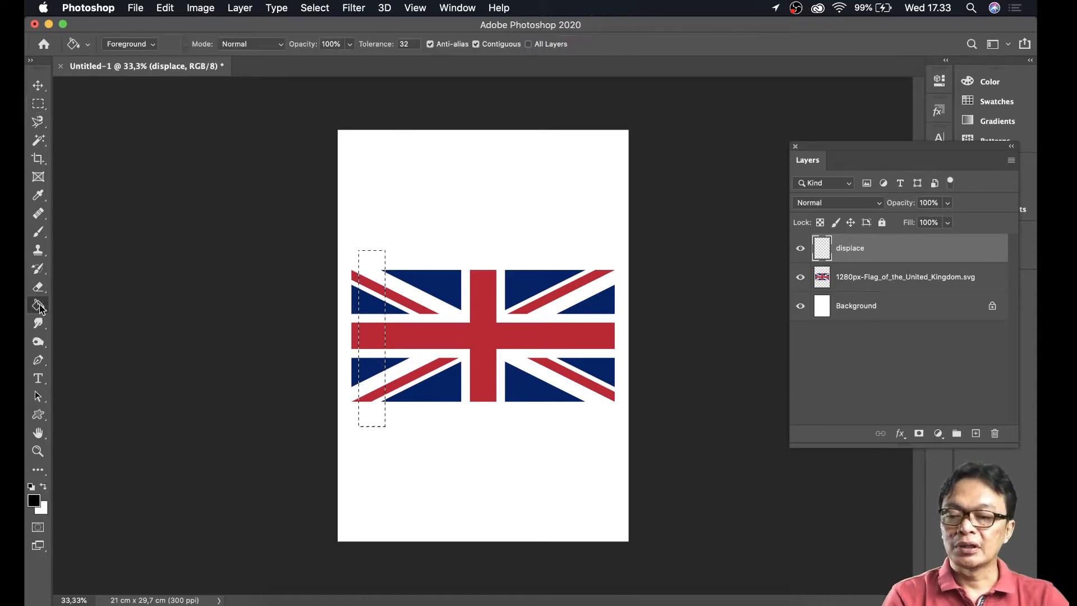
{"action": "left_click", "coordinate": [41, 105]}
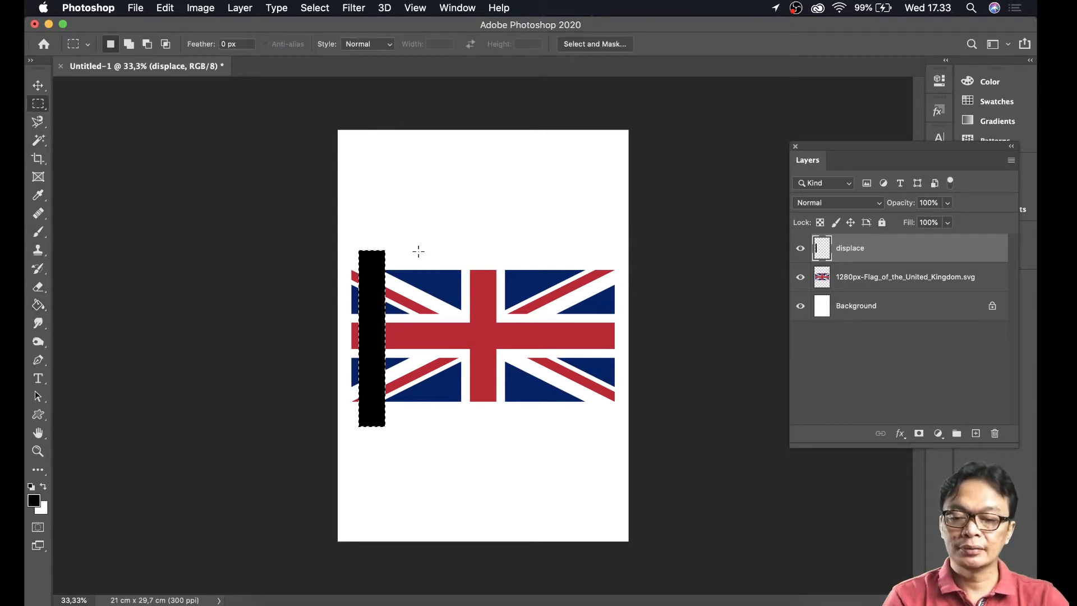
{"action": "left_click_drag", "start_coordinate": [405, 249], "coordinate": [482, 425]}
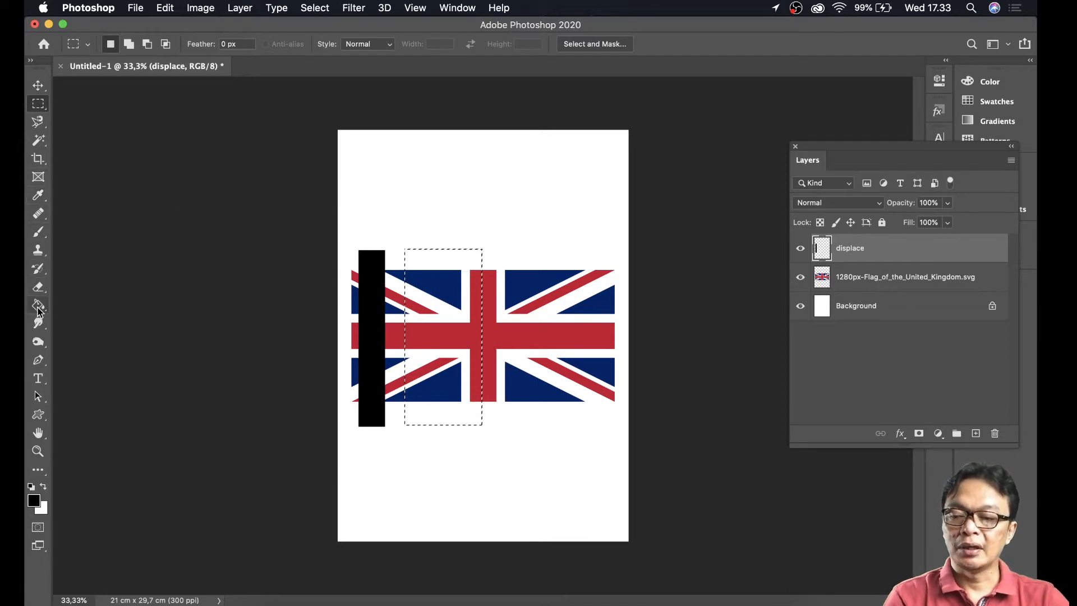
{"action": "left_click", "coordinate": [38, 304]}
{"action": "left_click", "coordinate": [417, 329]}
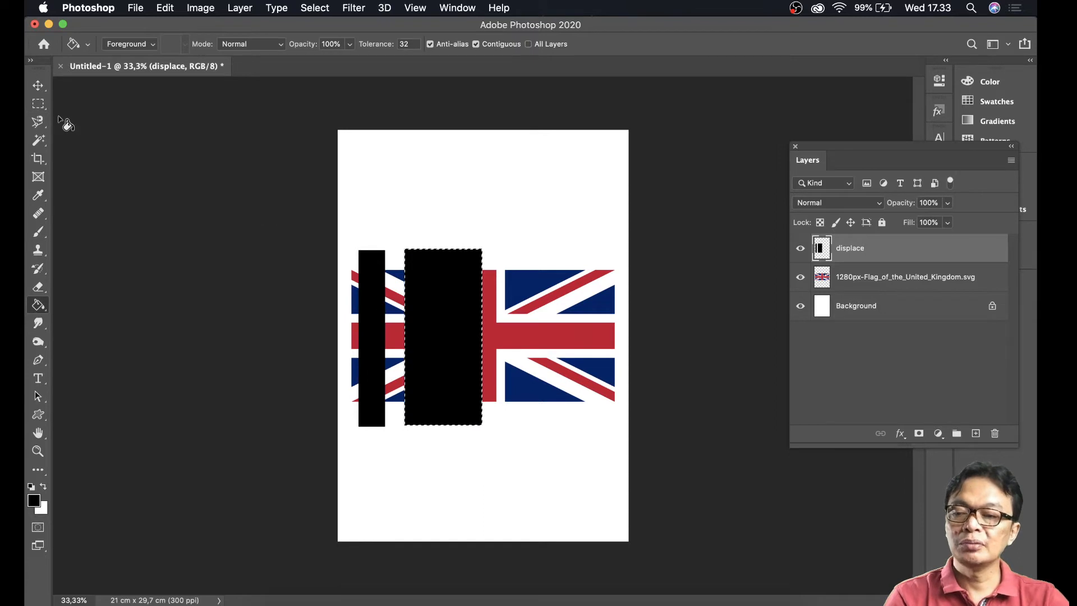
- Make two black triangles with the Polygonal Lasso over the flag's right half, one pointing down and one pointing up, and clear the selection
{"action": "left_click", "coordinate": [39, 122]}
{"action": "left_click", "coordinate": [85, 133]}
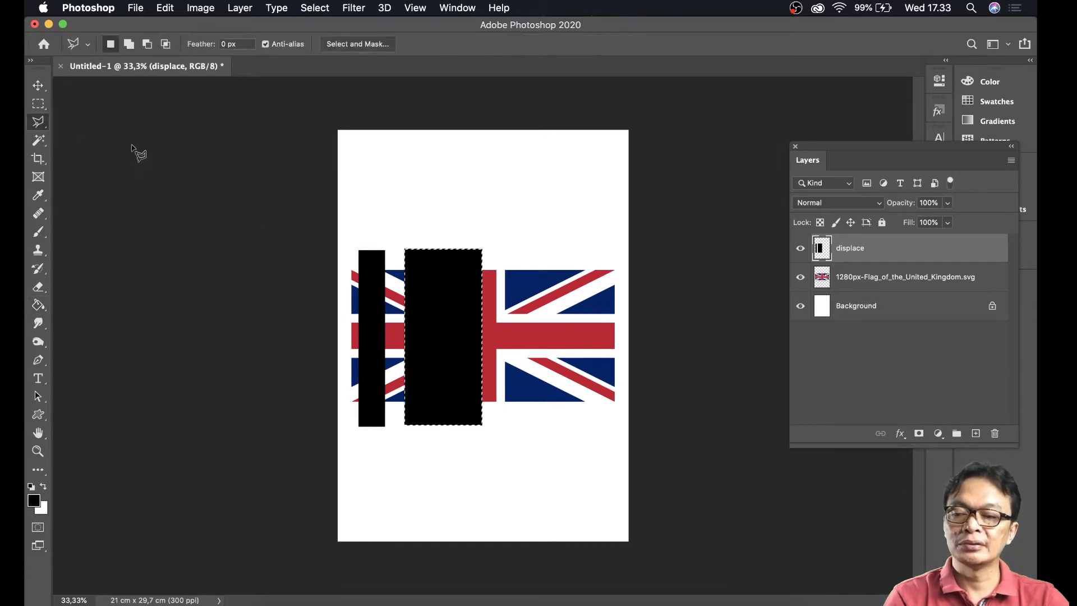
{"action": "left_click", "coordinate": [515, 424]}
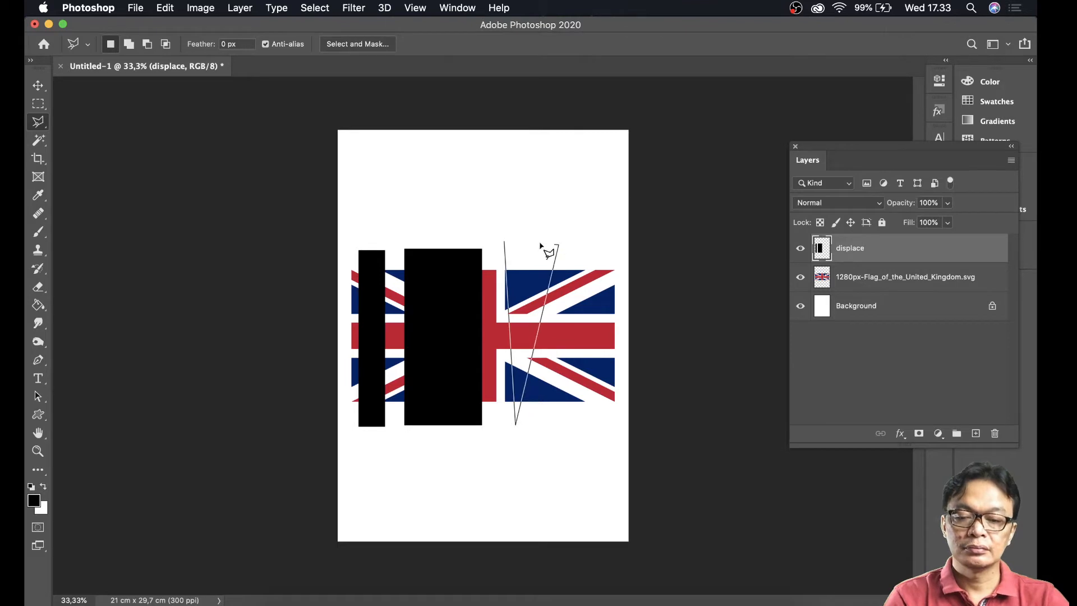
{"action": "left_click", "coordinate": [505, 241]}
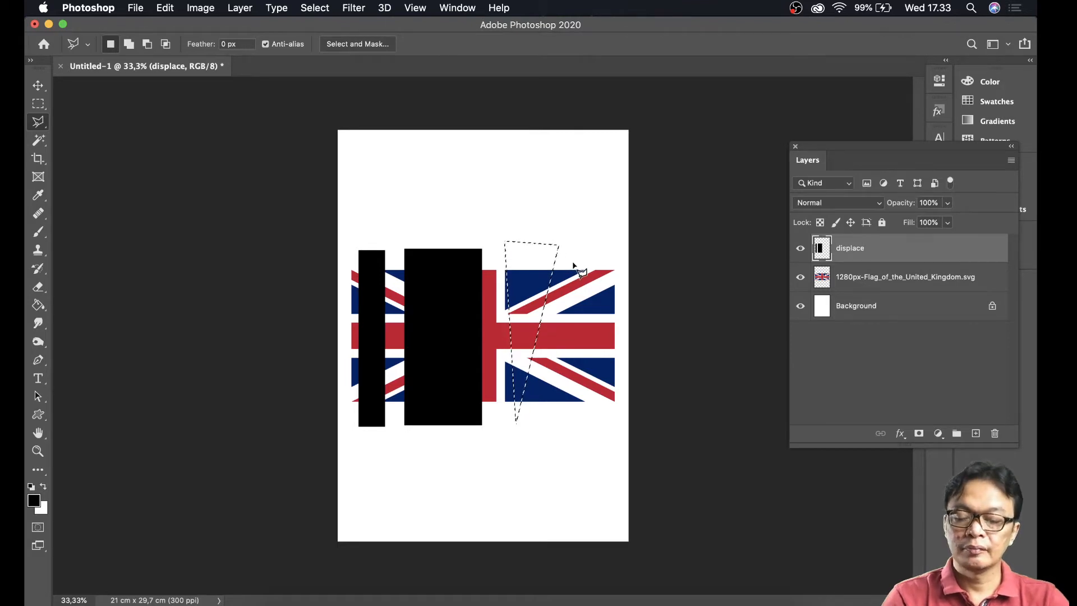
{"action": "key", "text": "shift"}
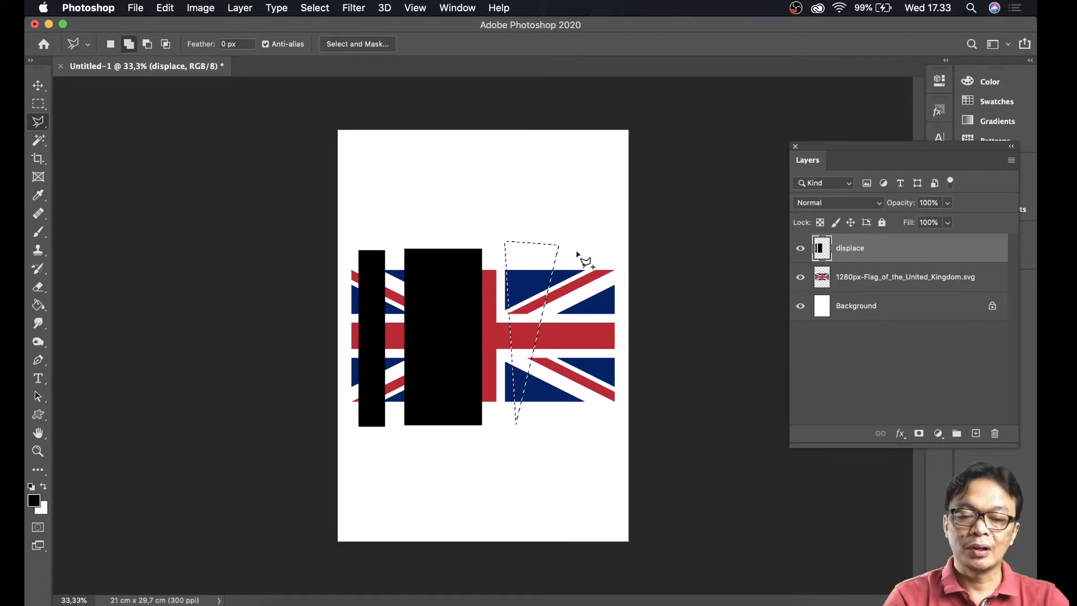
{"action": "left_click", "coordinate": [587, 251]}
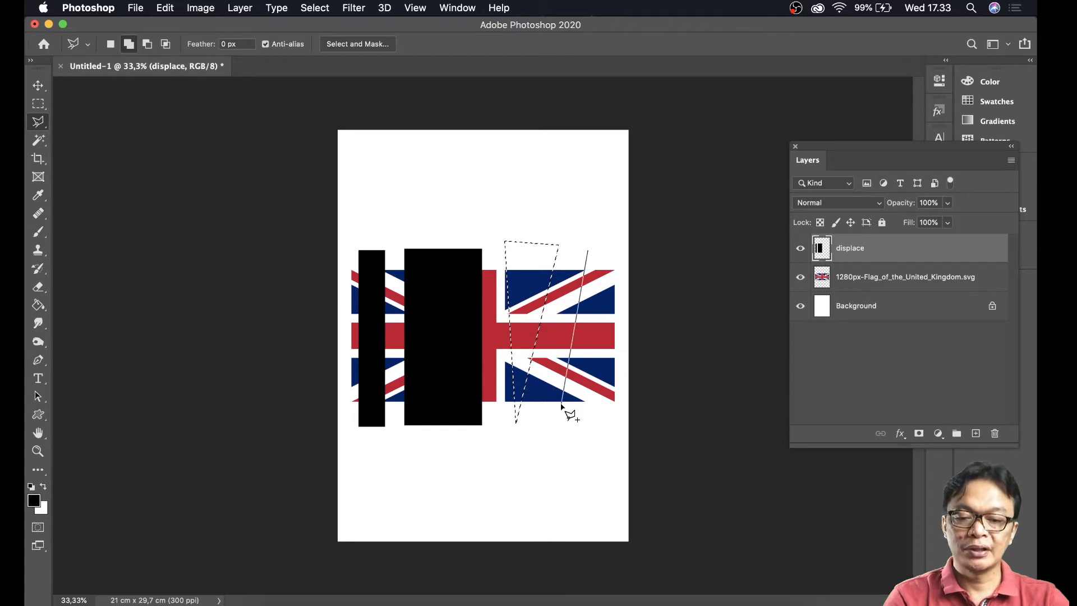
{"action": "left_click", "coordinate": [605, 420]}
{"action": "left_click", "coordinate": [587, 252]}
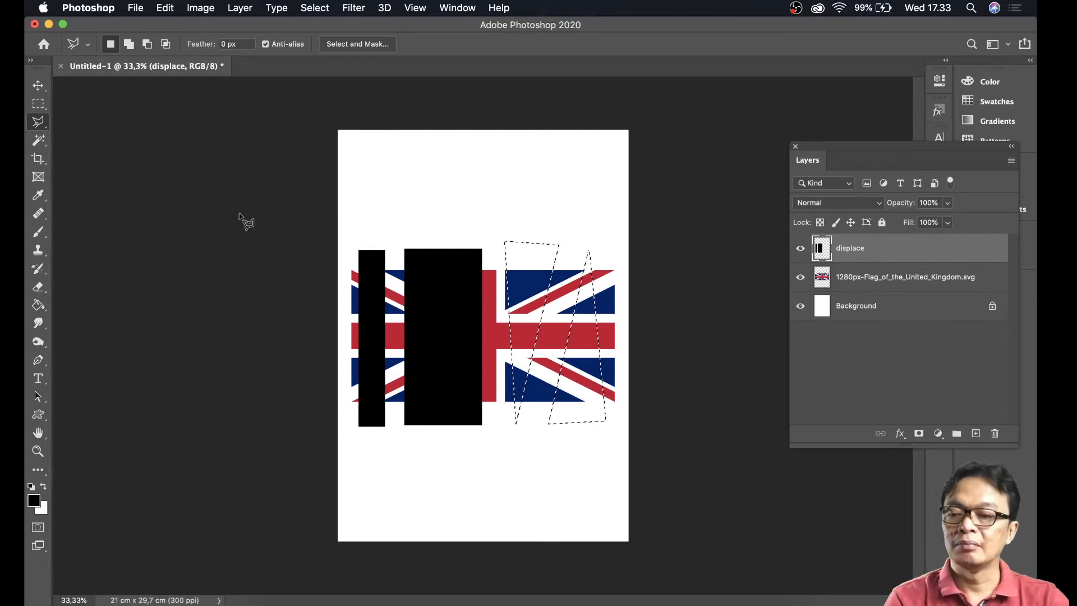
{"action": "left_click", "coordinate": [38, 306]}
{"action": "left_click", "coordinate": [575, 295]}
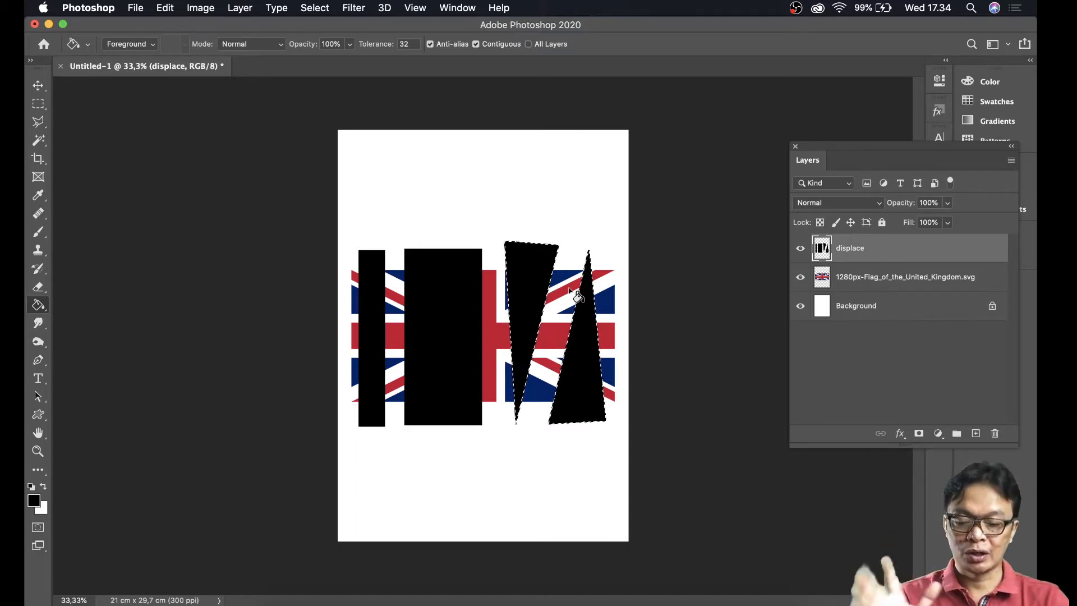
{"action": "key", "text": "super+d"}
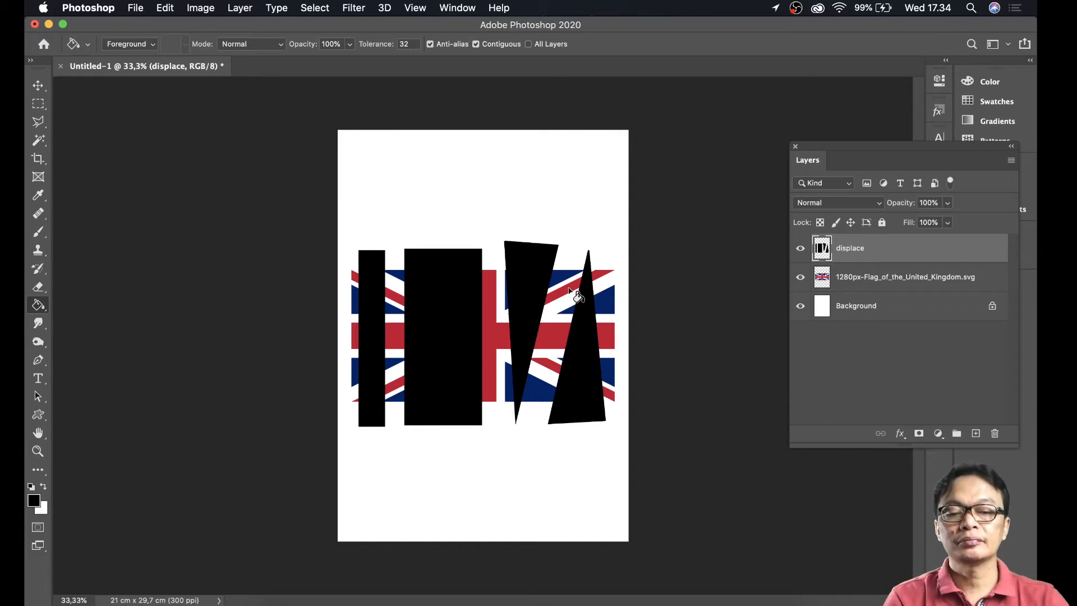
- Hide the flag layer and save the document in Photoshop format as displacebendera, with Maximize Compatibility on
{"action": "left_click", "coordinate": [800, 277]}
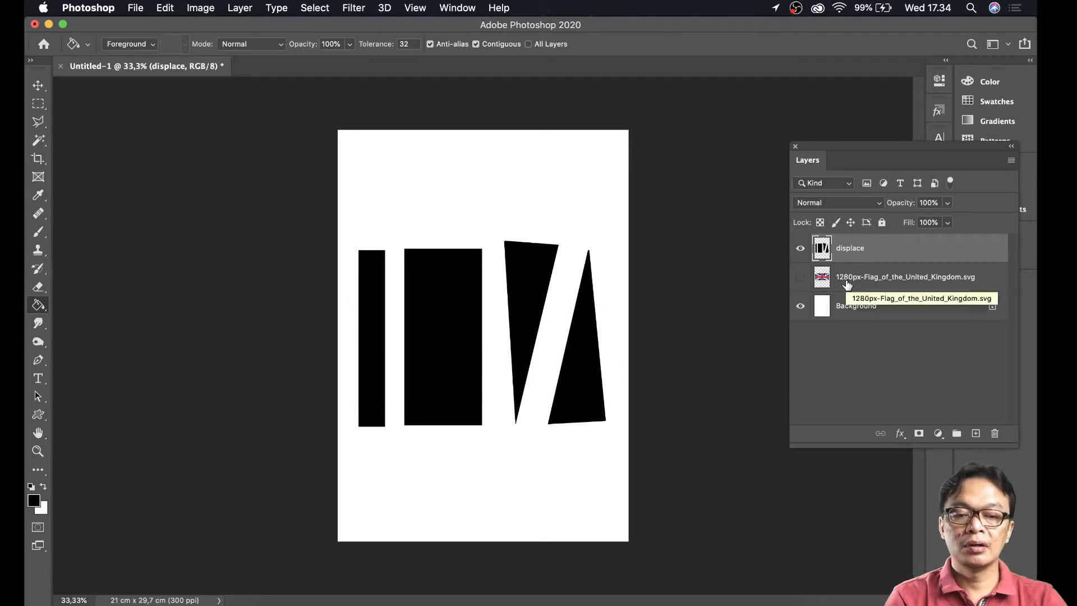
{"action": "left_click", "coordinate": [136, 8]}
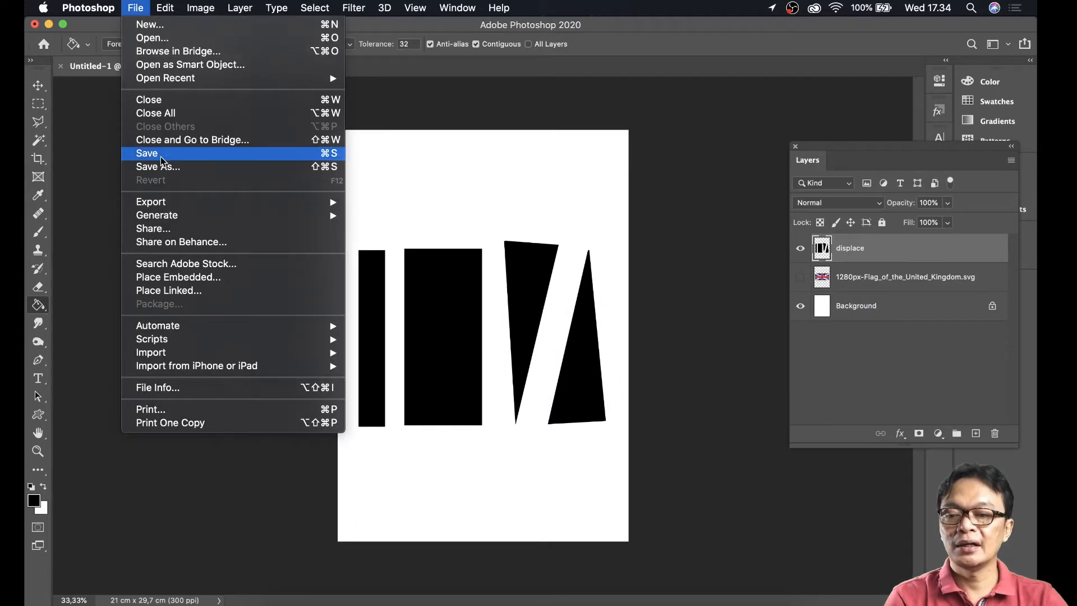
{"action": "left_click", "coordinate": [157, 153]}
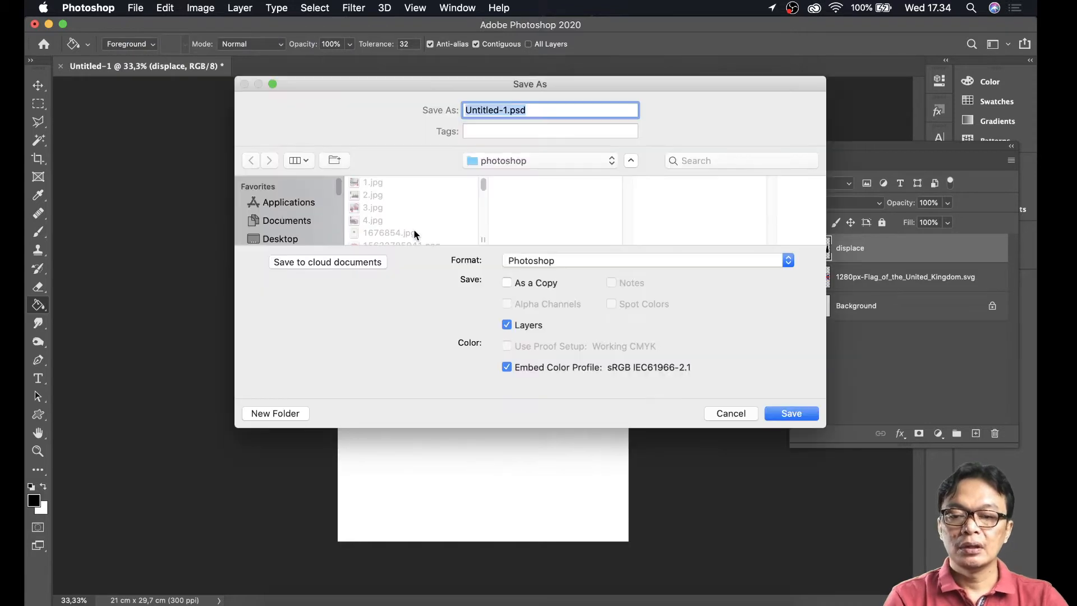
{"action": "type", "text": "displacebendera"}
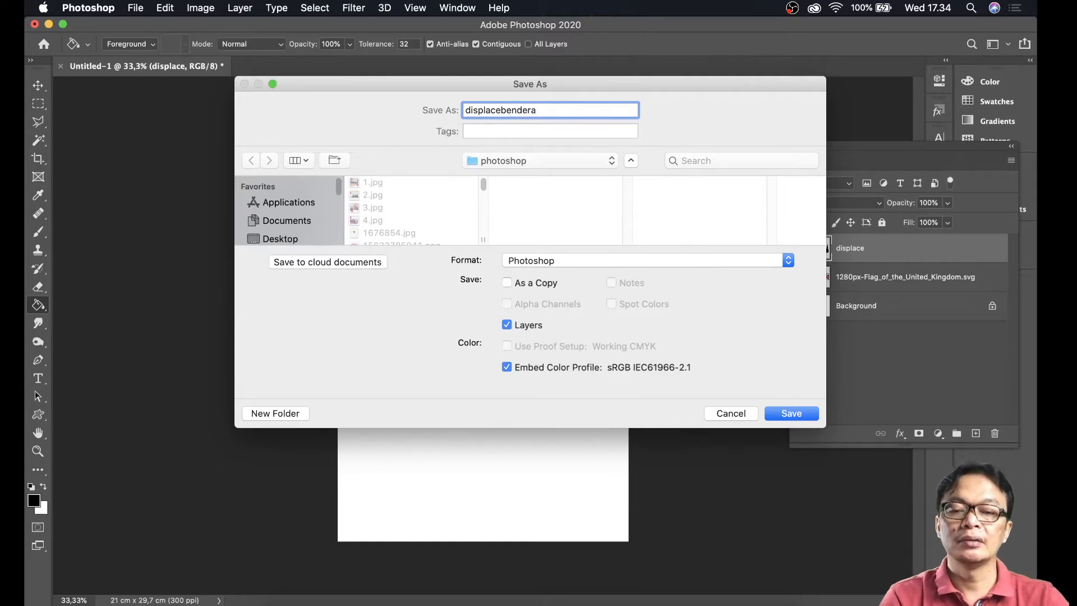
{"action": "left_click", "coordinate": [789, 413]}
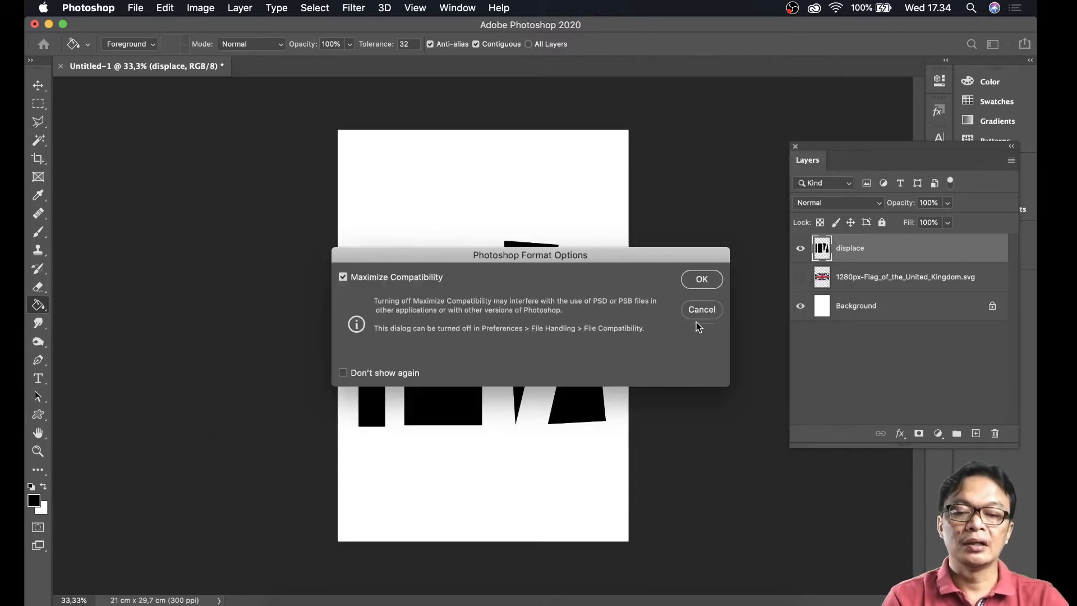
{"action": "left_click", "coordinate": [701, 280]}
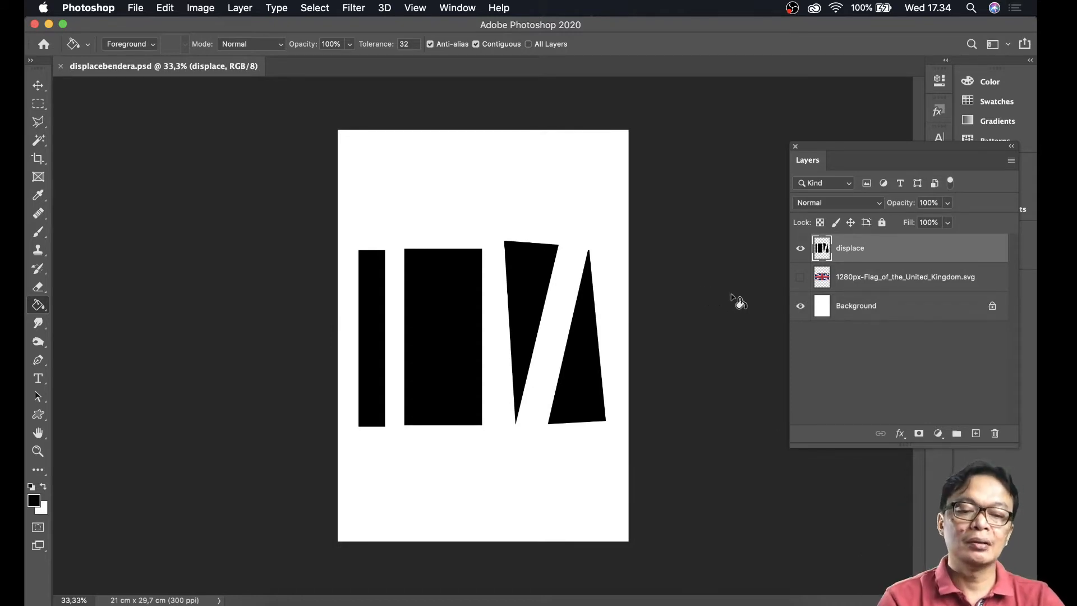
- Hide the displace layer, show the flag layer again and rename it bendera
{"action": "left_click", "coordinate": [801, 249]}
{"action": "left_click", "coordinate": [800, 277]}
{"action": "left_click", "coordinate": [873, 283]}
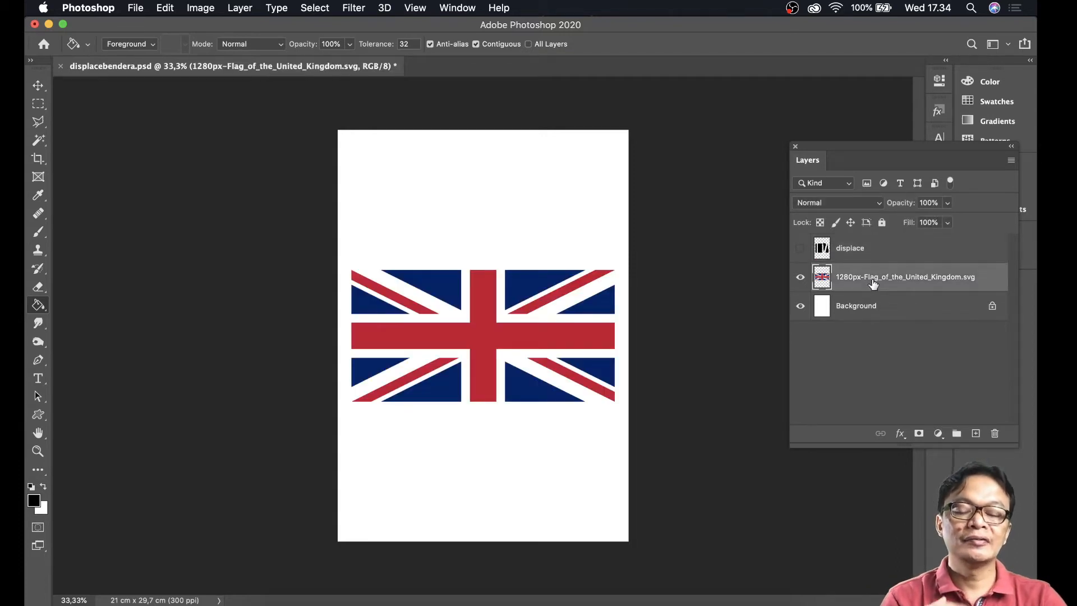
{"action": "double_click", "coordinate": [854, 278]}
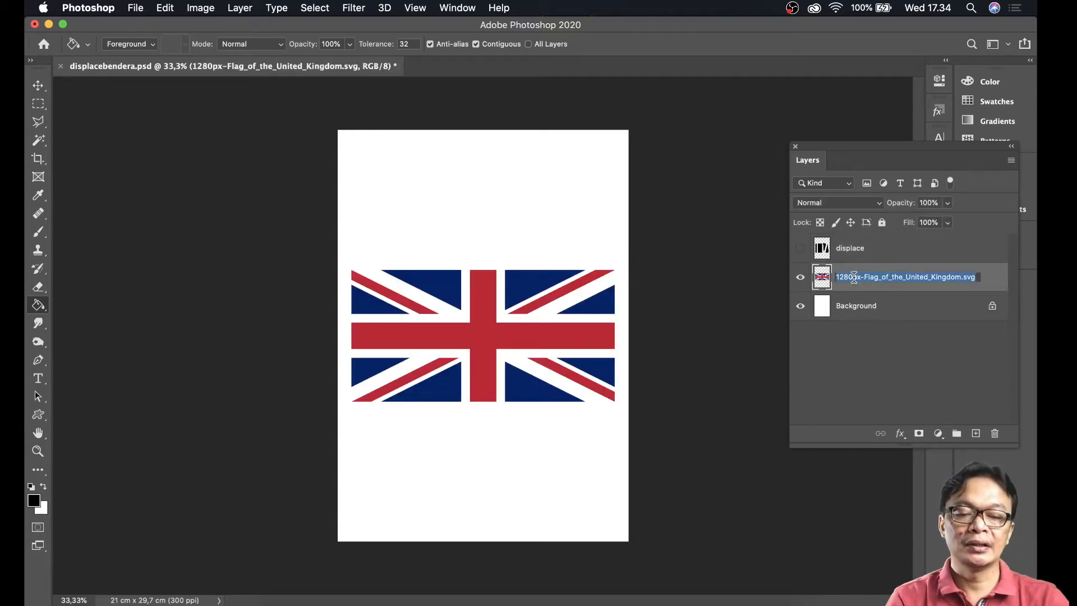
{"action": "type", "text": "bendera"}
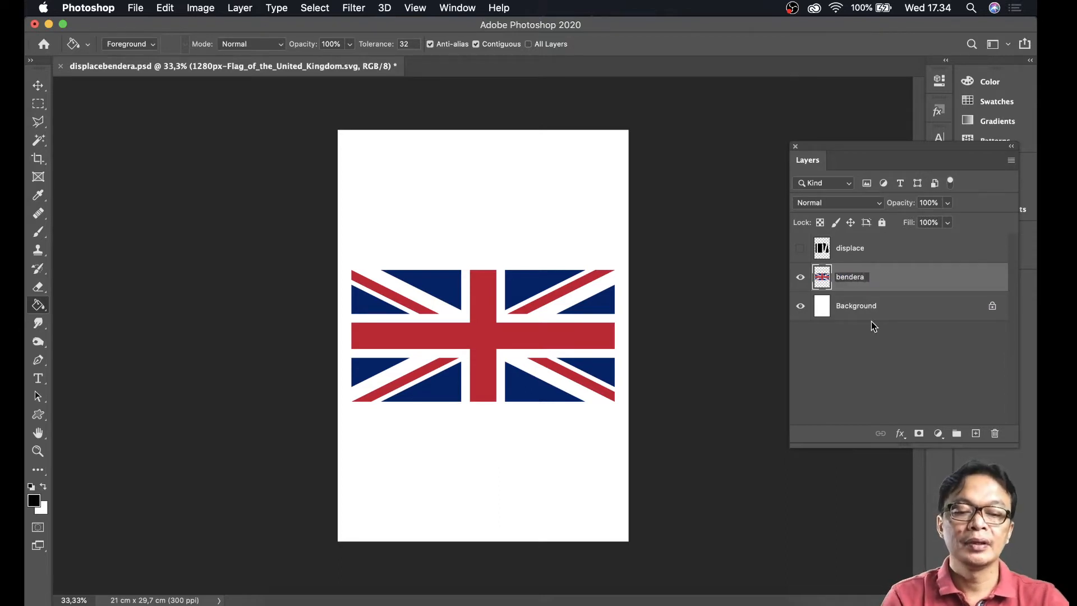
{"action": "left_click", "coordinate": [873, 326]}
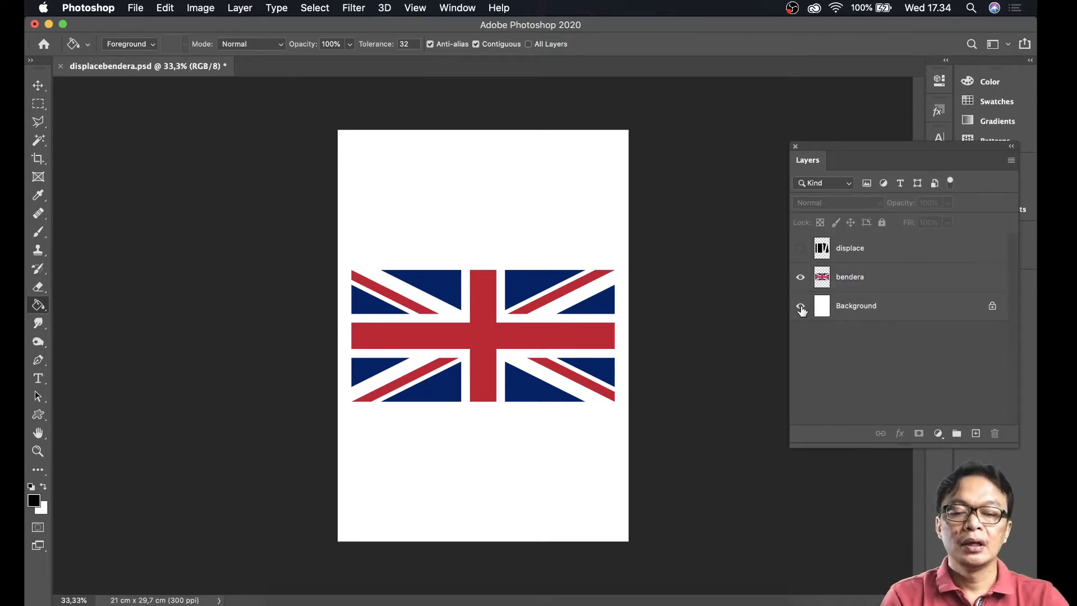
- Try to distort the bendera layer with the Displace filter at scale 10 both ways, using displacebendera.psd as the displacement map
{"action": "left_click", "coordinate": [856, 276]}
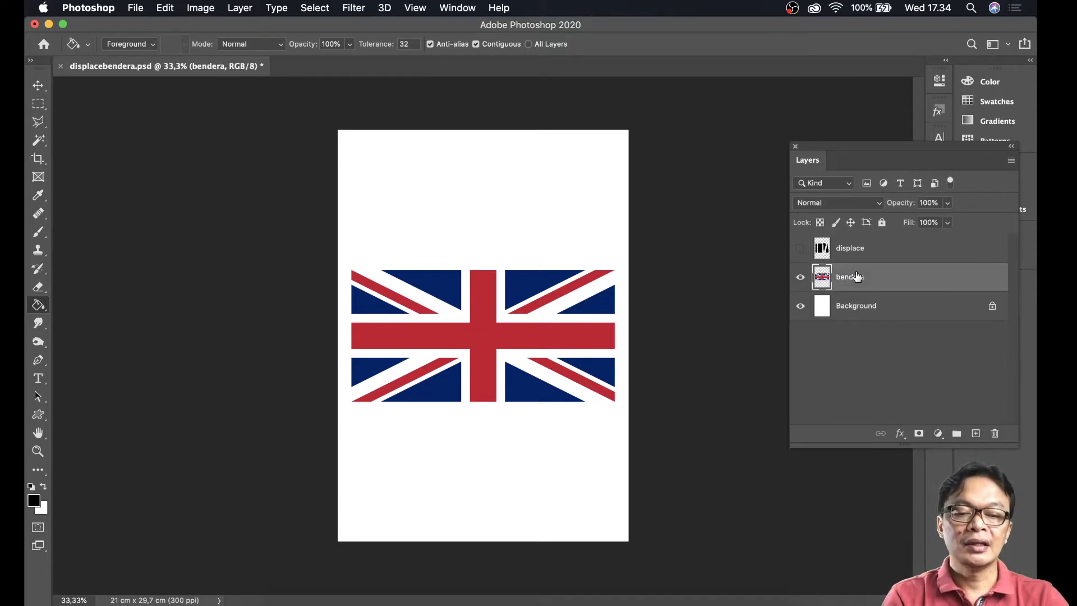
{"action": "left_click", "coordinate": [354, 8]}
{"action": "mouse_move", "coordinate": [388, 204]}
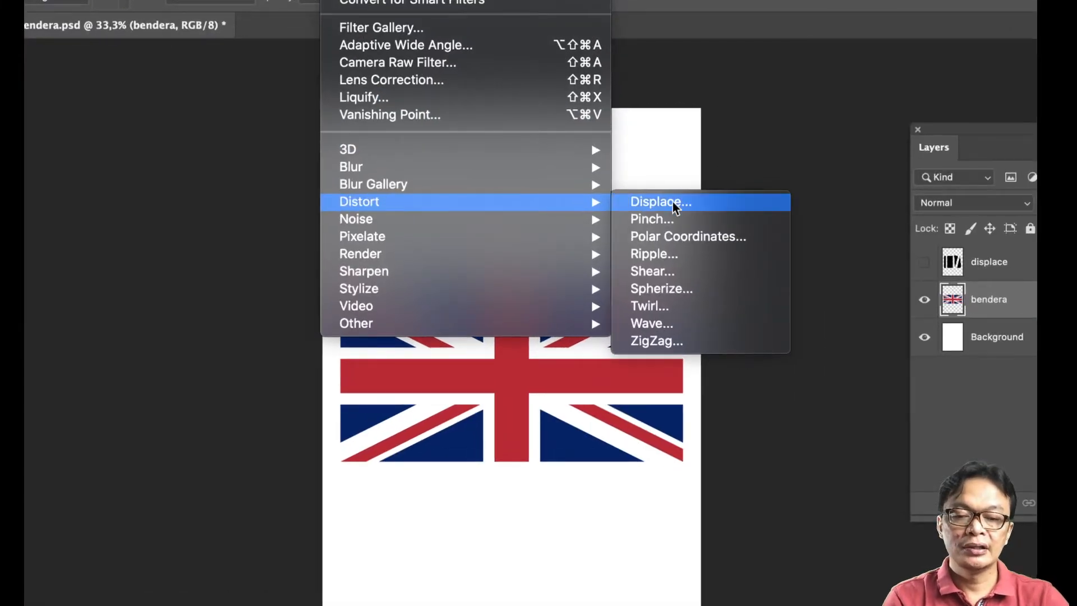
{"action": "left_click", "coordinate": [672, 201]}
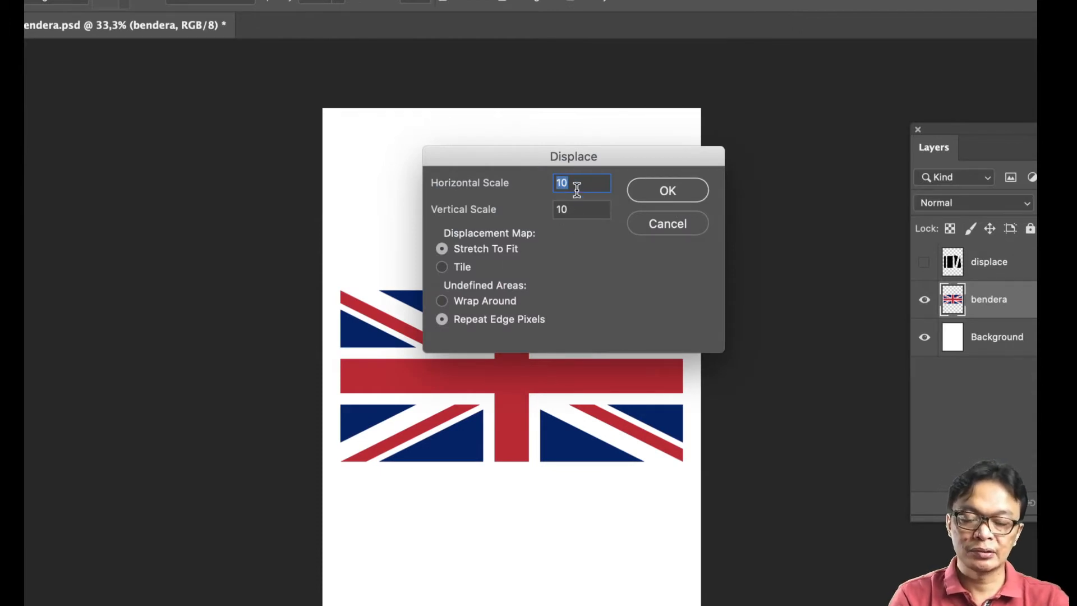
{"action": "left_click", "coordinate": [656, 193]}
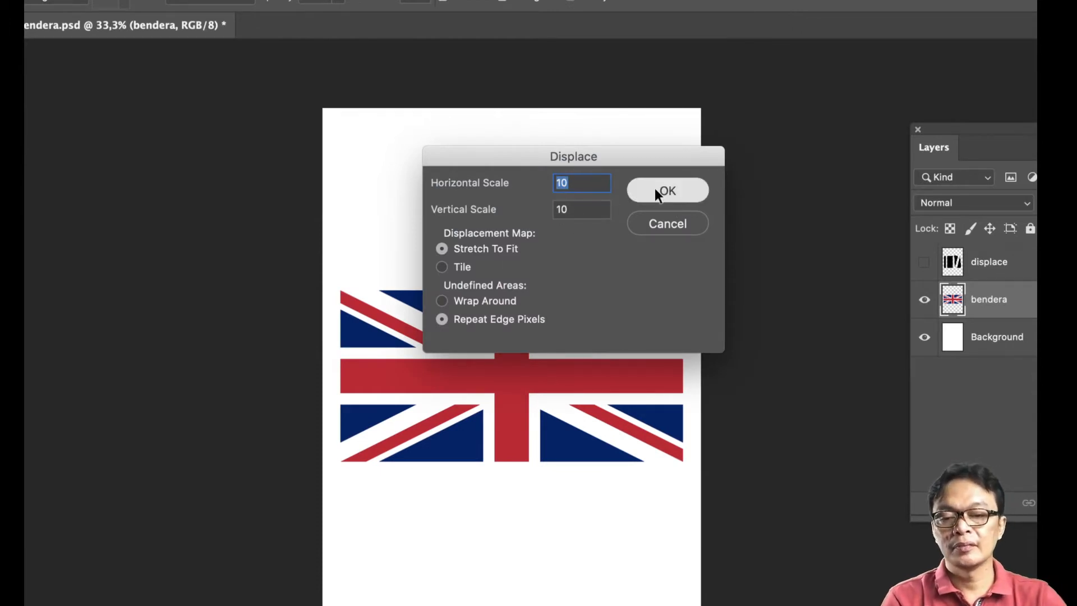
{"action": "left_click", "coordinate": [655, 190]}
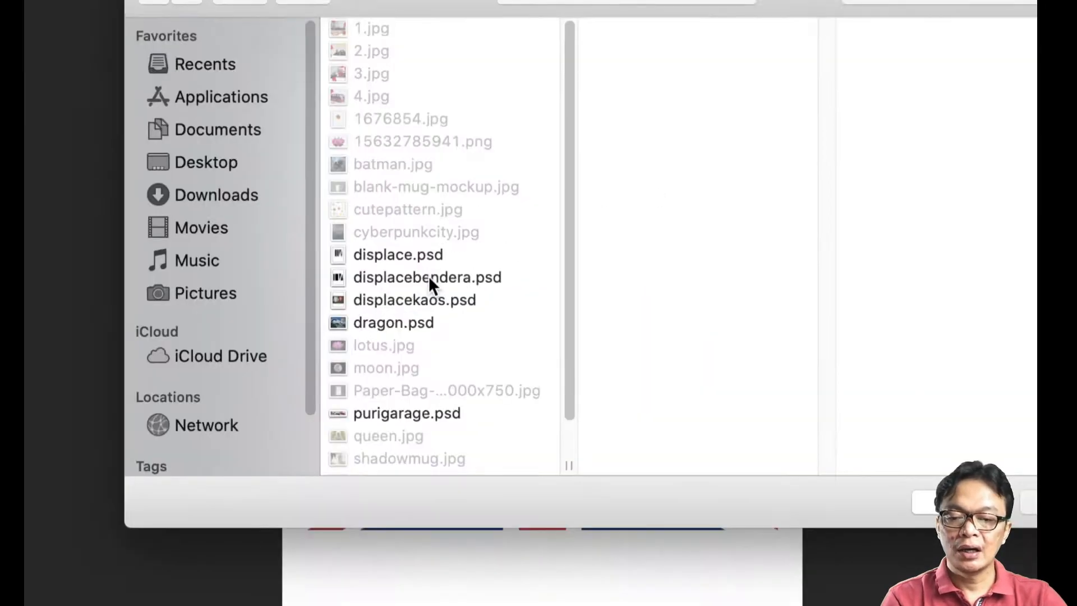
{"action": "right_click", "coordinate": [437, 275]}
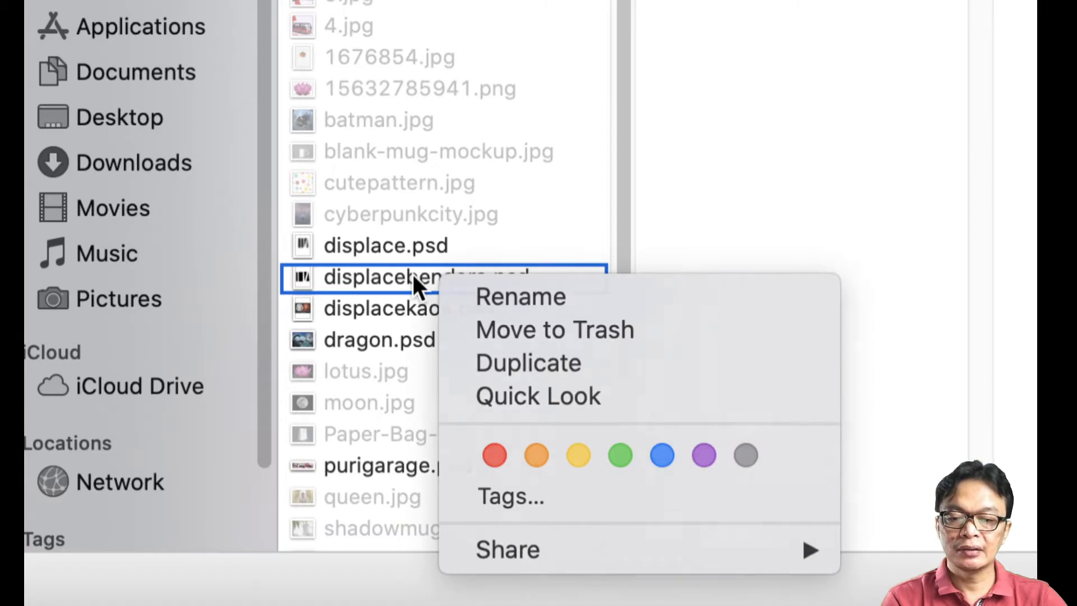
{"action": "key", "text": "Escape"}
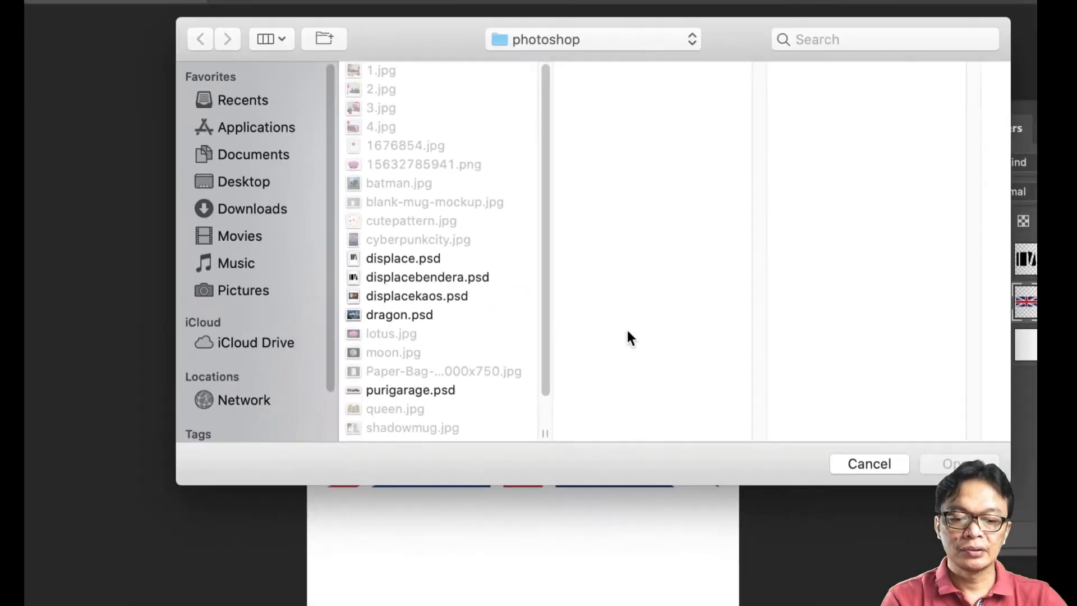
{"action": "left_click", "coordinate": [456, 279]}
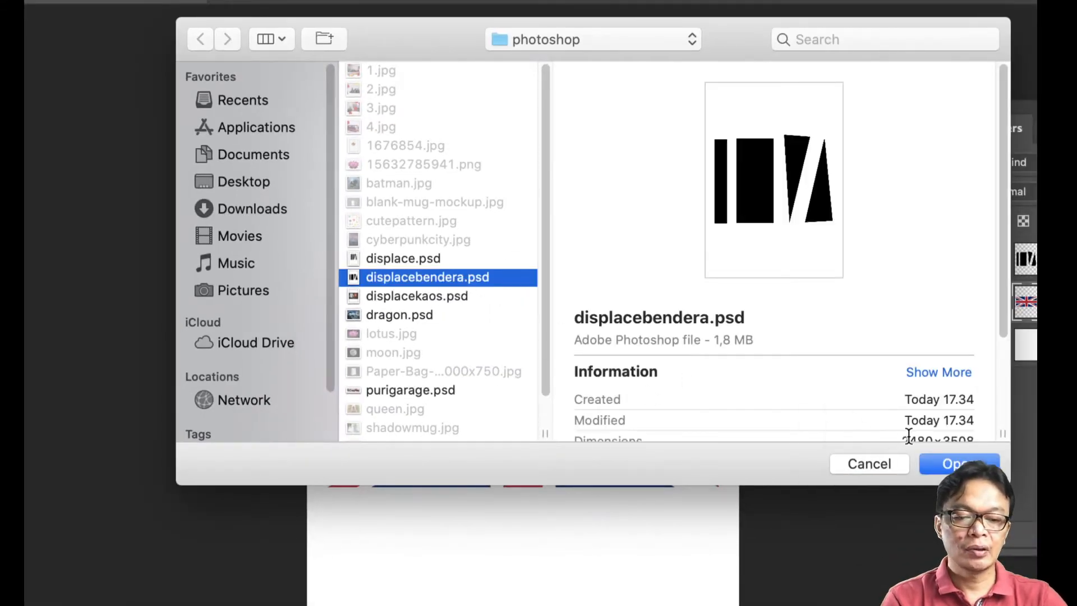
{"action": "left_click", "coordinate": [942, 461]}
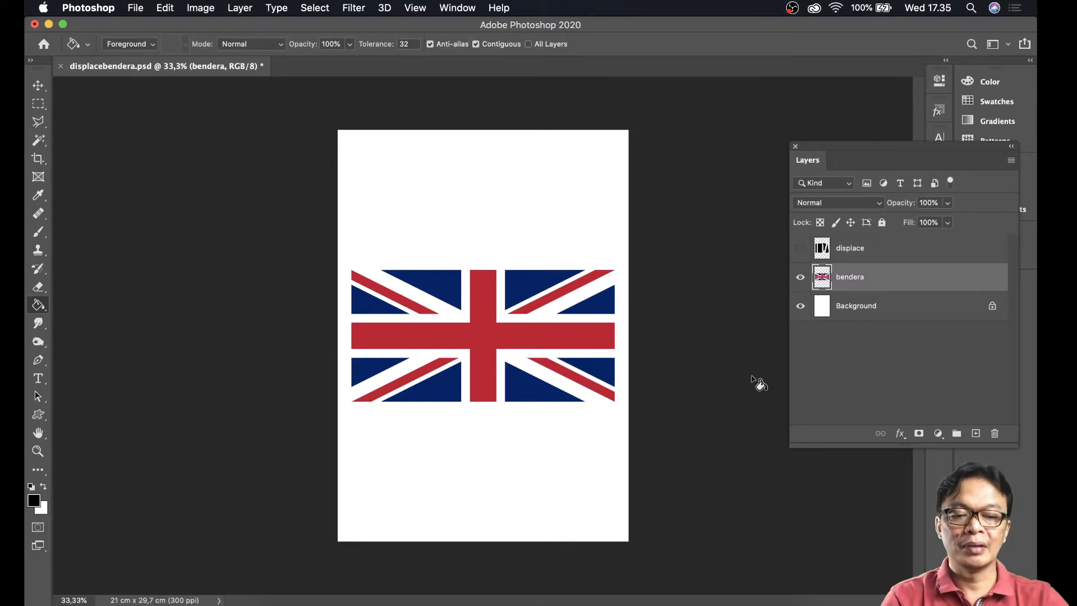
- Show the displace layer, hide the bendera layer, and make displace the active layer
{"action": "left_click", "coordinate": [800, 247]}
{"action": "left_click", "coordinate": [800, 276]}
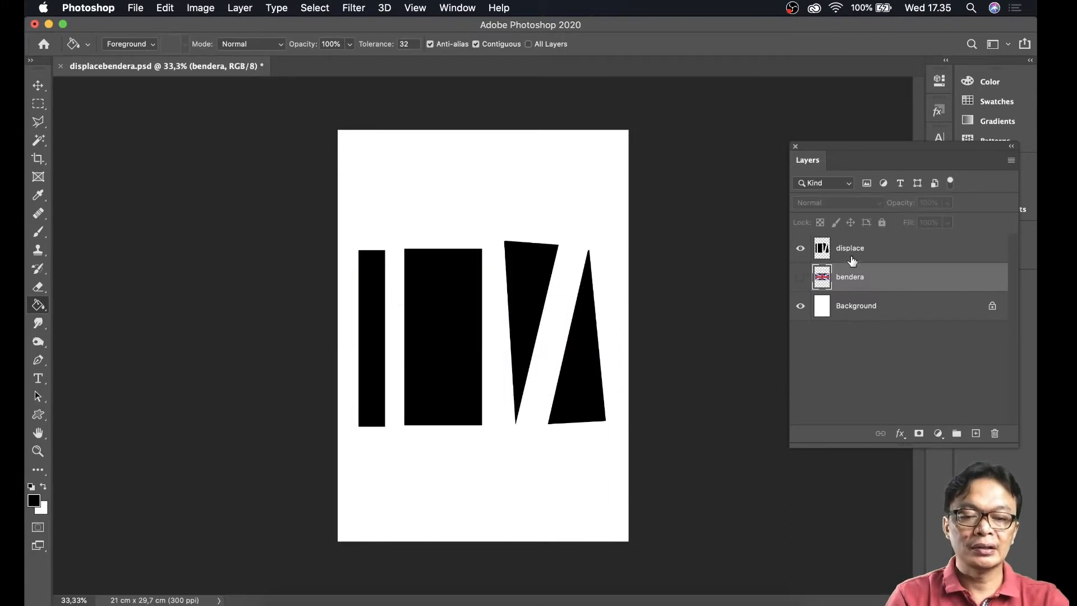
{"action": "left_click", "coordinate": [852, 259]}
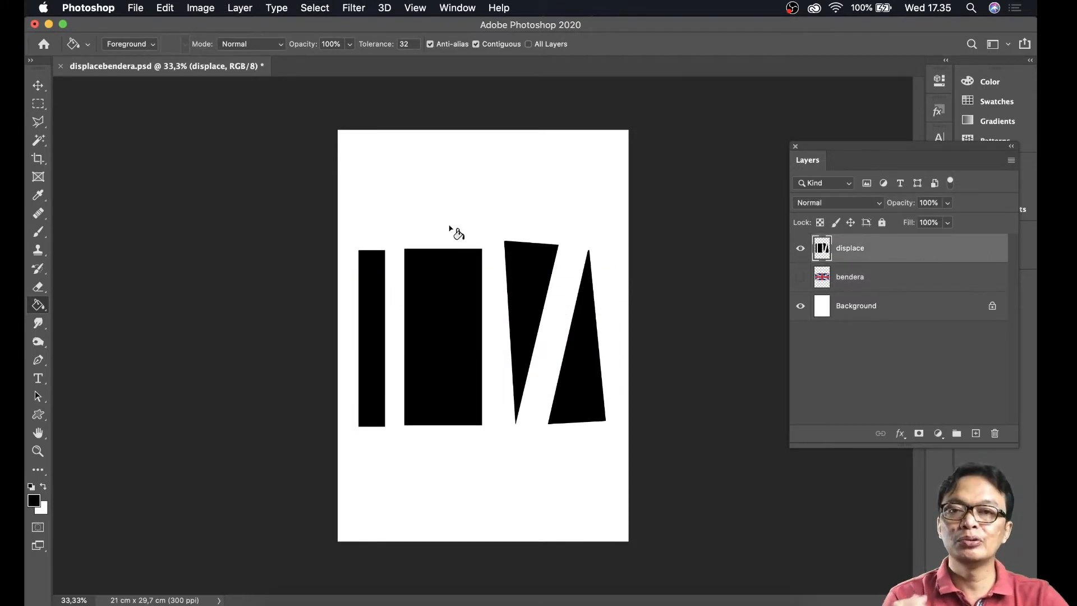
- Soften the black shapes on the displace layer with a Gaussian Blur of 108,9 pixels radius
{"action": "left_click", "coordinate": [354, 8]}
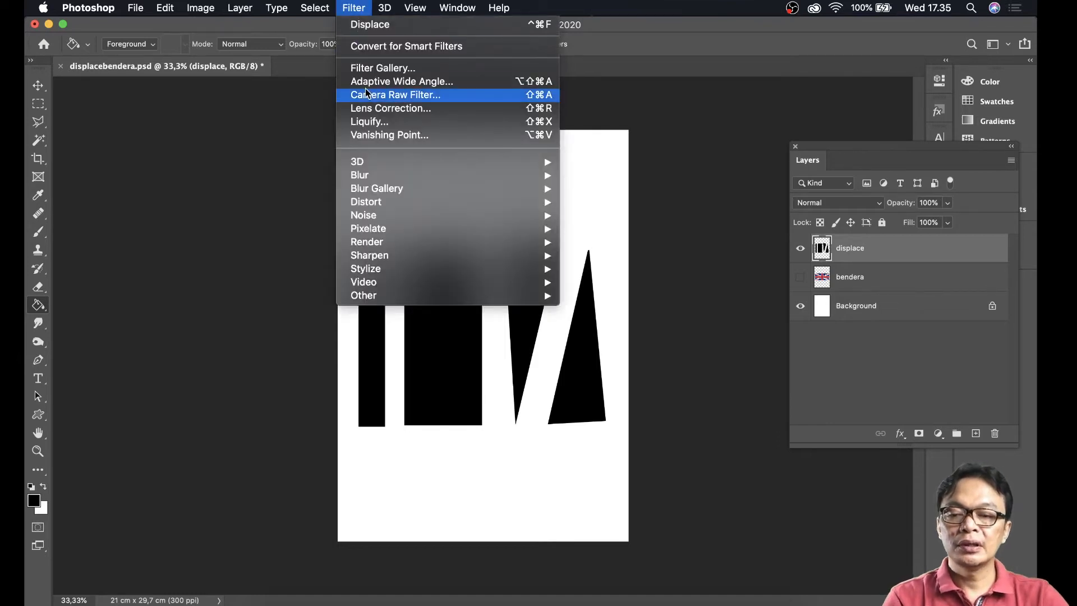
{"action": "mouse_move", "coordinate": [378, 175]}
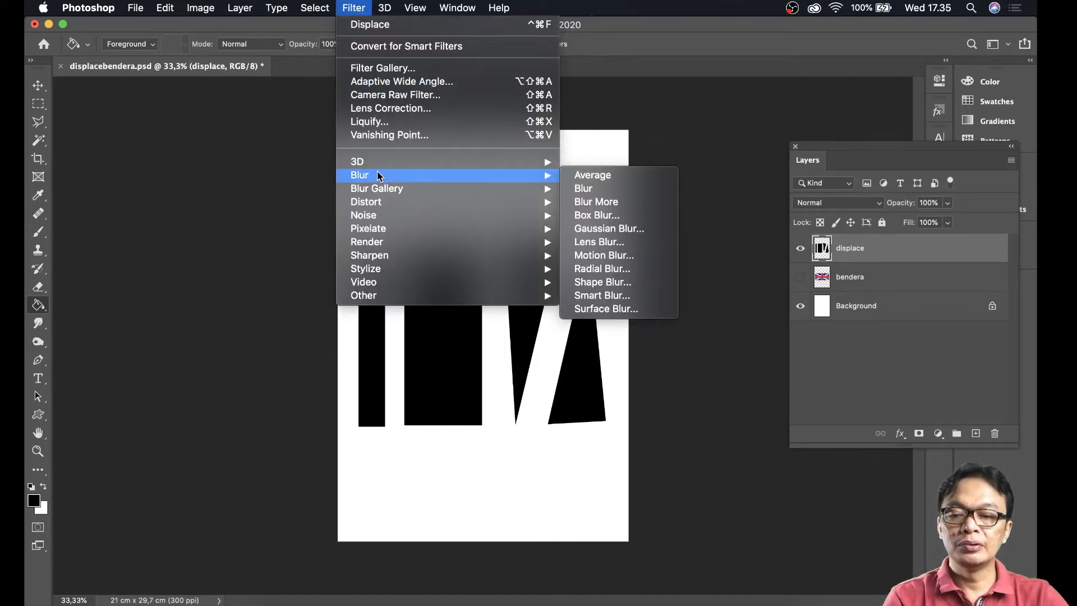
{"action": "left_click", "coordinate": [619, 231]}
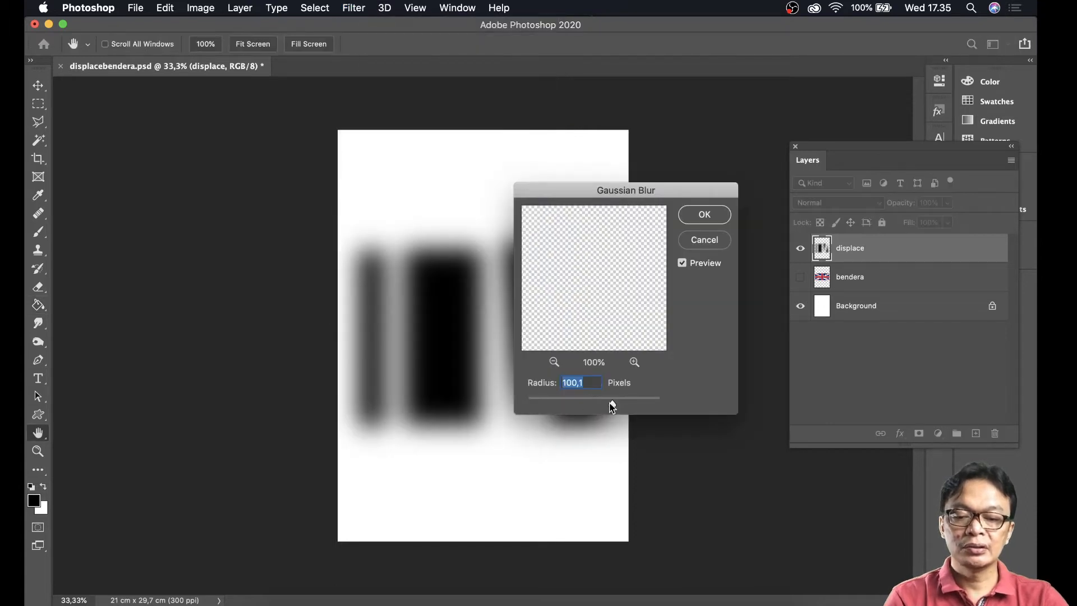
{"action": "left_click_drag", "start_coordinate": [610, 403], "coordinate": [614, 402]}
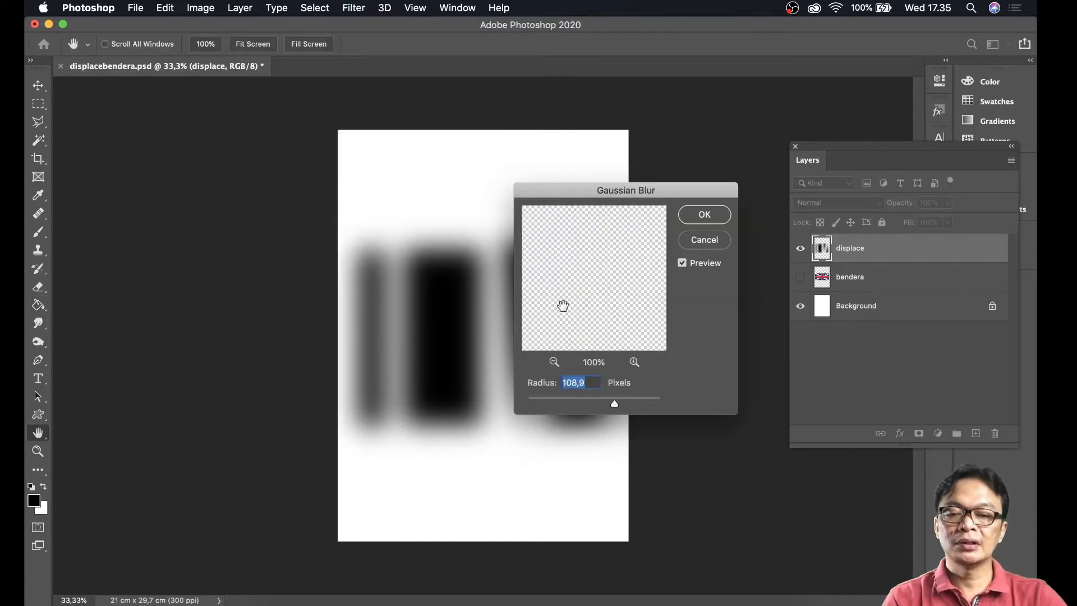
{"action": "left_click_drag", "start_coordinate": [552, 193], "coordinate": [671, 191]}
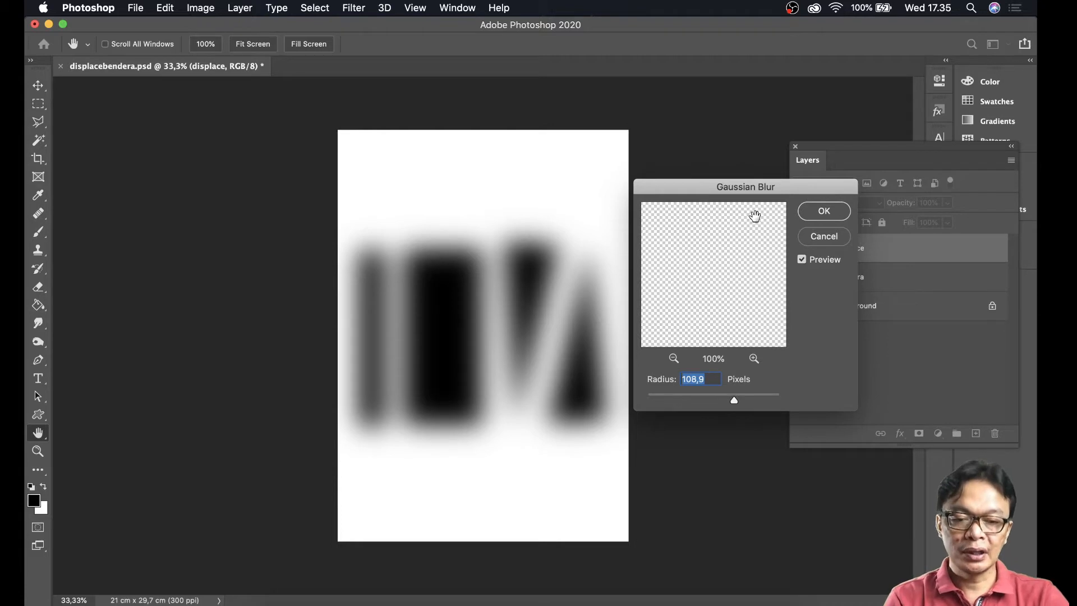
{"action": "left_click", "coordinate": [823, 211]}
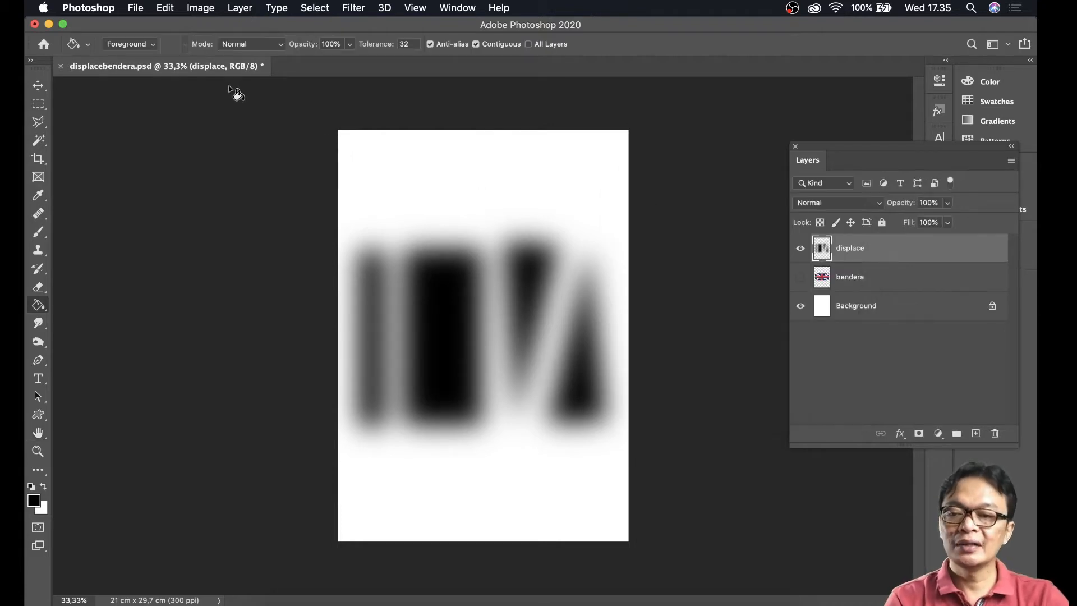
- Save the document over the existing displacebendera.psd in Photoshop format, with Maximize Compatibility on
{"action": "left_click", "coordinate": [137, 8]}
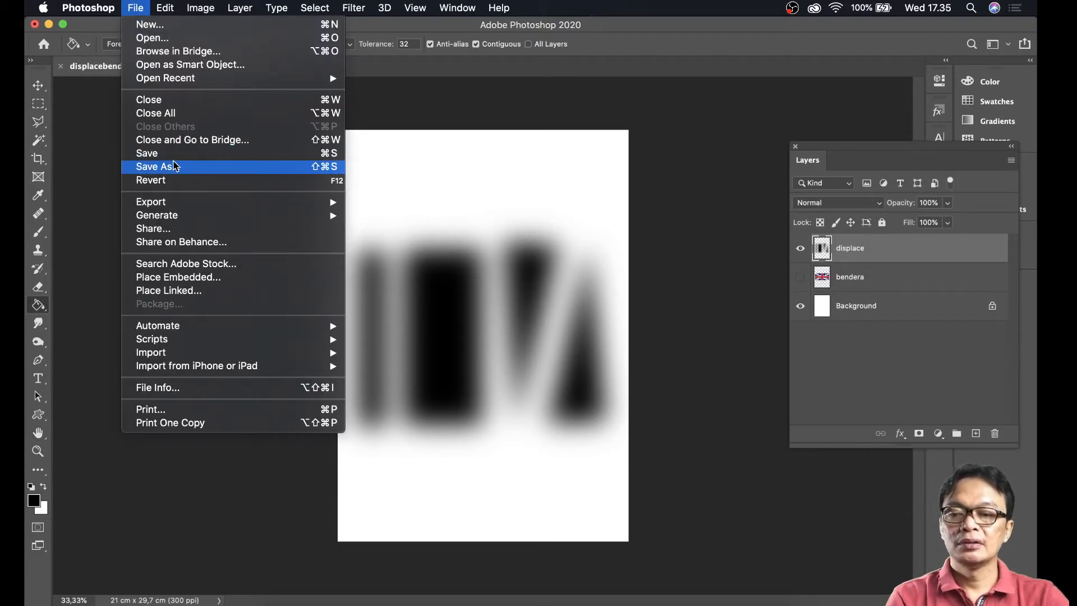
{"action": "left_click", "coordinate": [315, 165]}
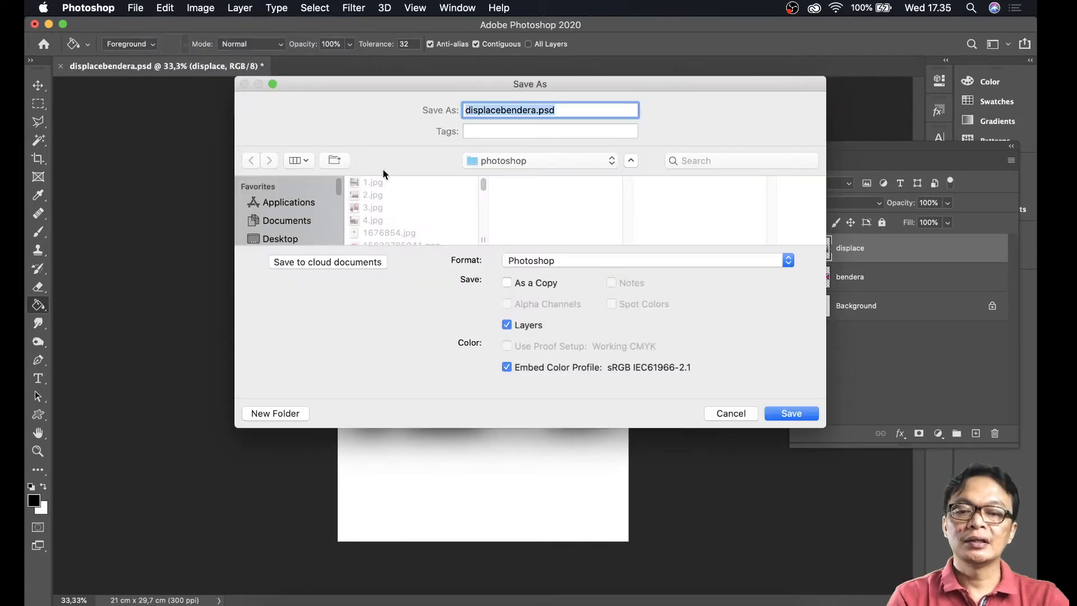
{"action": "left_click", "coordinate": [788, 413]}
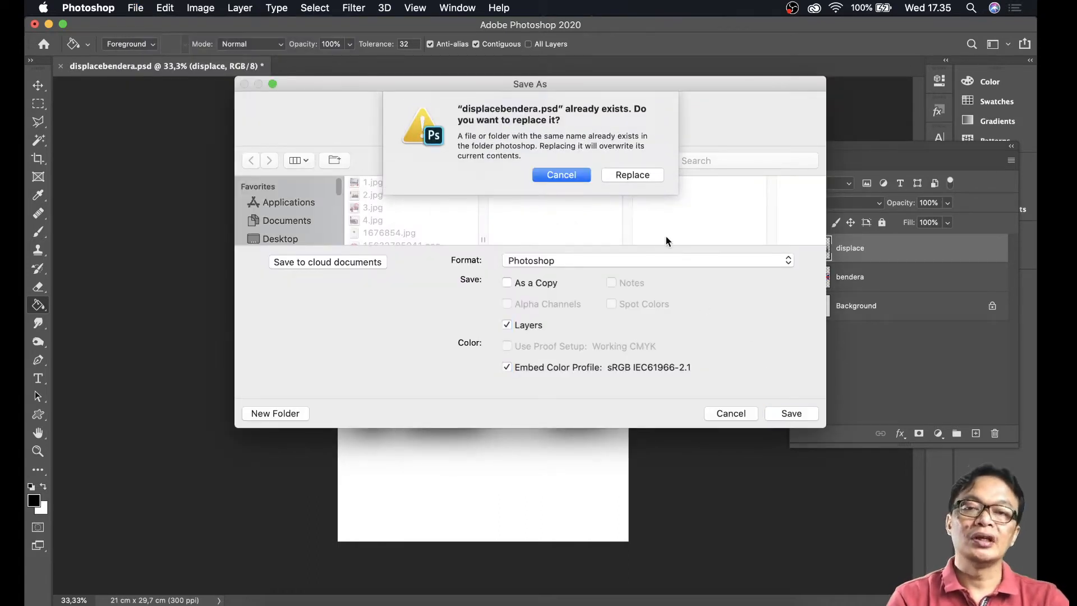
{"action": "left_click", "coordinate": [638, 172]}
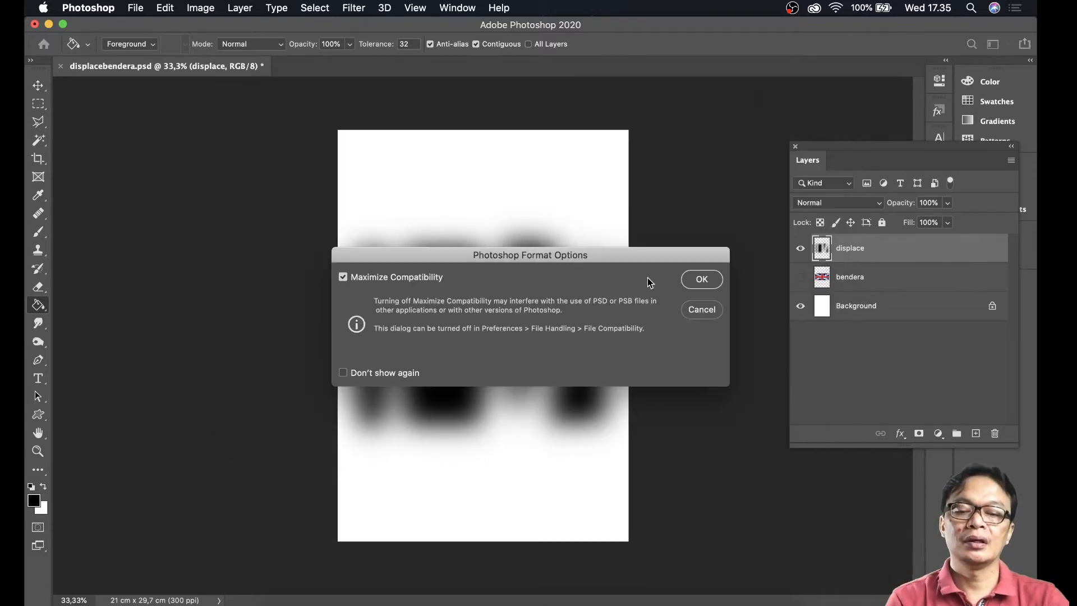
{"action": "left_click", "coordinate": [700, 278]}
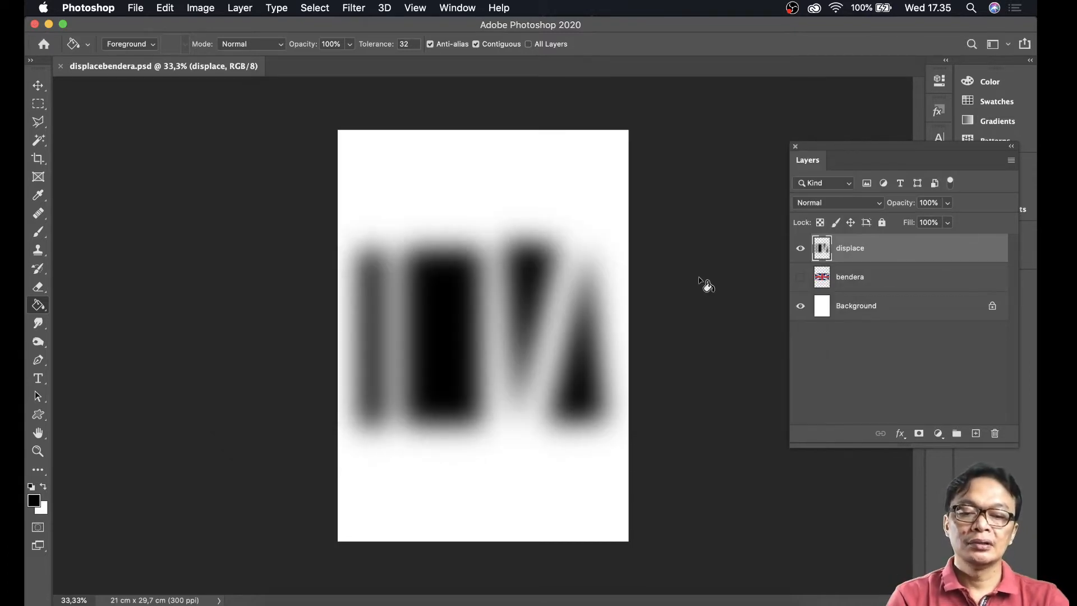
- Hide the displace layer, show the bendera layer, and make bendera the active layer
{"action": "left_click", "coordinate": [800, 248]}
{"action": "left_click", "coordinate": [800, 277]}
{"action": "left_click", "coordinate": [874, 282]}
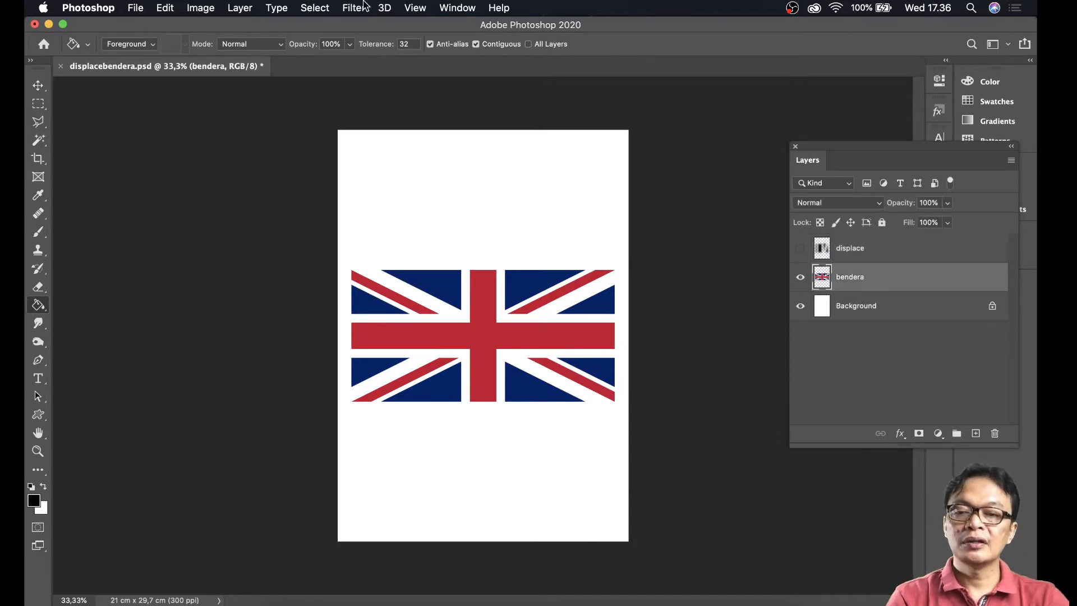
- Distort the bendera layer with the Displace filter at horizontal scale 30 and a new vertical scale, using displacebendera.psd as the map
{"action": "left_click", "coordinate": [354, 8]}
{"action": "mouse_move", "coordinate": [380, 181]}
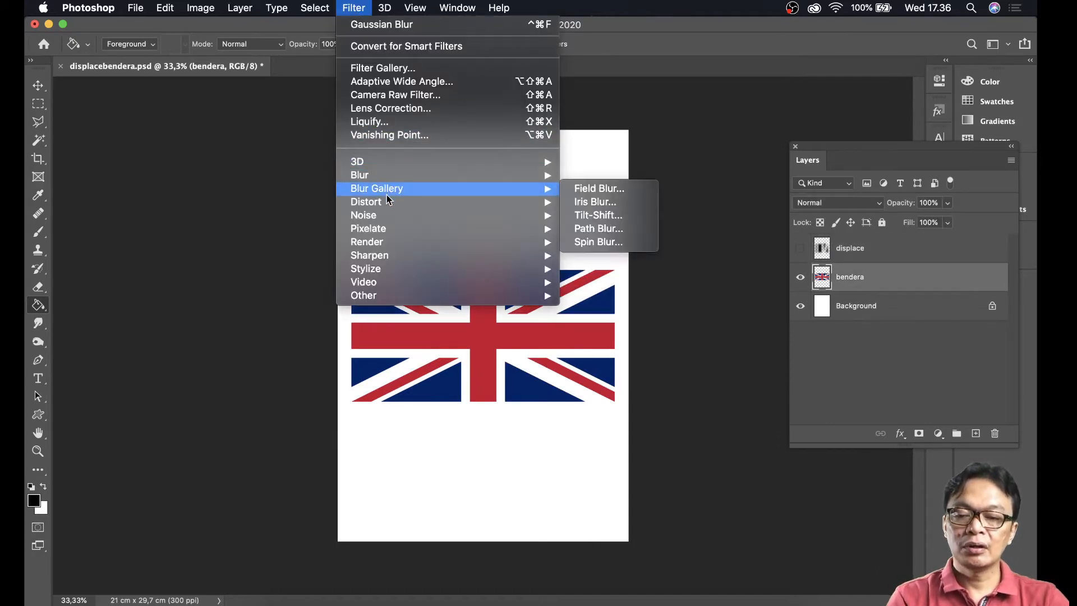
{"action": "mouse_move", "coordinate": [396, 203]}
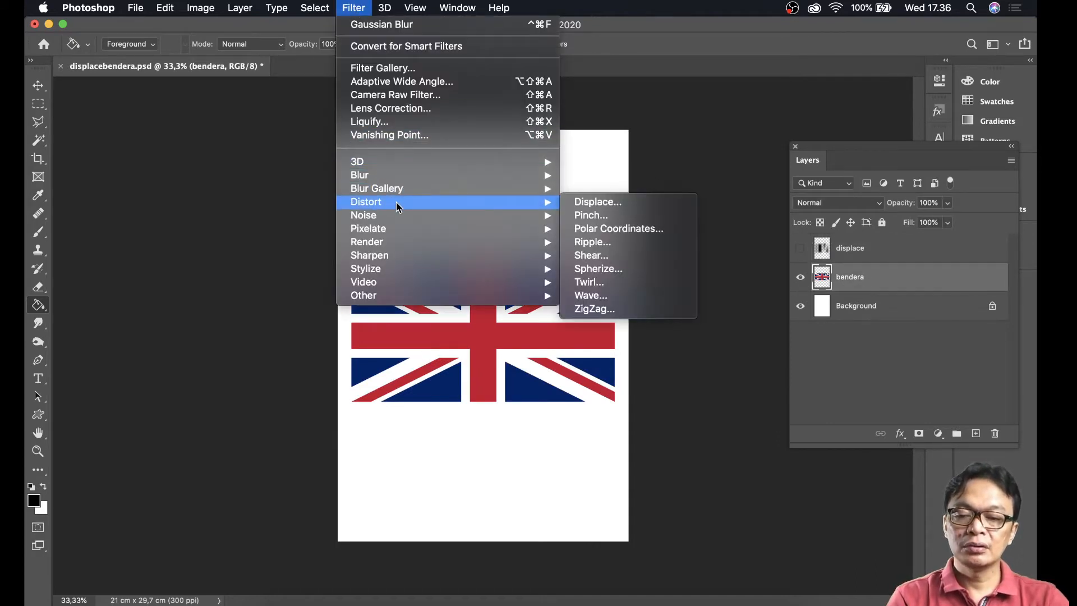
{"action": "left_click", "coordinate": [604, 203]}
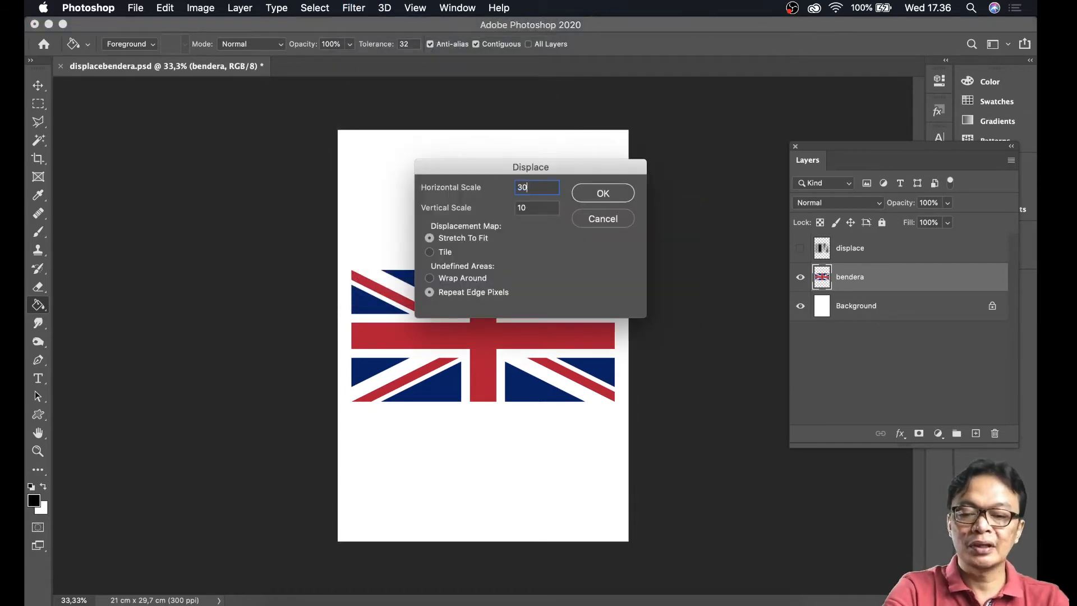
{"action": "double_click", "coordinate": [521, 207]}
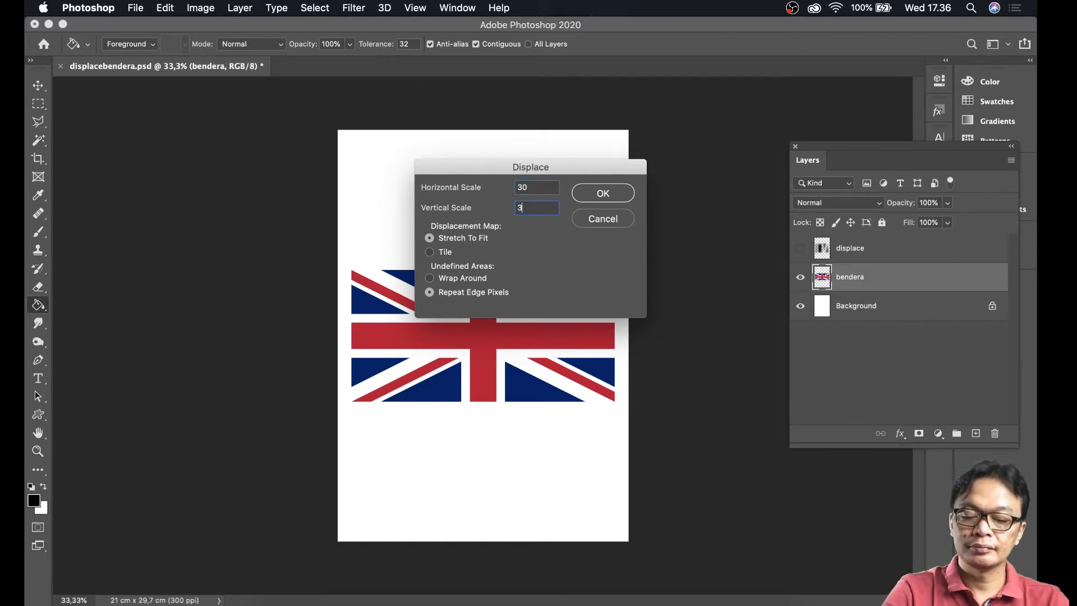
{"action": "left_click", "coordinate": [589, 198]}
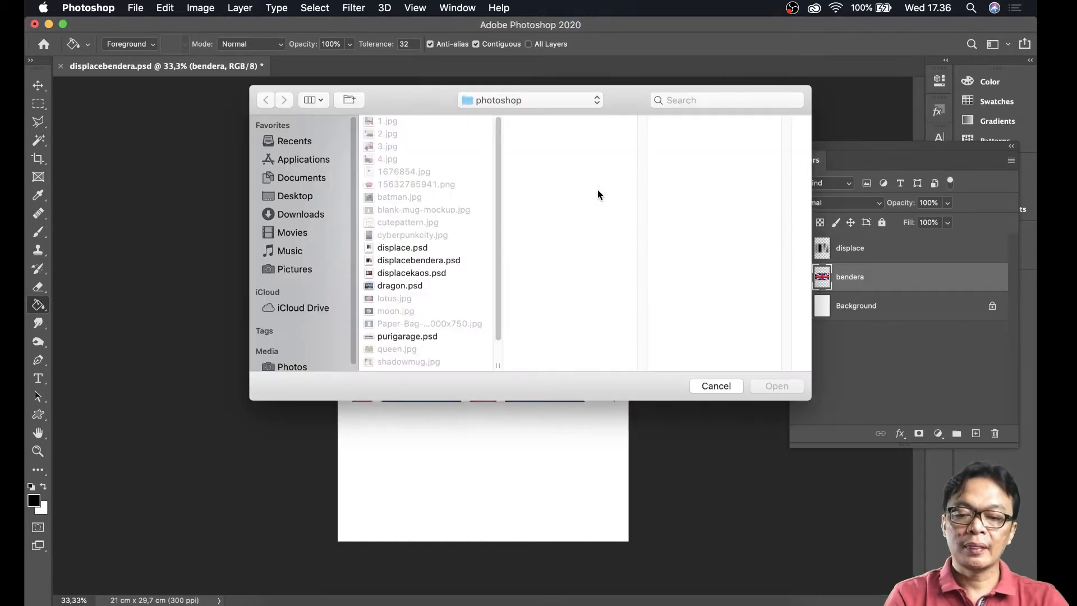
{"action": "left_click", "coordinate": [434, 264]}
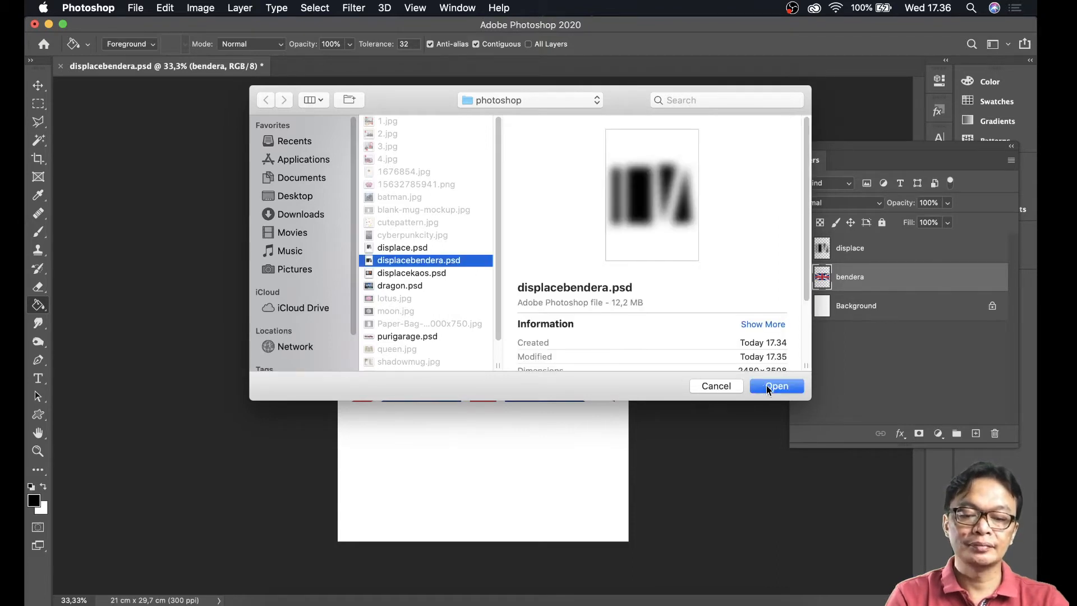
{"action": "left_click", "coordinate": [774, 386]}
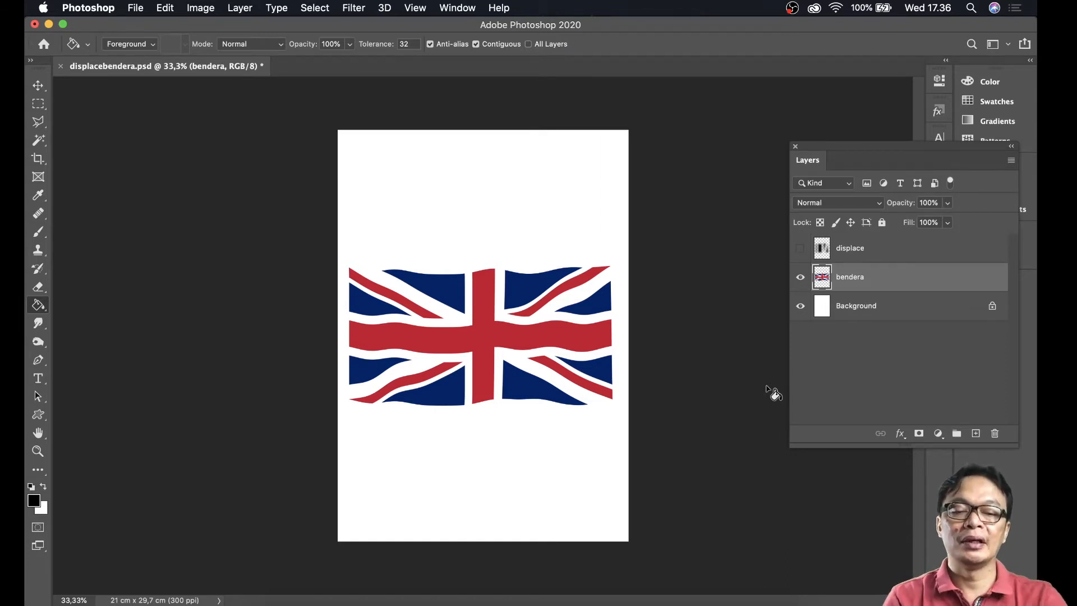
- Activate and show the displace layer, and load the outline of the bendera layer's flag as a selection
{"action": "left_click", "coordinate": [888, 249]}
{"action": "left_click", "coordinate": [800, 249]}
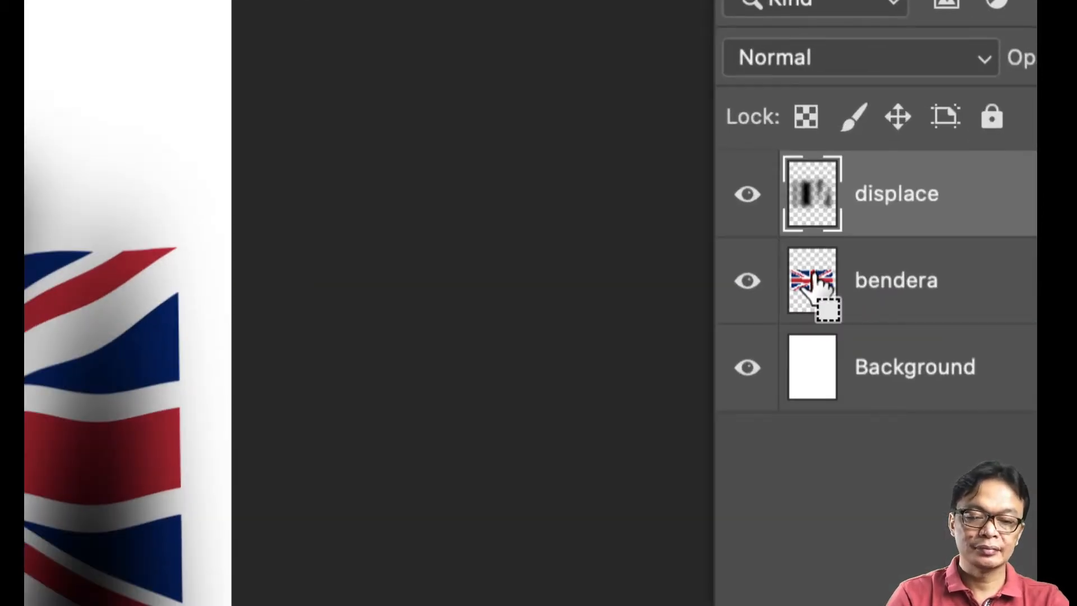
{"action": "left_click", "coordinate": [813, 275], "text": "super"}
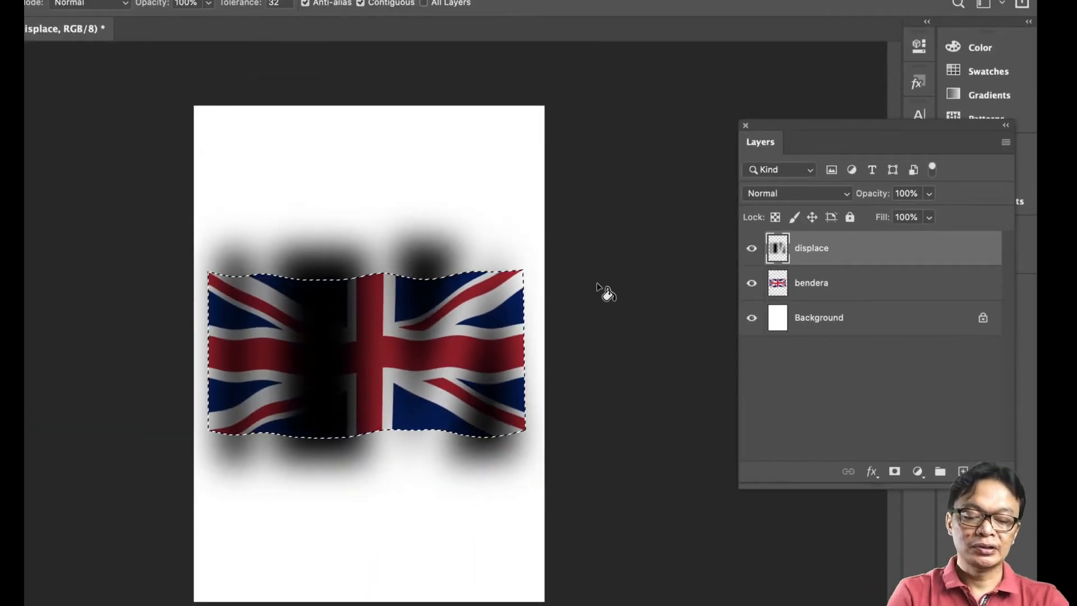
- Try deleting the displace layer's pixels inside the flag-shaped selection, and undo the deletion
{"action": "key", "text": "Delete"}
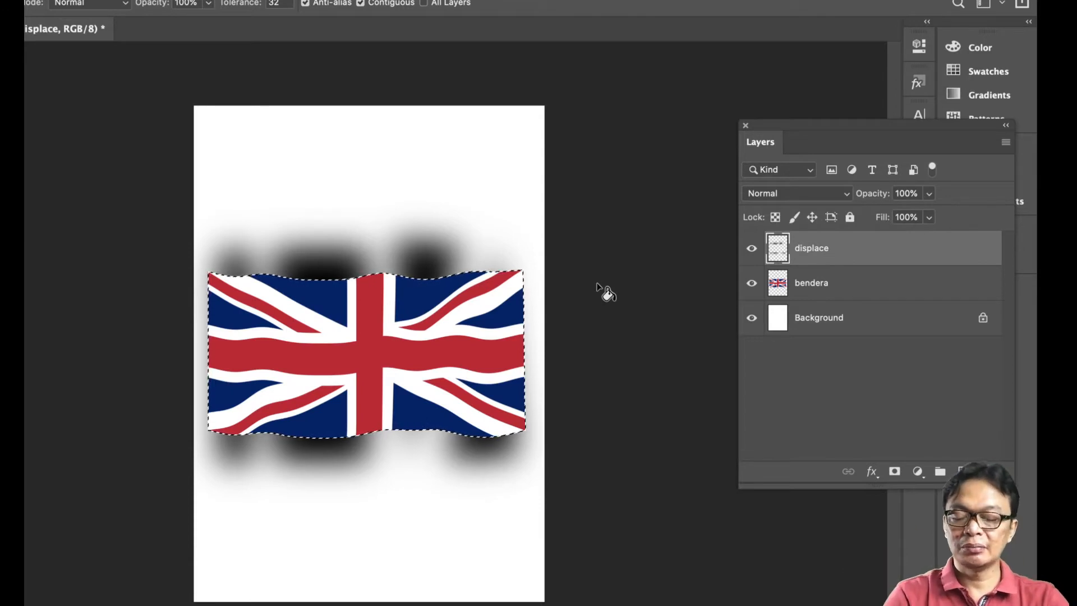
{"action": "key", "text": "ctrl+z"}
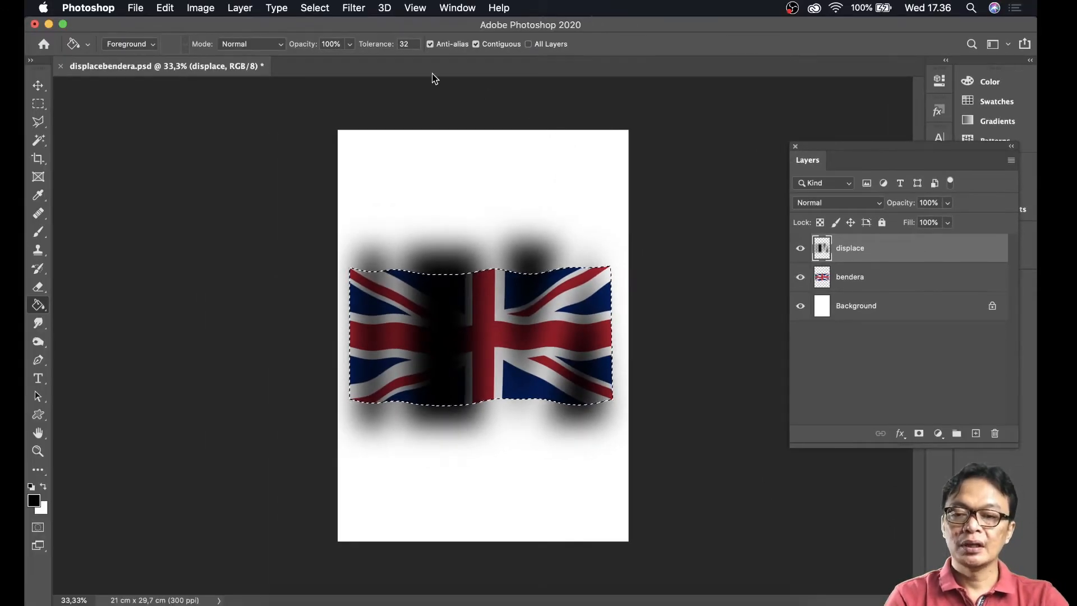
- Delete the displace layer's pixels outside the flag's outline, and reduce the layer's opacity to 73%
{"action": "left_click", "coordinate": [315, 8]}
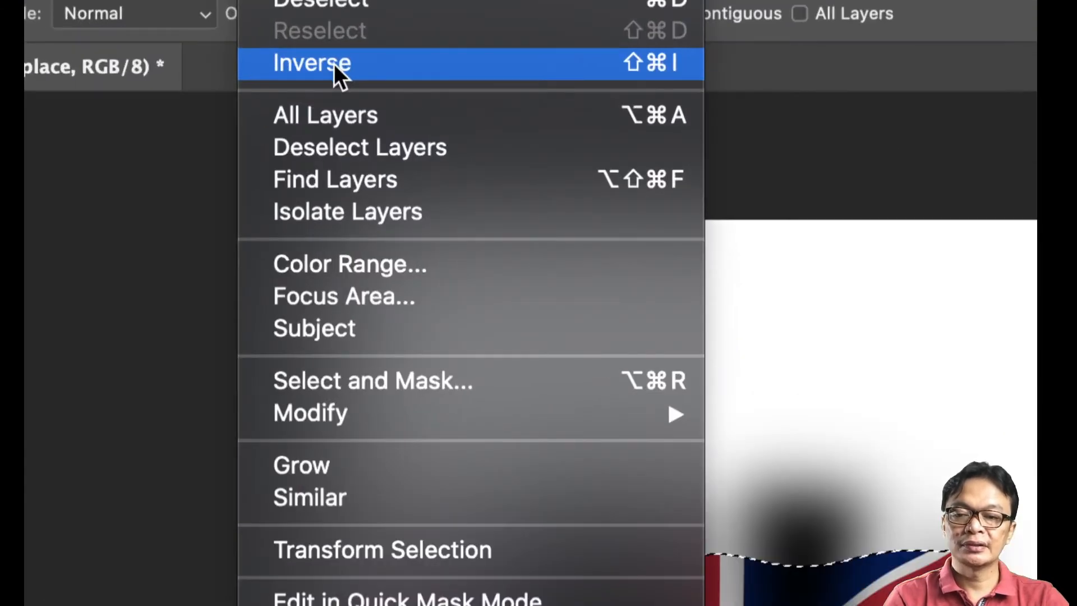
{"action": "left_click", "coordinate": [334, 63]}
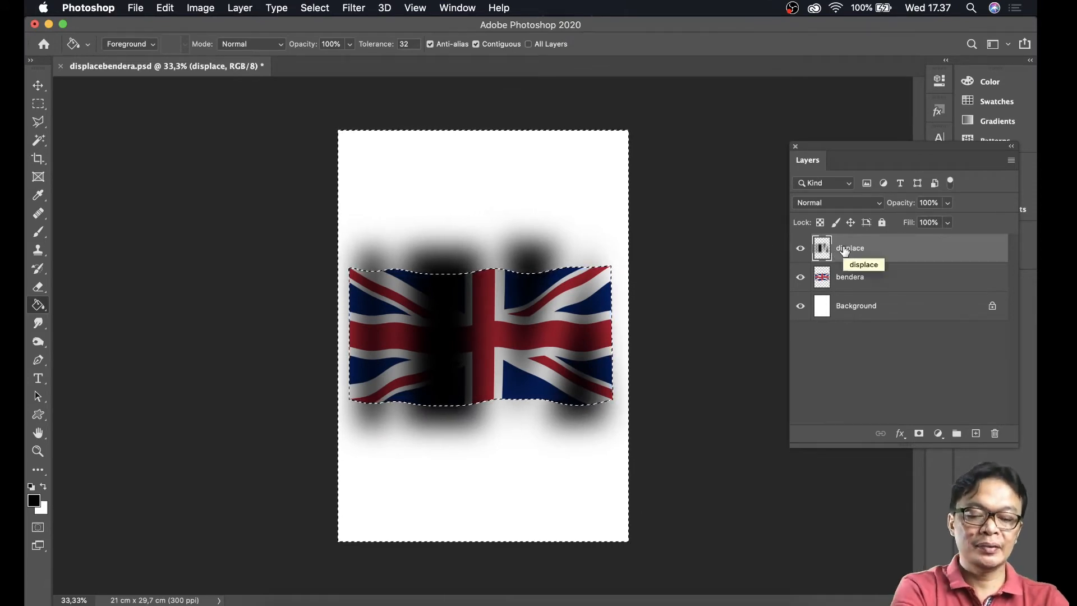
{"action": "key", "text": "Delete"}
{"action": "key", "text": "super+d"}
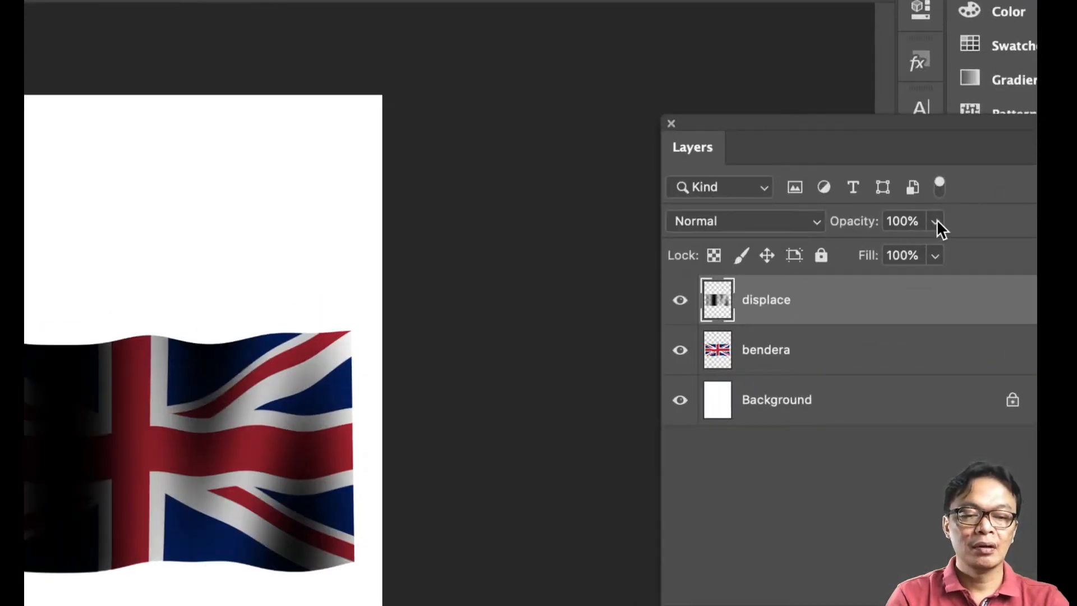
{"action": "left_click", "coordinate": [935, 221]}
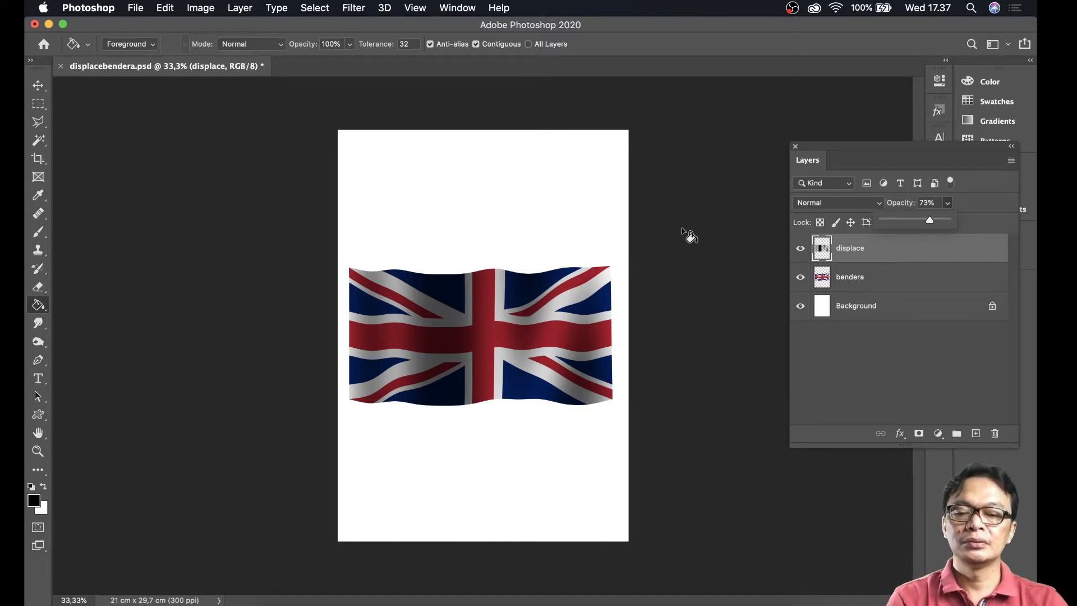
{"action": "left_click", "coordinate": [135, 8]}
{"action": "left_click", "coordinate": [151, 39]}
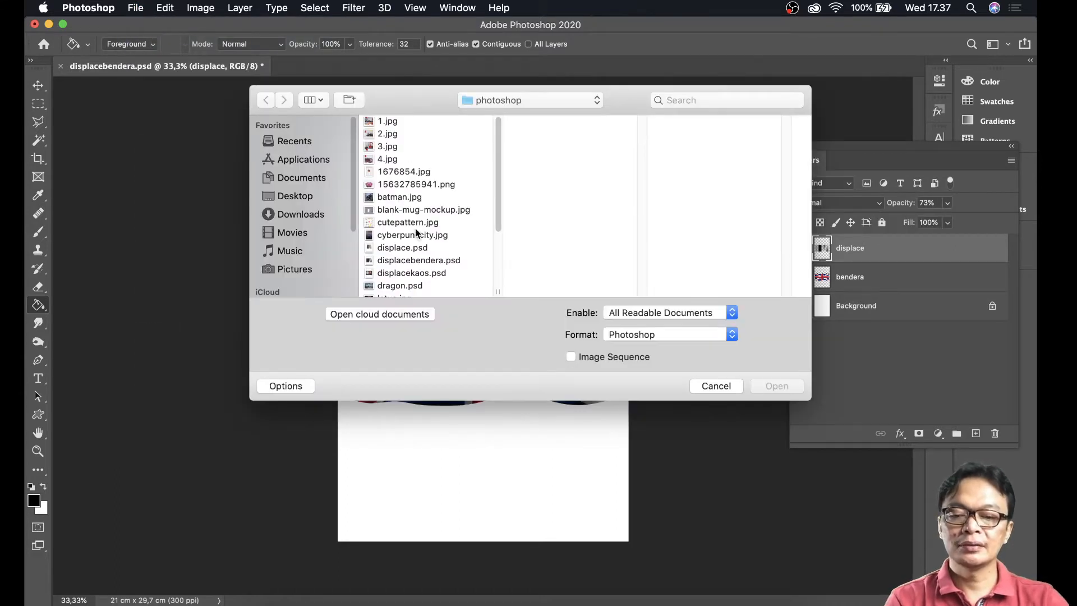
{"action": "left_click", "coordinate": [700, 386]}
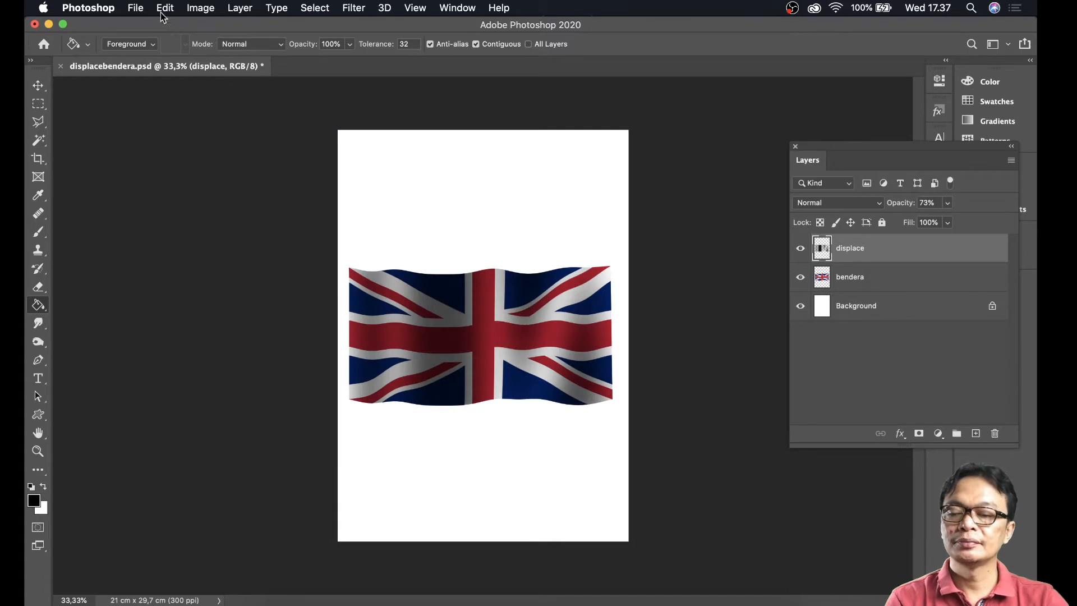
- Open the recent files displace white dress.psd and white dress.jpg
{"action": "left_click", "coordinate": [136, 7]}
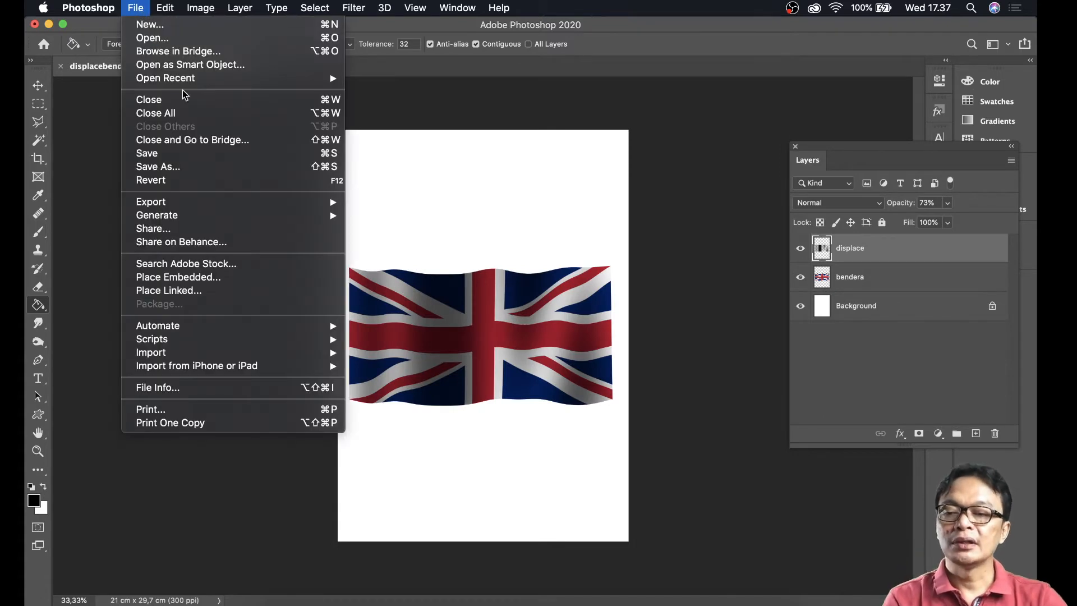
{"action": "mouse_move", "coordinate": [182, 80]}
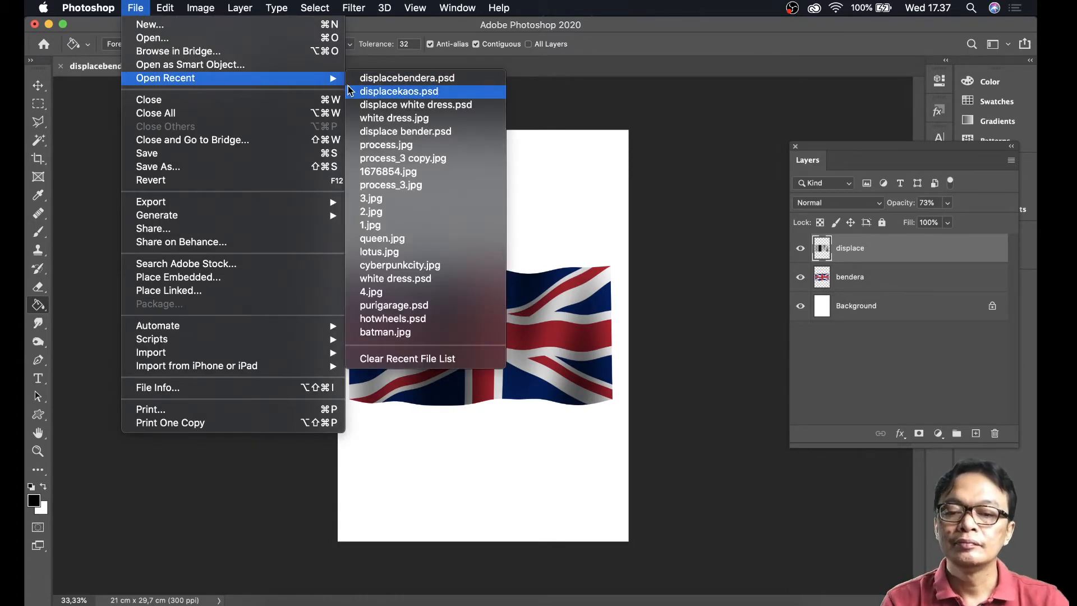
{"action": "left_click", "coordinate": [367, 105]}
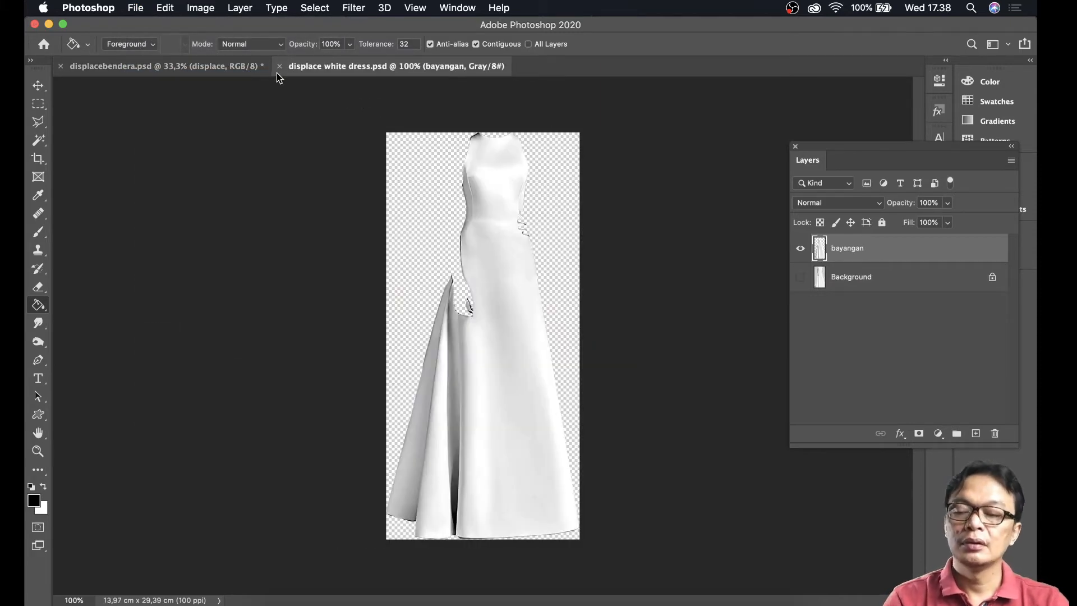
{"action": "left_click", "coordinate": [140, 14]}
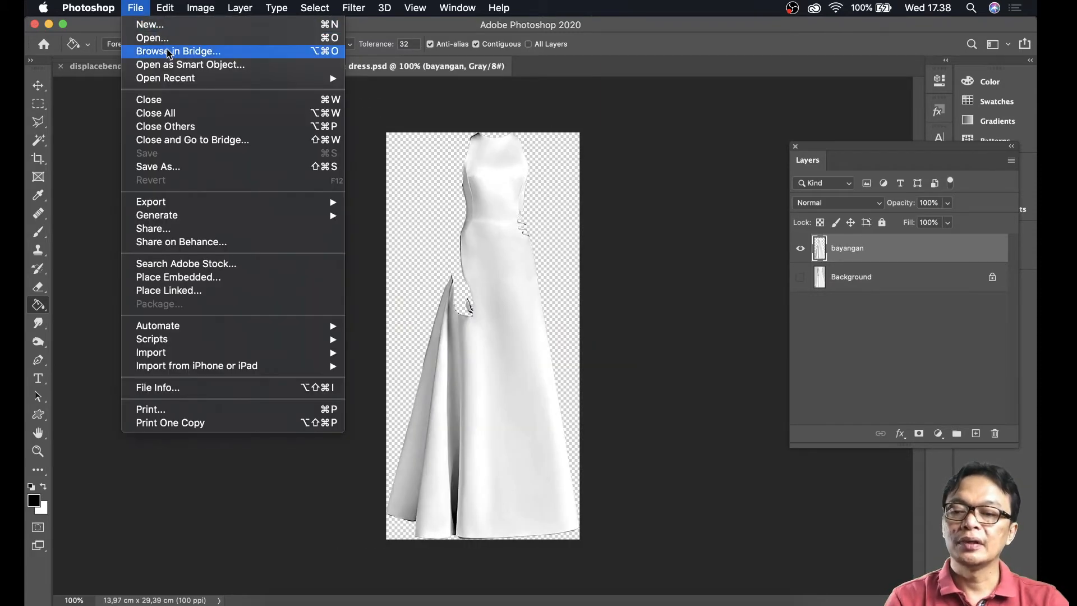
{"action": "mouse_move", "coordinate": [179, 84]}
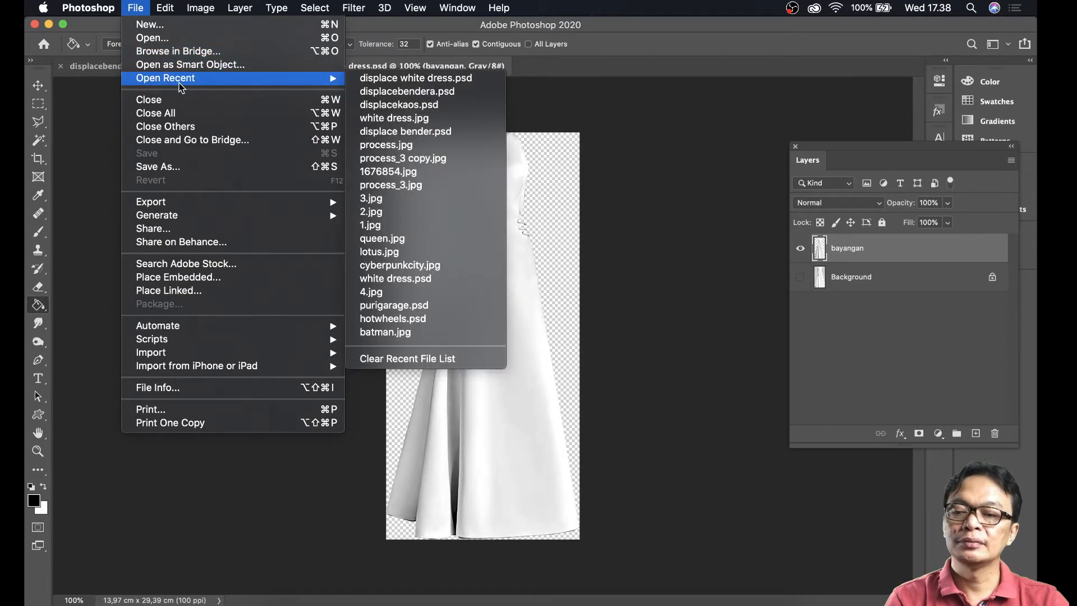
{"action": "left_click", "coordinate": [391, 118]}
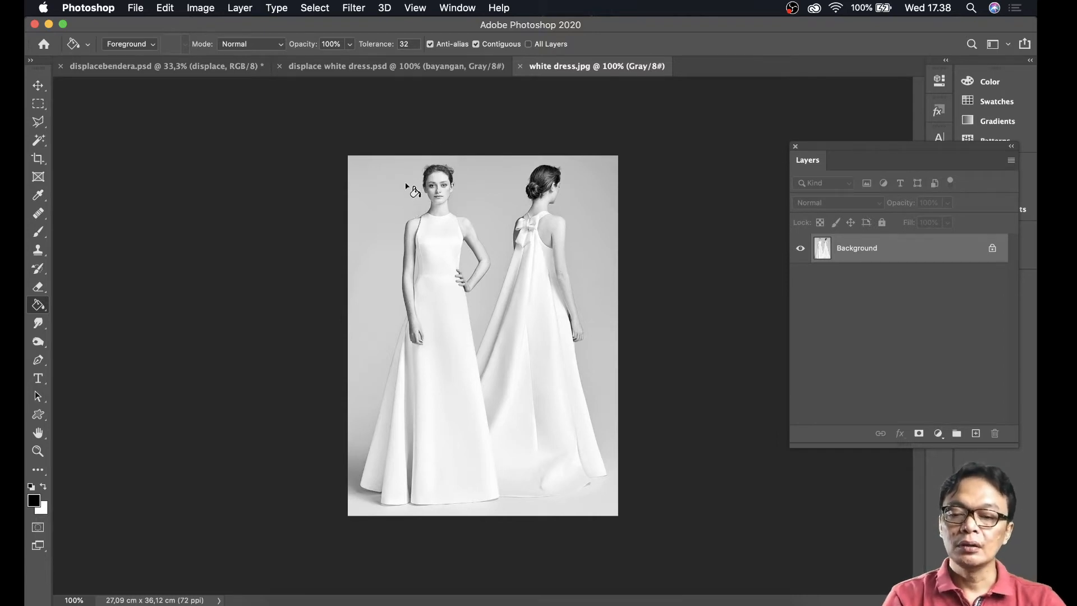
- Resample white dress.jpg to a resolution of 150 pixels/inch
{"action": "left_click", "coordinate": [208, 14]}
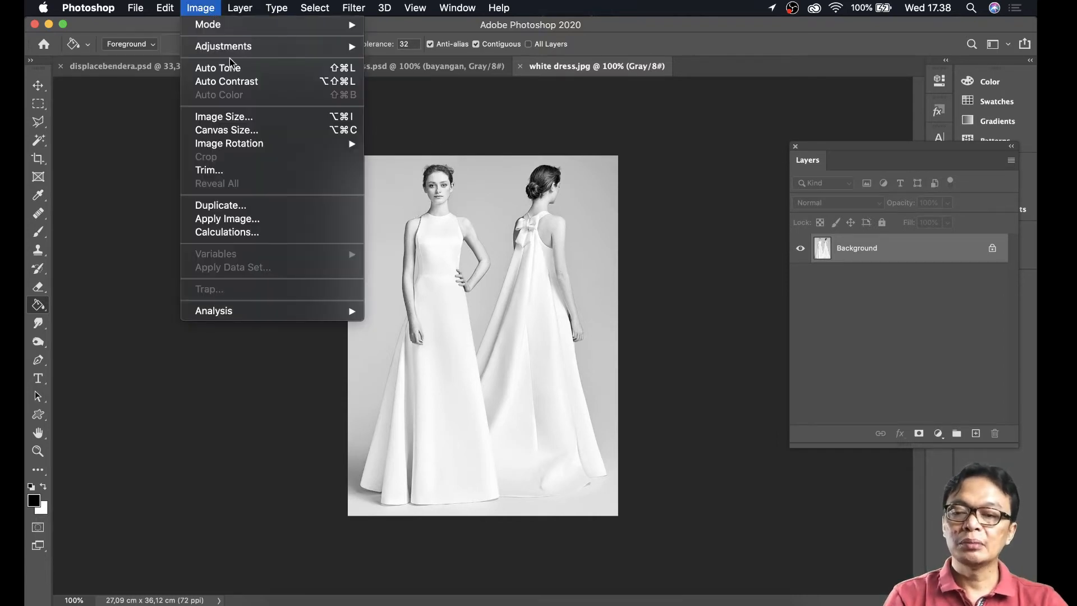
{"action": "mouse_move", "coordinate": [232, 48]}
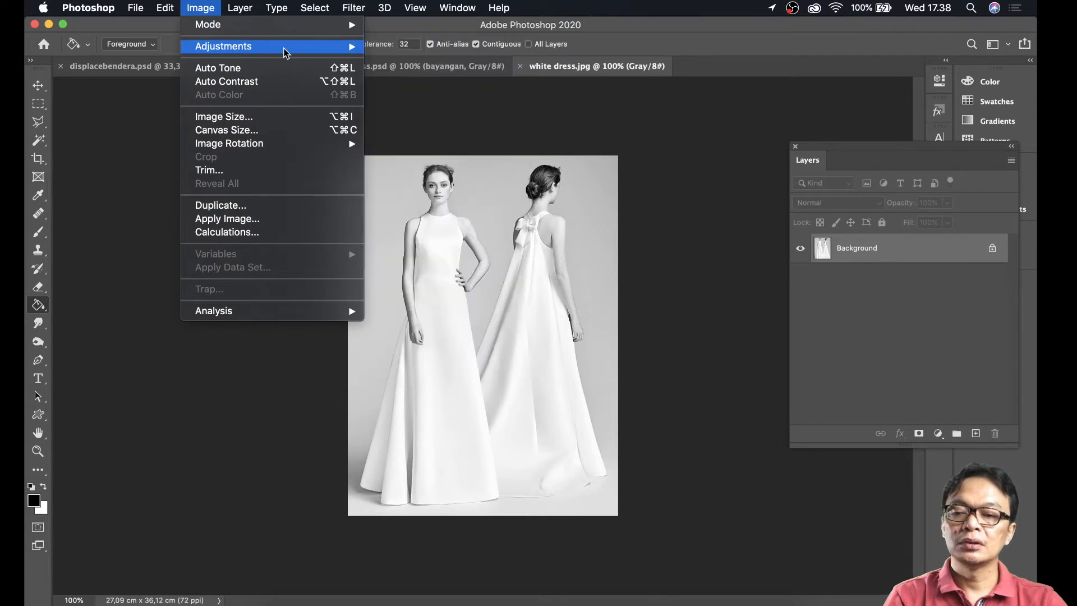
{"action": "left_click", "coordinate": [284, 115]}
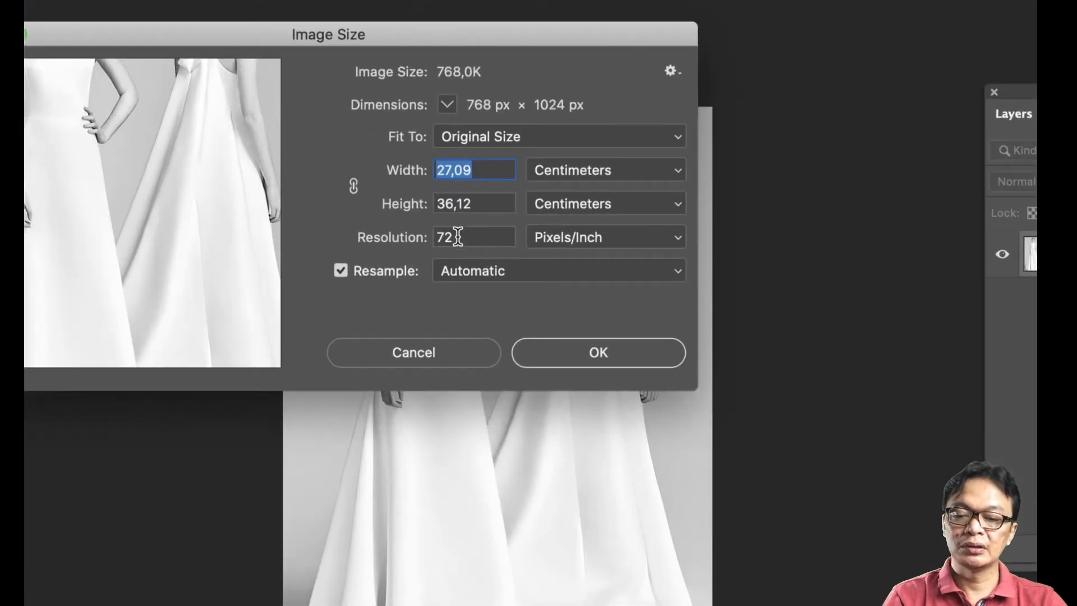
{"action": "left_click_drag", "start_coordinate": [458, 236], "coordinate": [427, 238]}
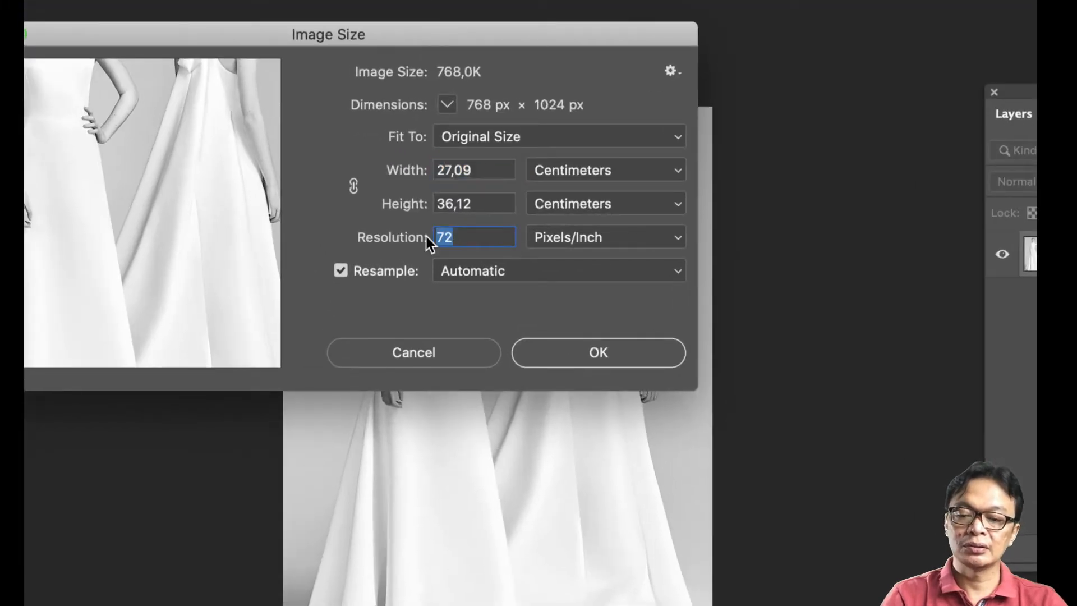
{"action": "type", "text": "150"}
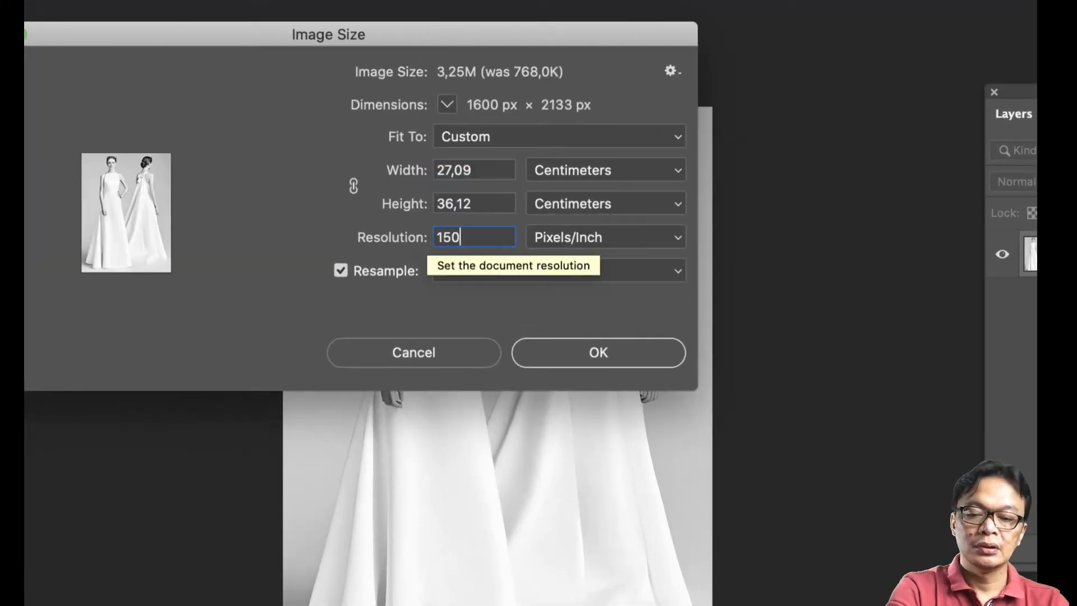
{"action": "left_click", "coordinate": [553, 347]}
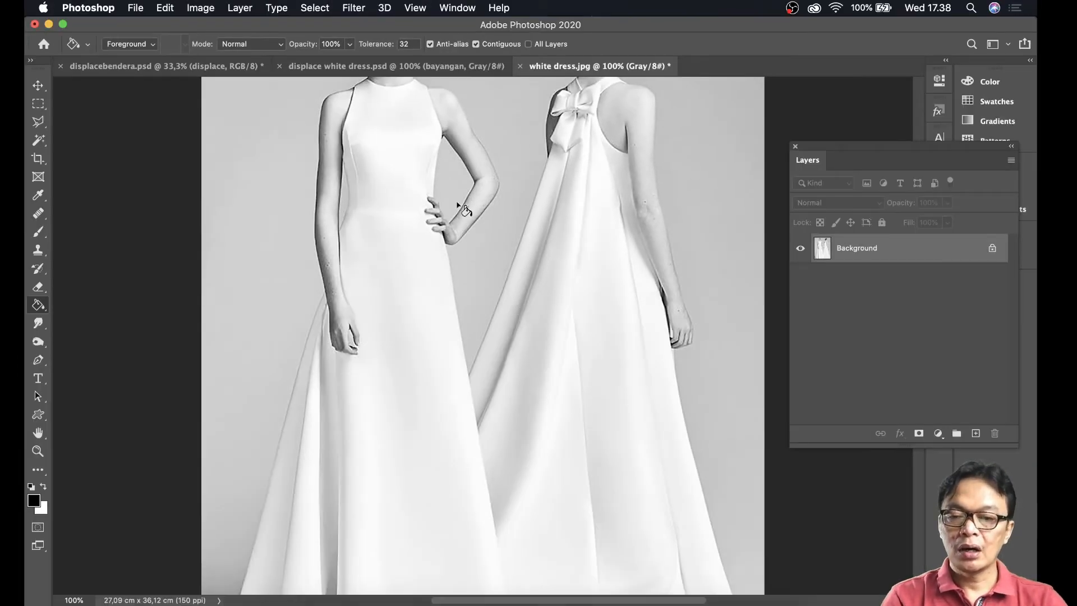
- Select the front-facing model's dress from the bust to just below the waist with the Magnetic Lasso, tracing around the fingers to exclude them
{"action": "left_click", "coordinate": [415, 8]}
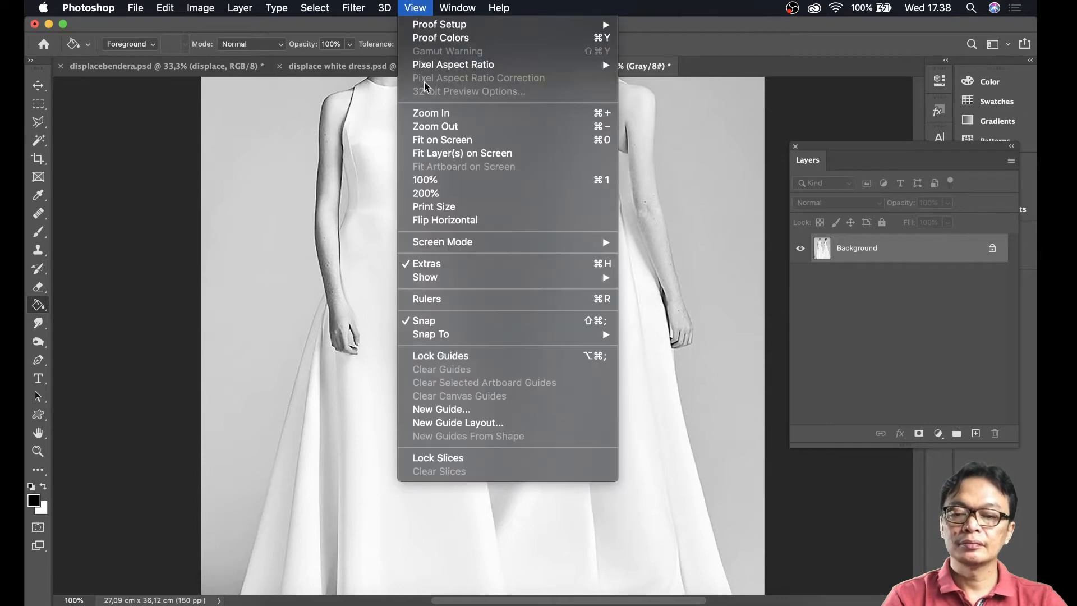
{"action": "left_click", "coordinate": [439, 142]}
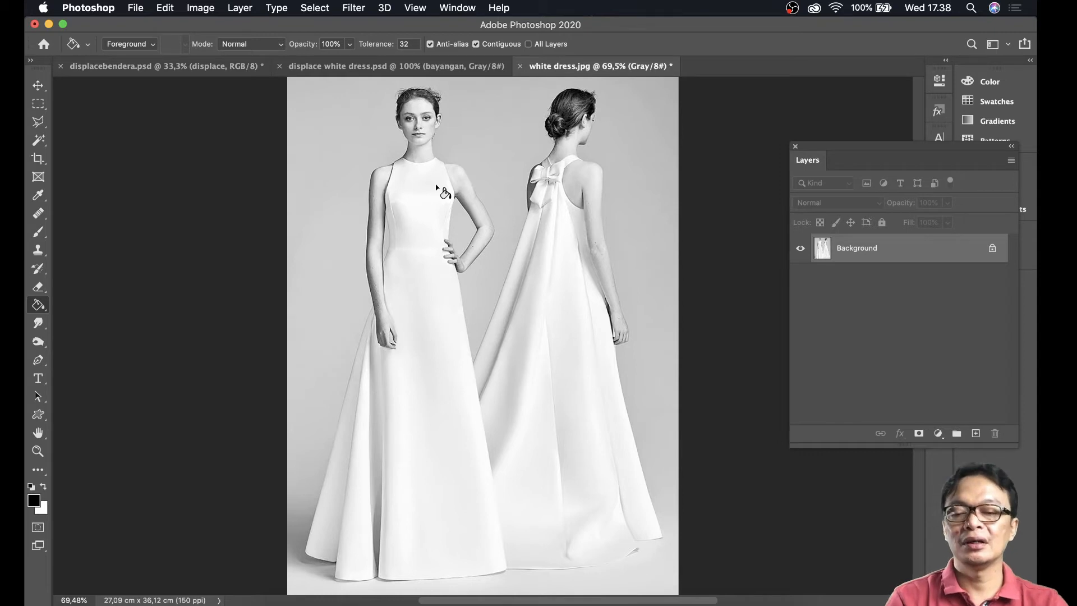
{"action": "left_click", "coordinate": [38, 451]}
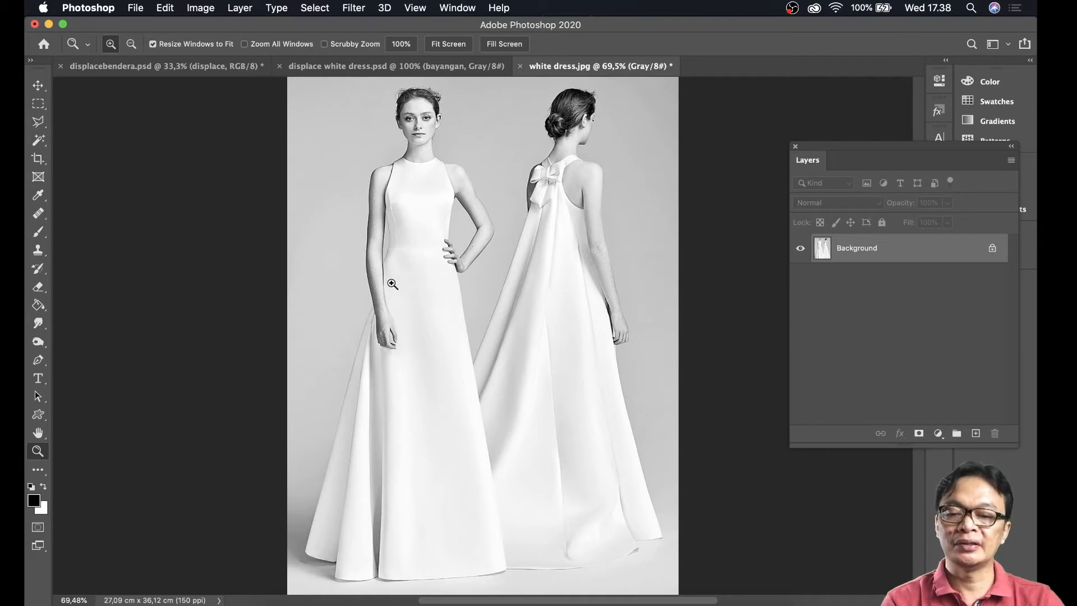
{"action": "left_click", "coordinate": [399, 201], "text": "ctrl"}
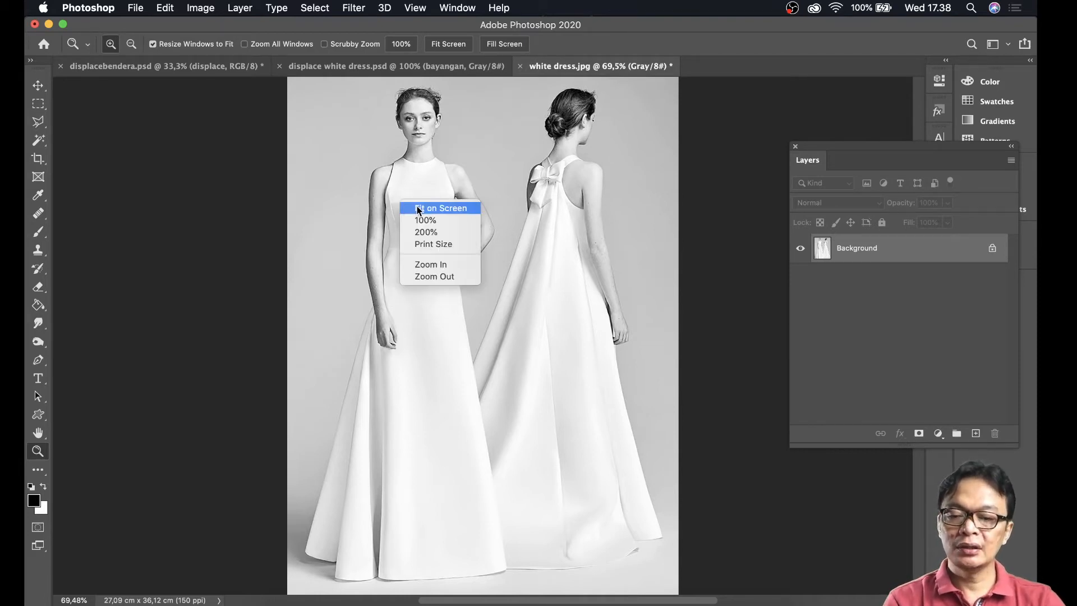
{"action": "left_click", "coordinate": [401, 208]}
{"action": "left_click", "coordinate": [389, 192]}
{"action": "left_click", "coordinate": [387, 183]}
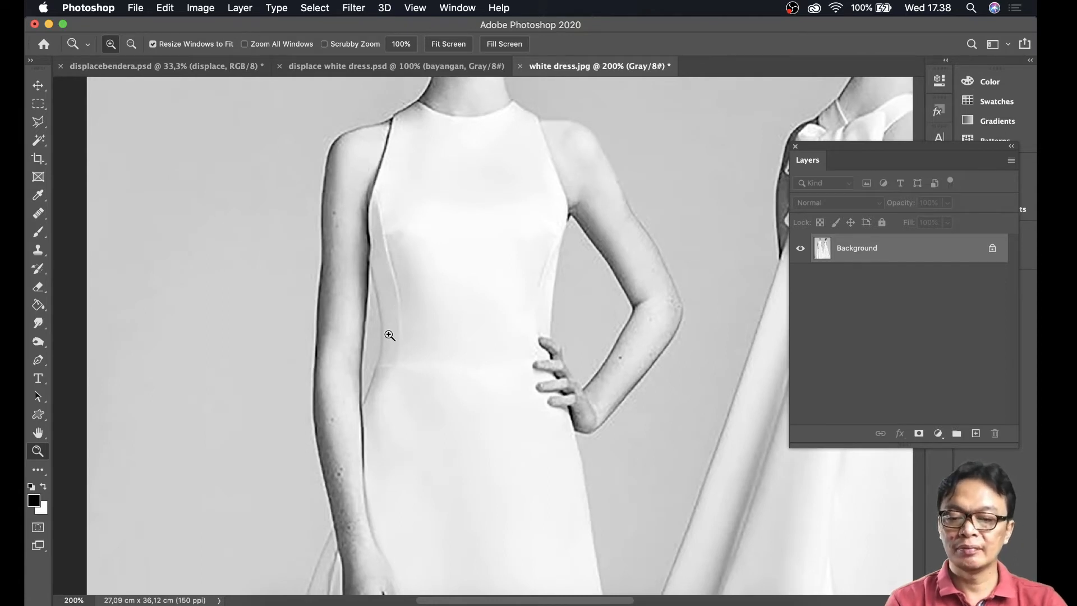
{"action": "left_click", "coordinate": [390, 335], "text": "ctrl"}
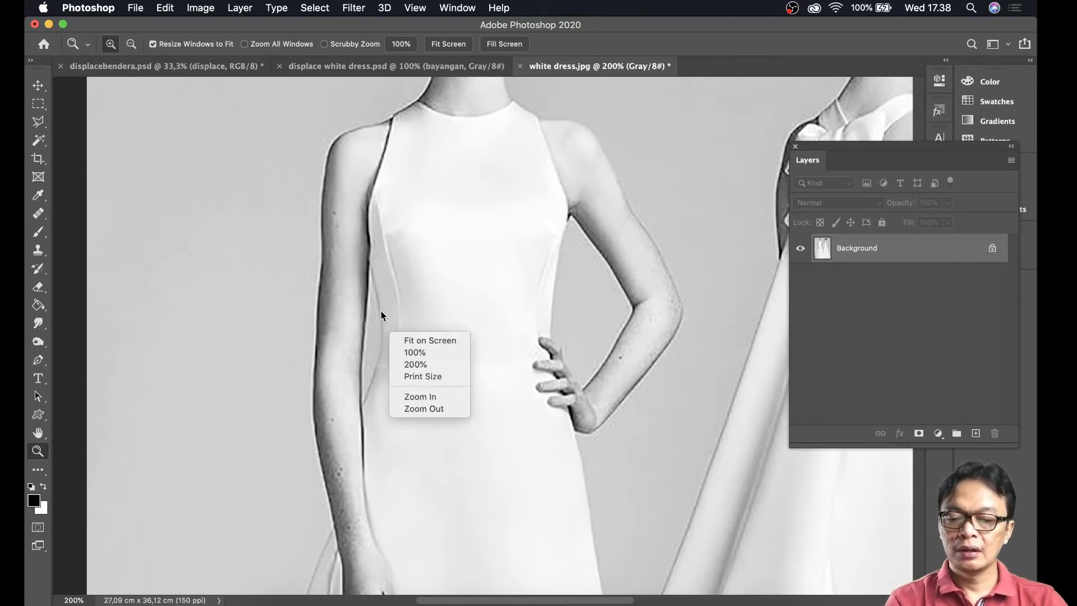
{"action": "left_click", "coordinate": [385, 311]}
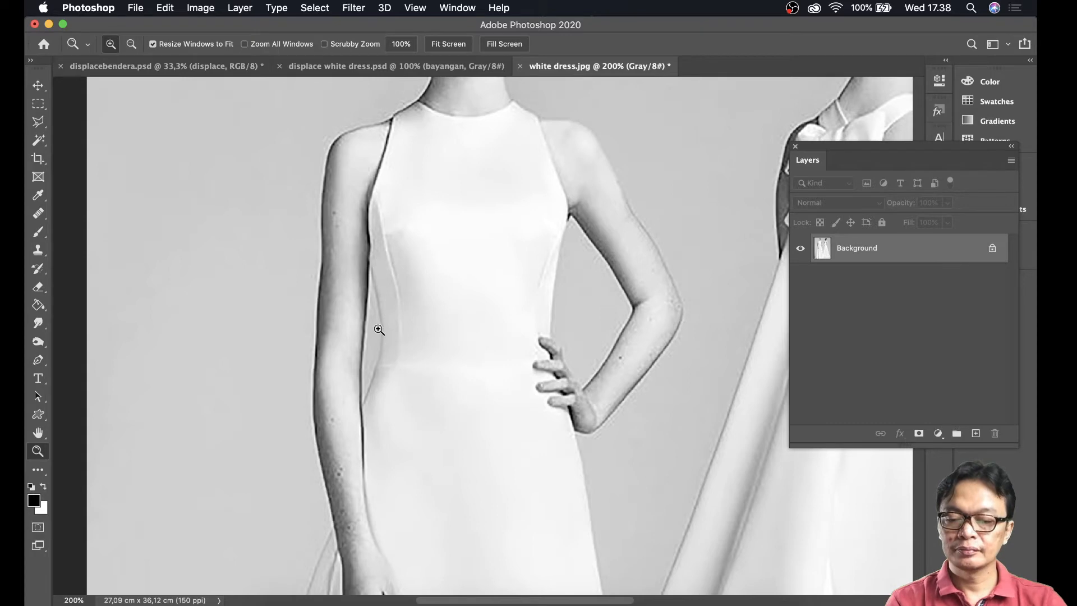
{"action": "left_click", "coordinate": [379, 330]}
{"action": "left_click", "coordinate": [379, 330]}
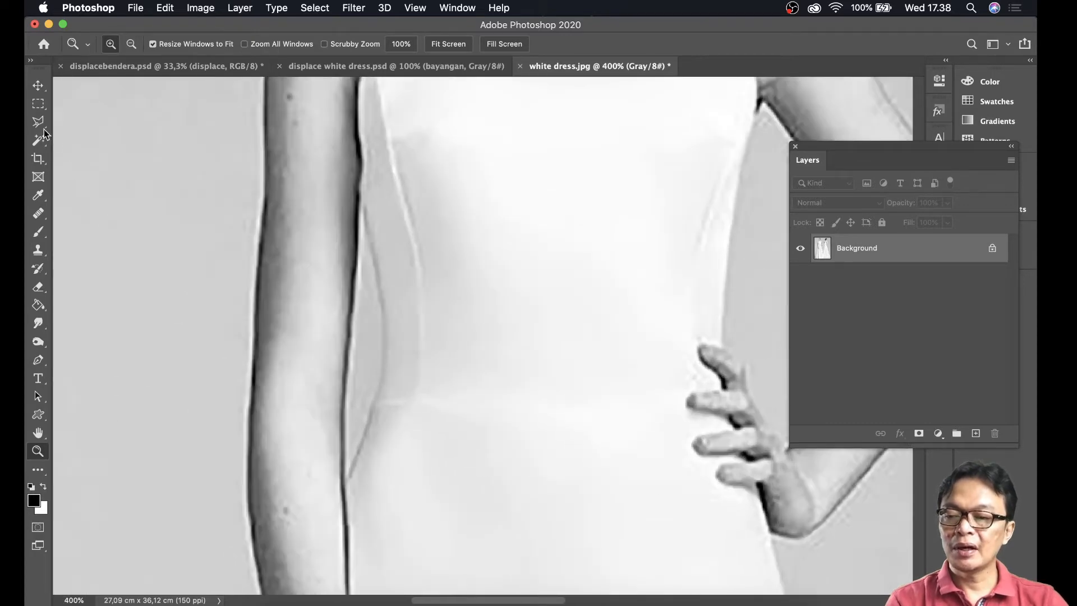
{"action": "left_click_drag", "start_coordinate": [43, 134], "coordinate": [84, 145]}
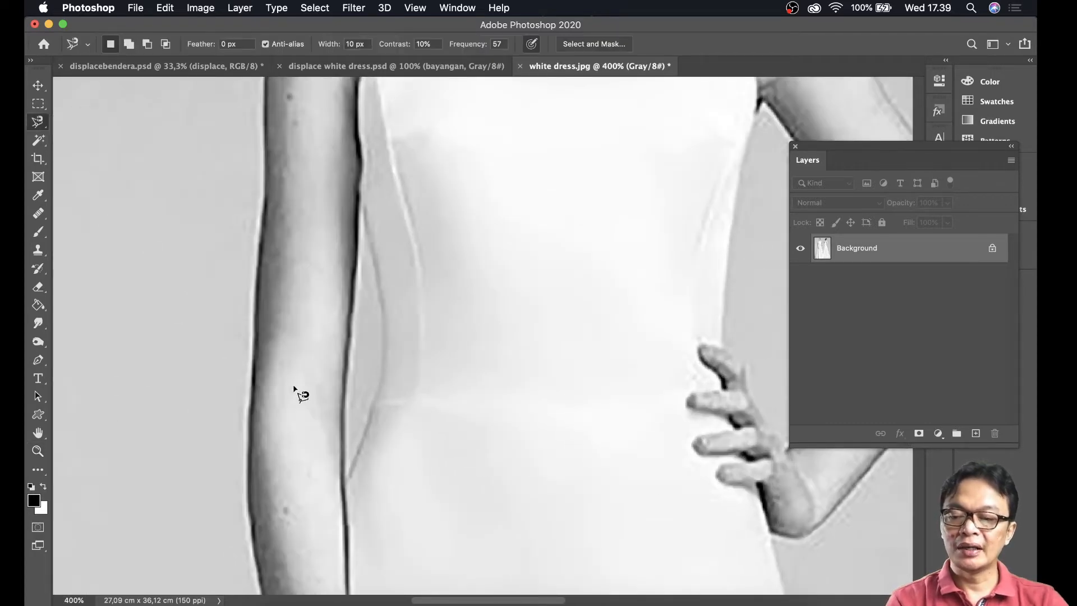
{"action": "left_click", "coordinate": [345, 480]}
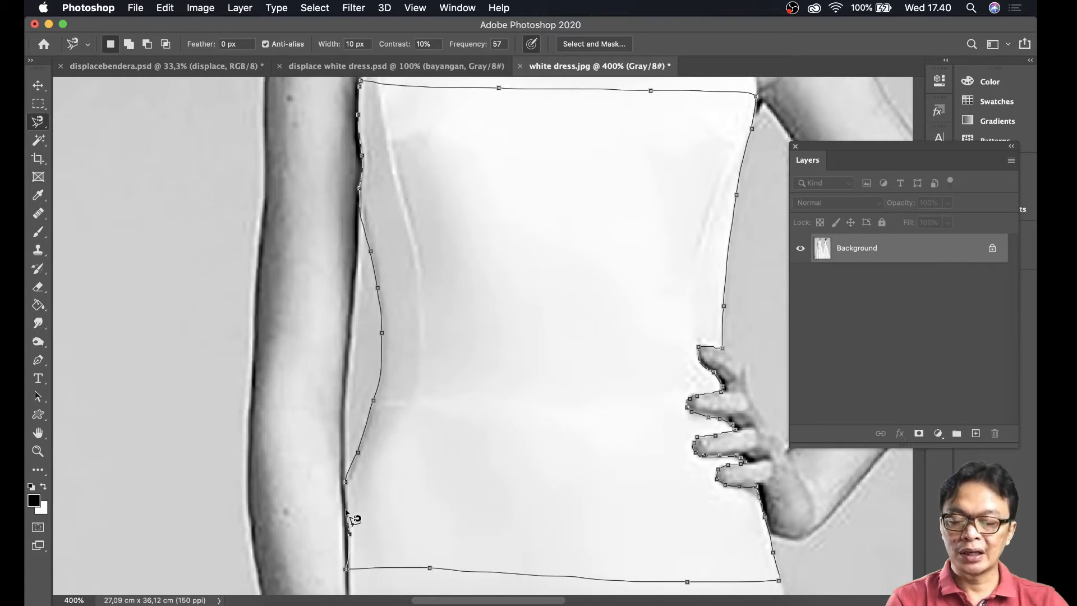
{"action": "left_click", "coordinate": [345, 484]}
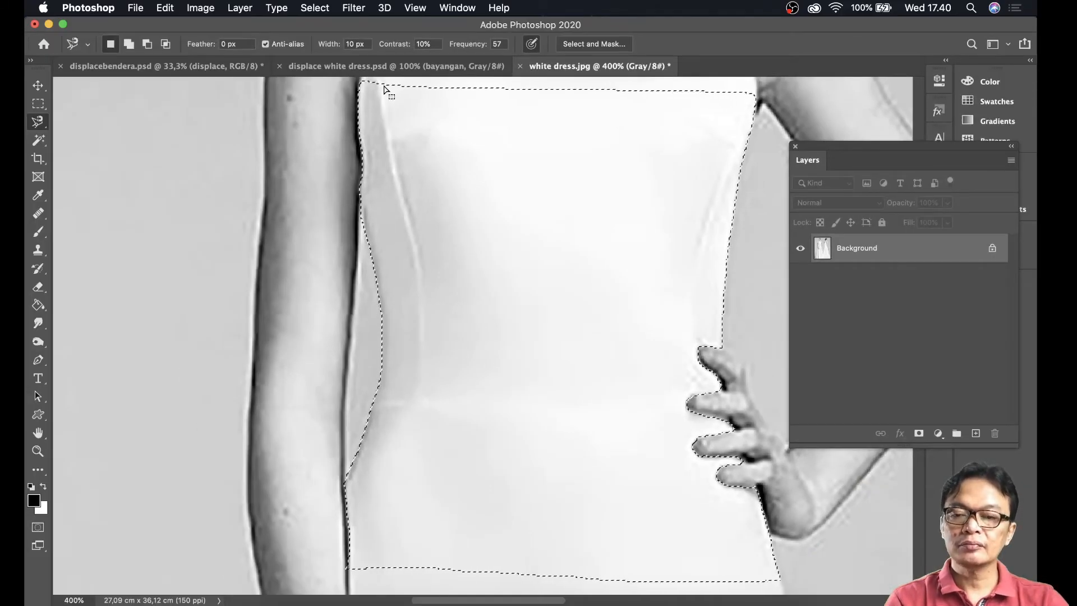
- Add the front-facing model's upper bodice to the selection with the Magnetic Lasso, tracing both armholes, the shoulder edges and the neckline
{"action": "left_click", "coordinate": [415, 8]}
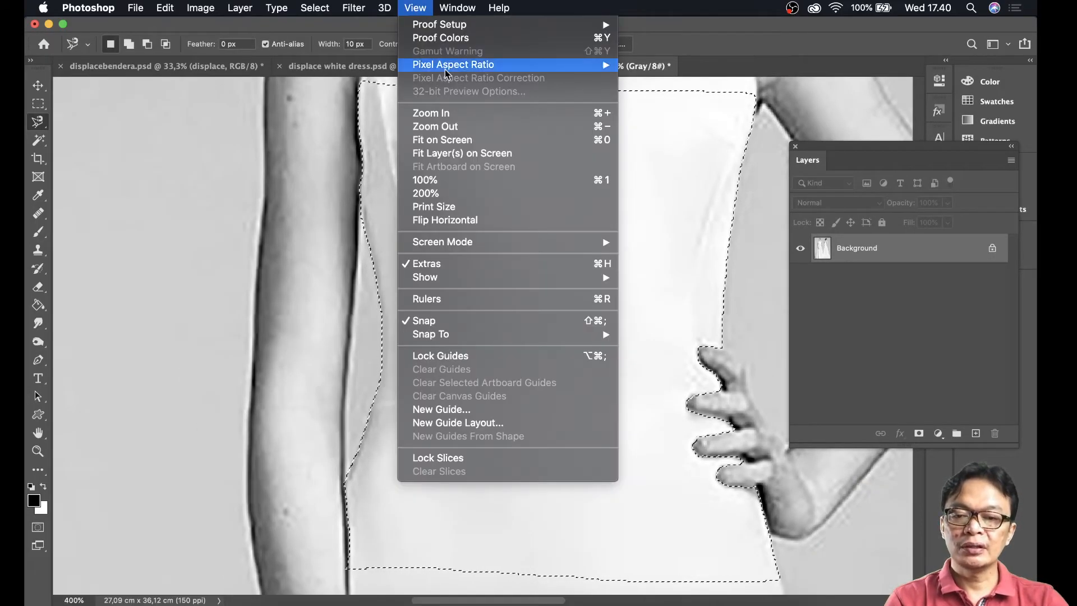
{"action": "left_click", "coordinate": [445, 139]}
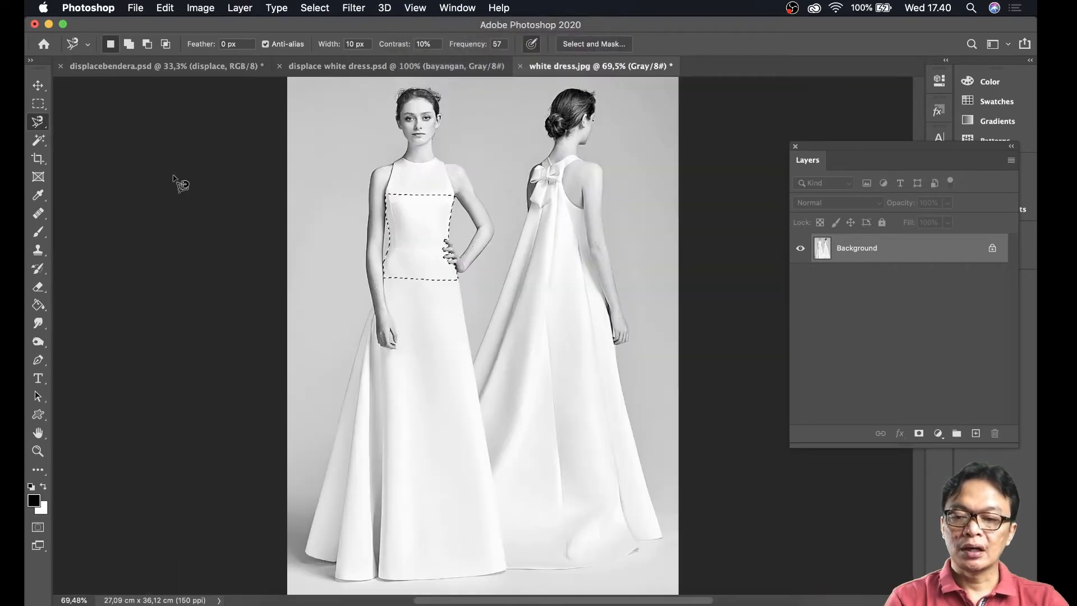
{"action": "left_click", "coordinate": [37, 451]}
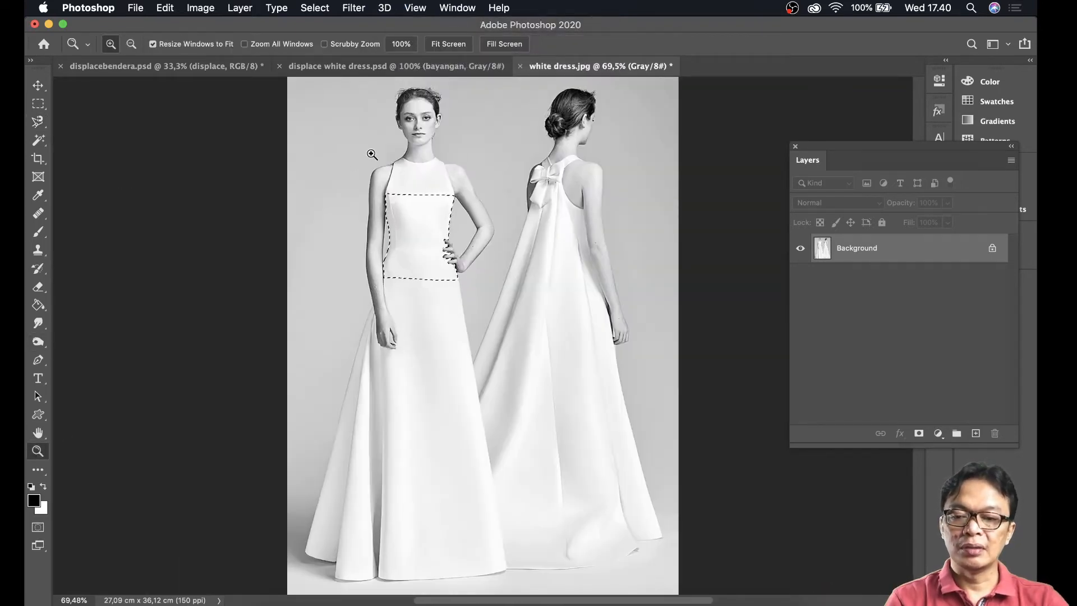
{"action": "left_click_drag", "start_coordinate": [363, 140], "coordinate": [481, 228]}
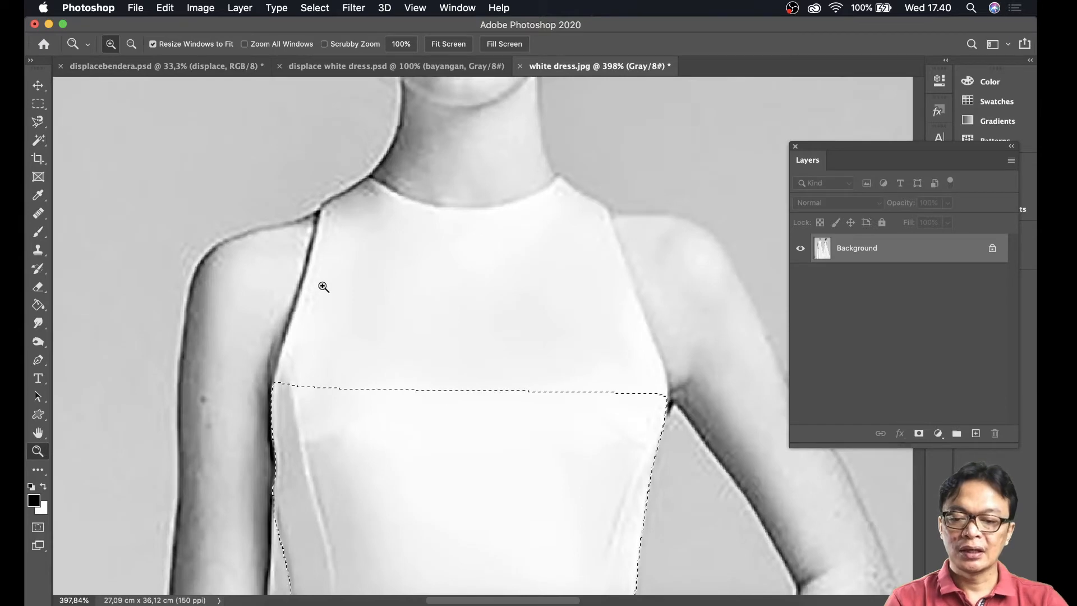
{"action": "key", "text": "l"}
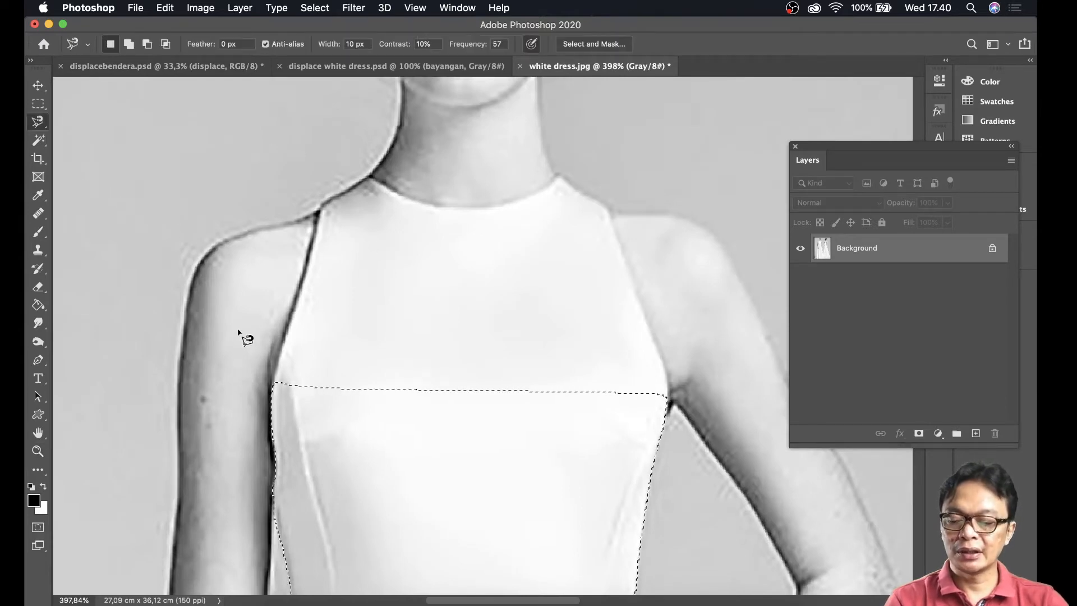
{"action": "key", "text": "shift"}
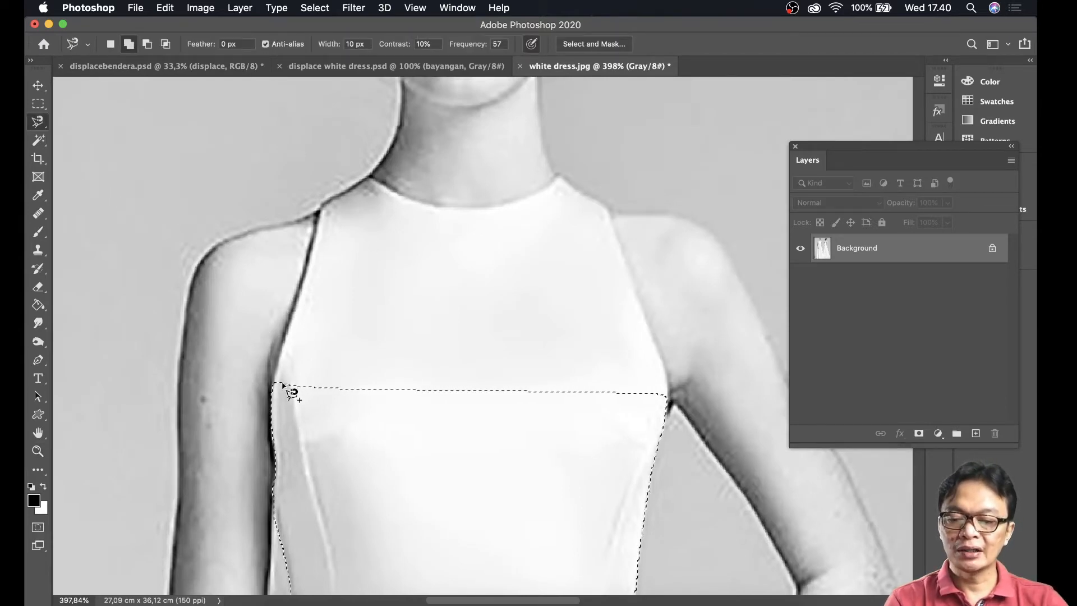
{"action": "left_click", "coordinate": [273, 384], "text": "shift"}
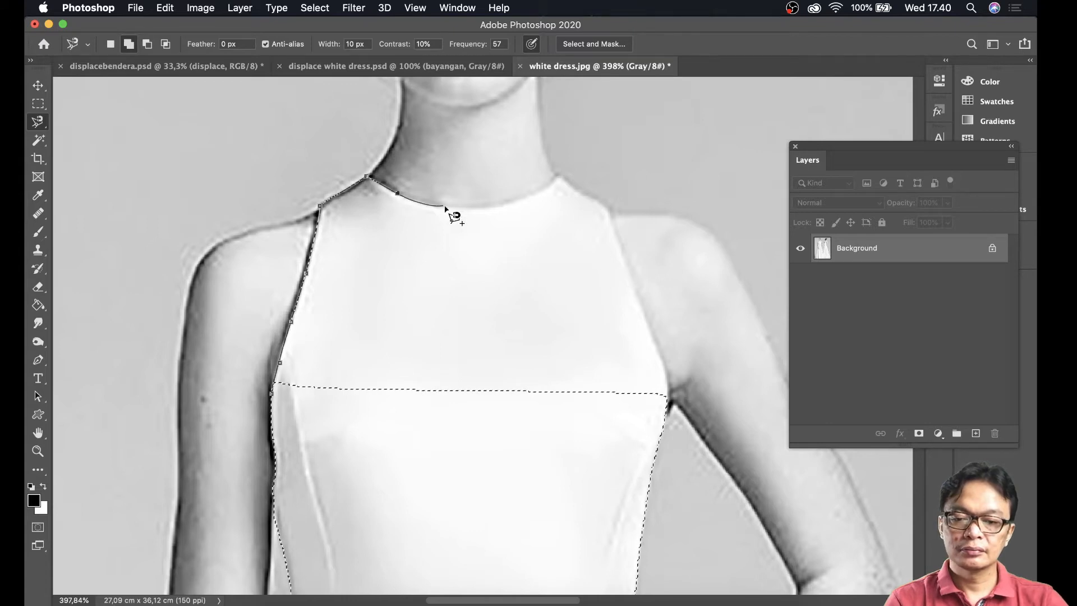
{"action": "left_click", "coordinate": [558, 174]}
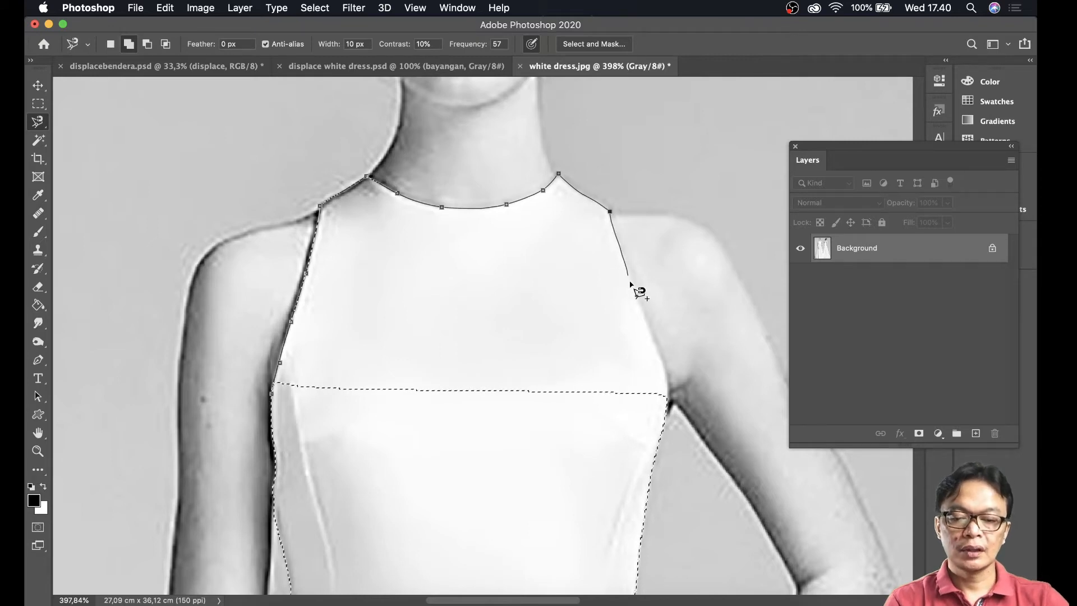
{"action": "left_click", "coordinate": [666, 406]}
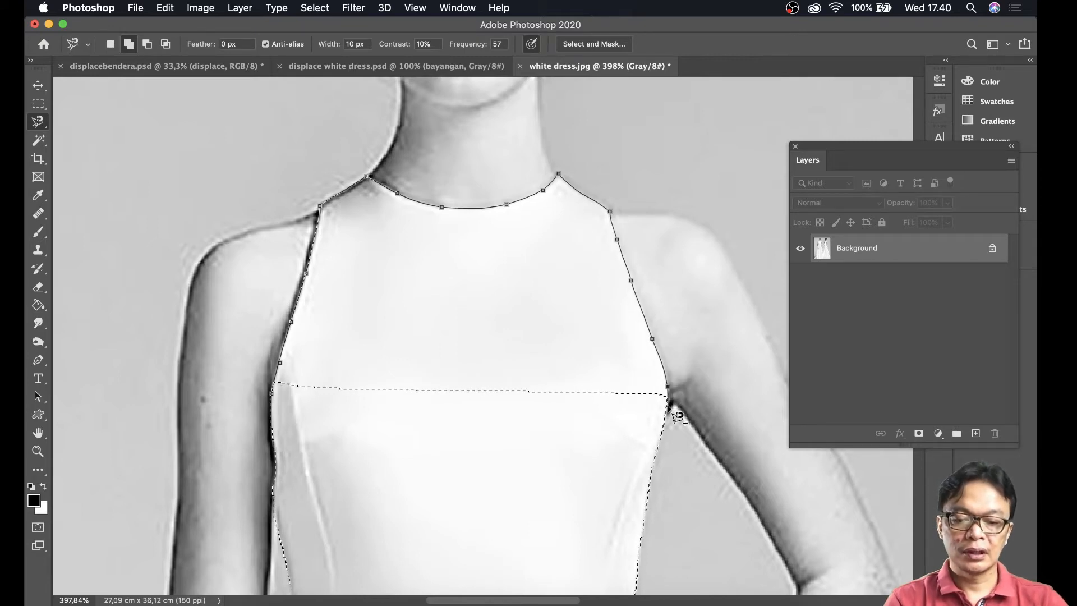
{"action": "double_click", "coordinate": [299, 413]}
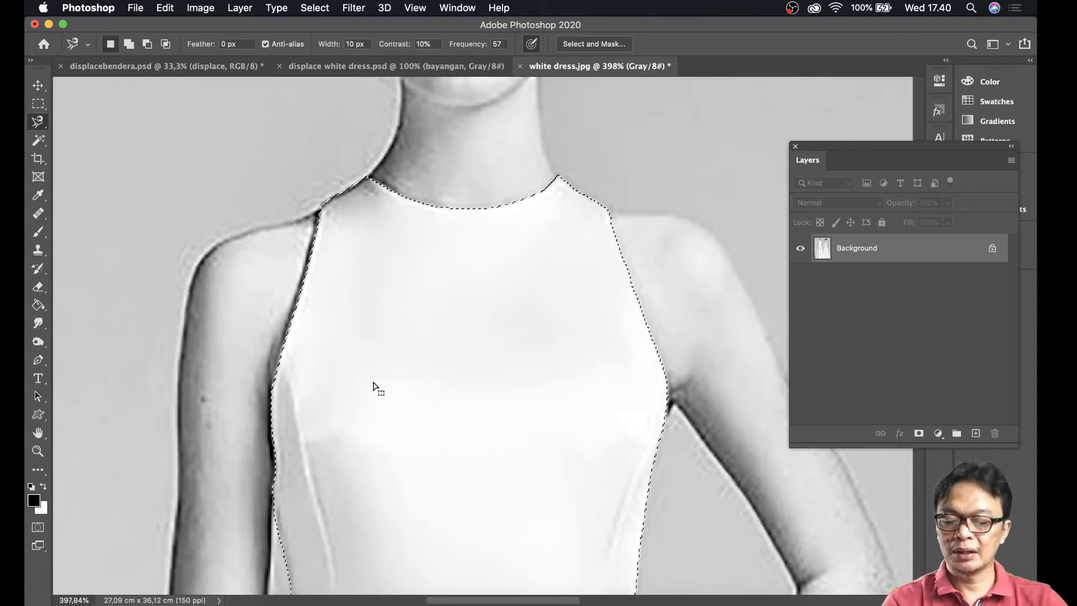
- Add the front-facing model's skirt down to the hem to the selection with the Magnetic Lasso, tracing around the hanging hand to exclude it
{"action": "left_click", "coordinate": [415, 8]}
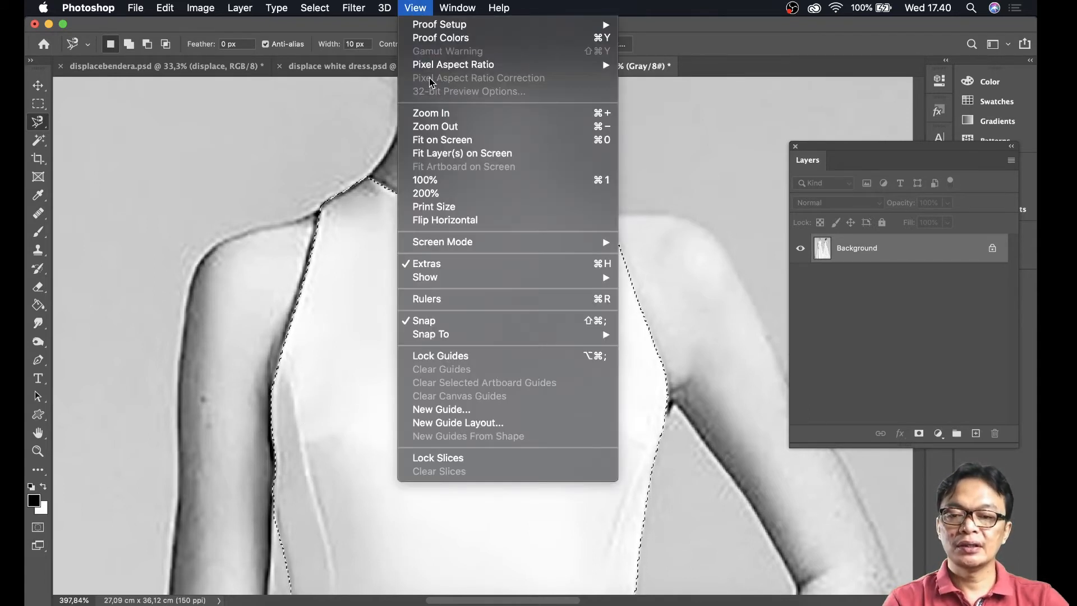
{"action": "left_click", "coordinate": [438, 144]}
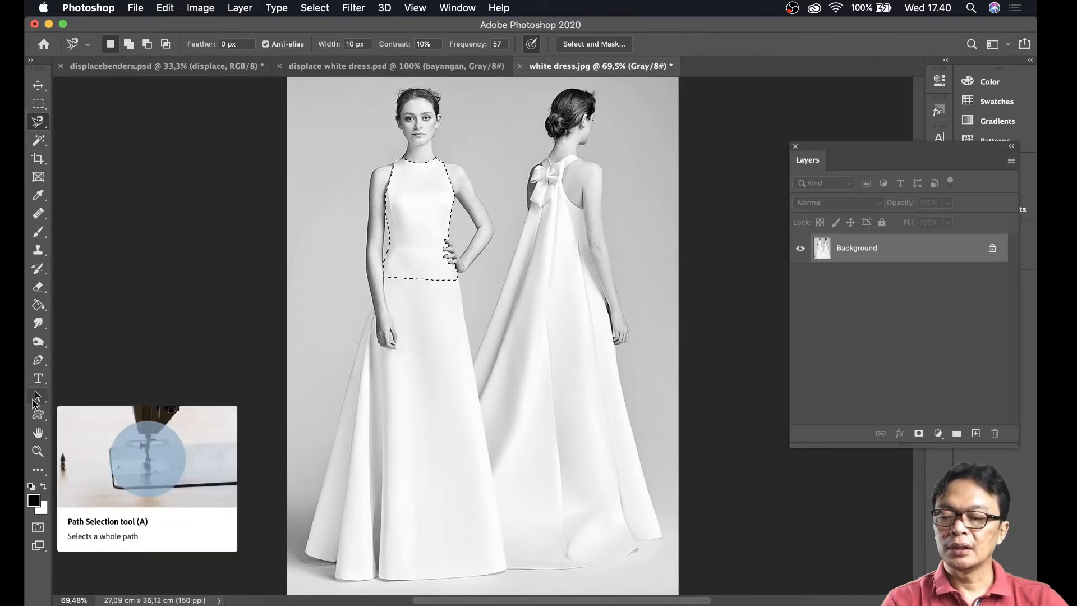
{"action": "left_click", "coordinate": [37, 452]}
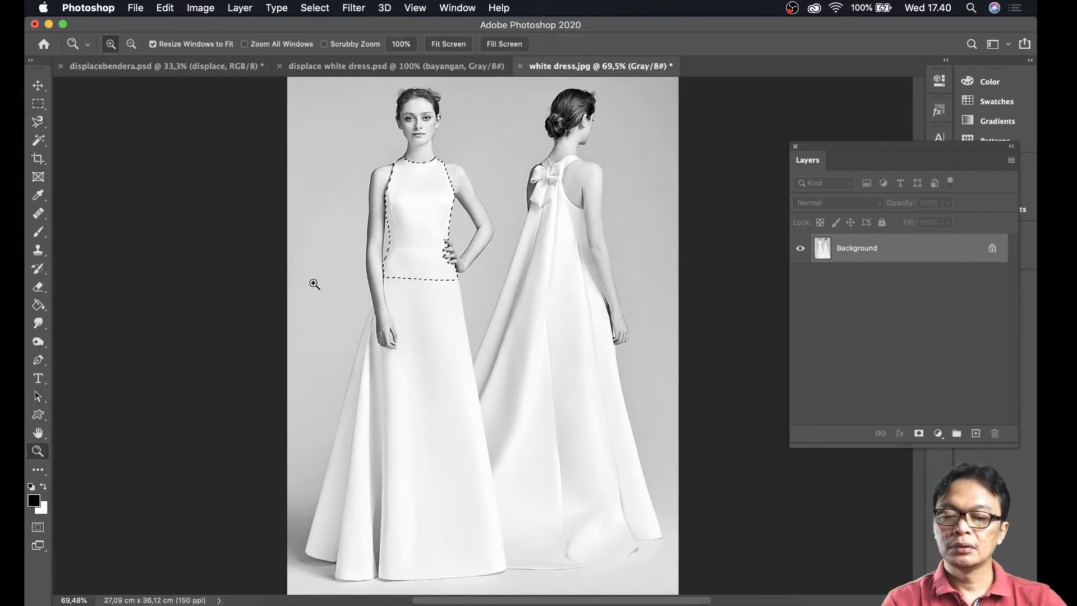
{"action": "left_click_drag", "start_coordinate": [292, 255], "coordinate": [527, 581]}
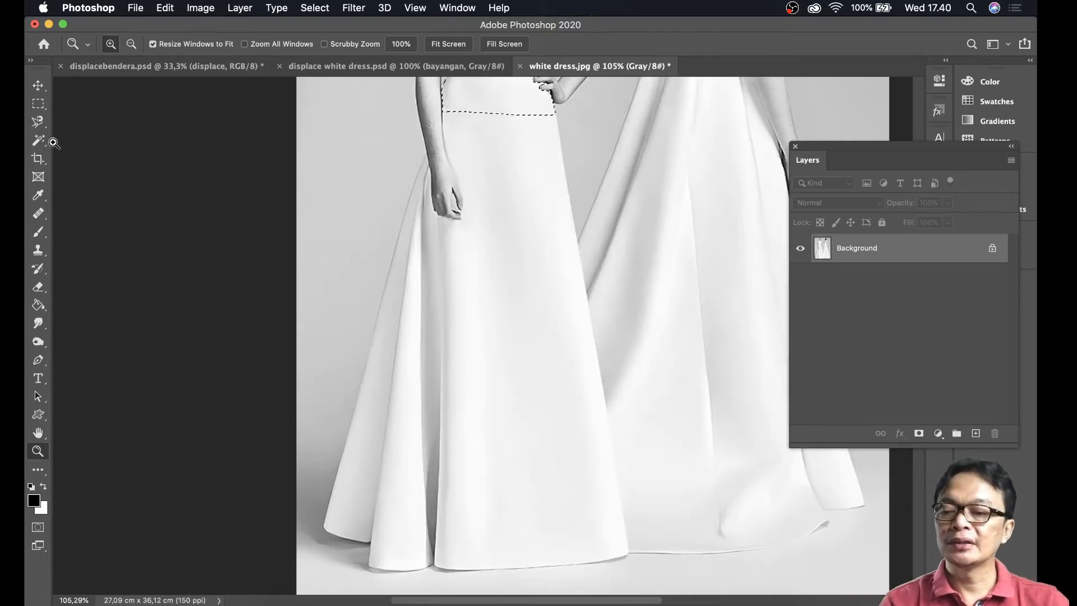
{"action": "left_click", "coordinate": [38, 122]}
{"action": "key", "text": "shift"}
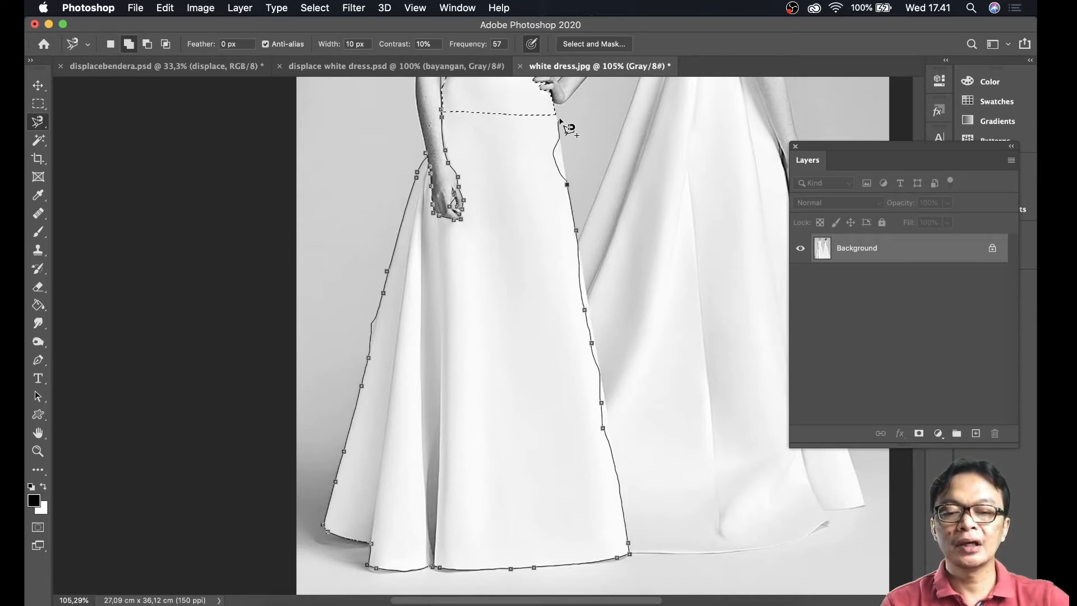
{"action": "left_click", "coordinate": [457, 102]}
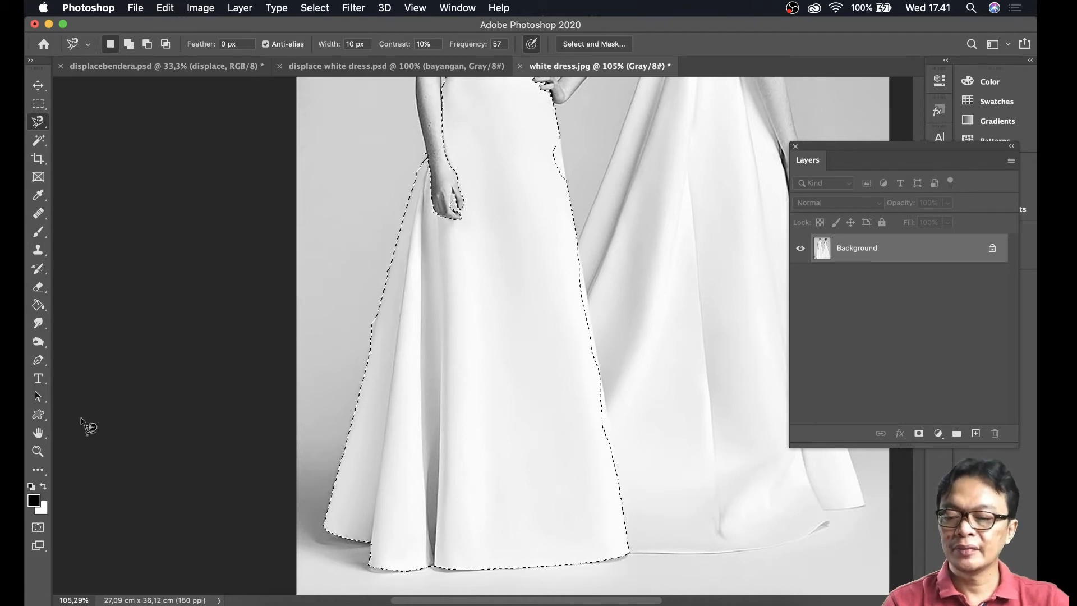
- Add the missed sliver of skirt beside the hanging hand's wrist to the selection with the Polygonal Lasso
{"action": "key", "text": "z"}
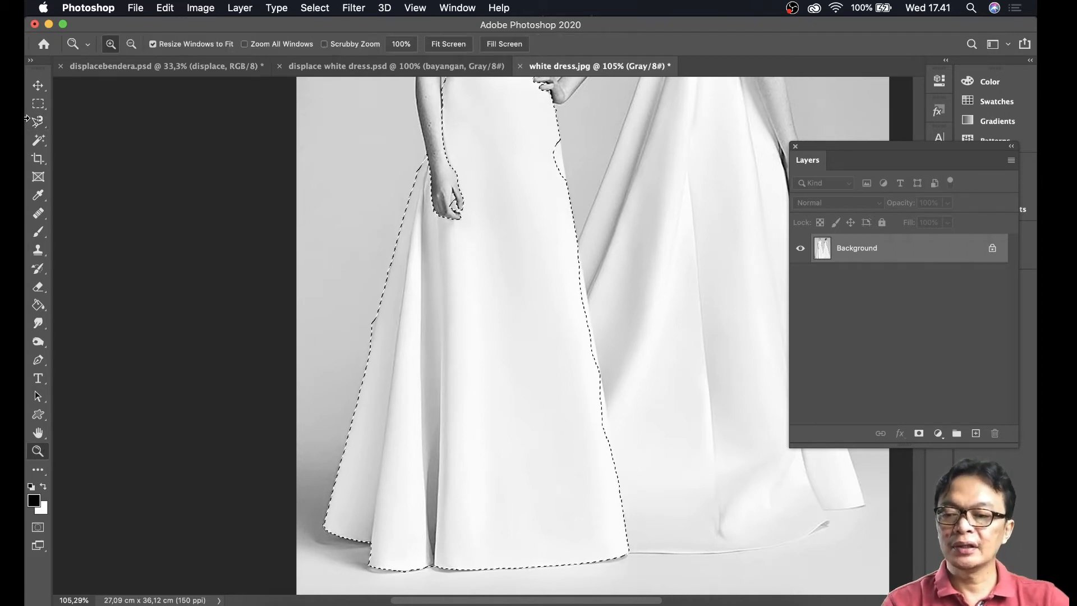
{"action": "left_click", "coordinate": [37, 122]}
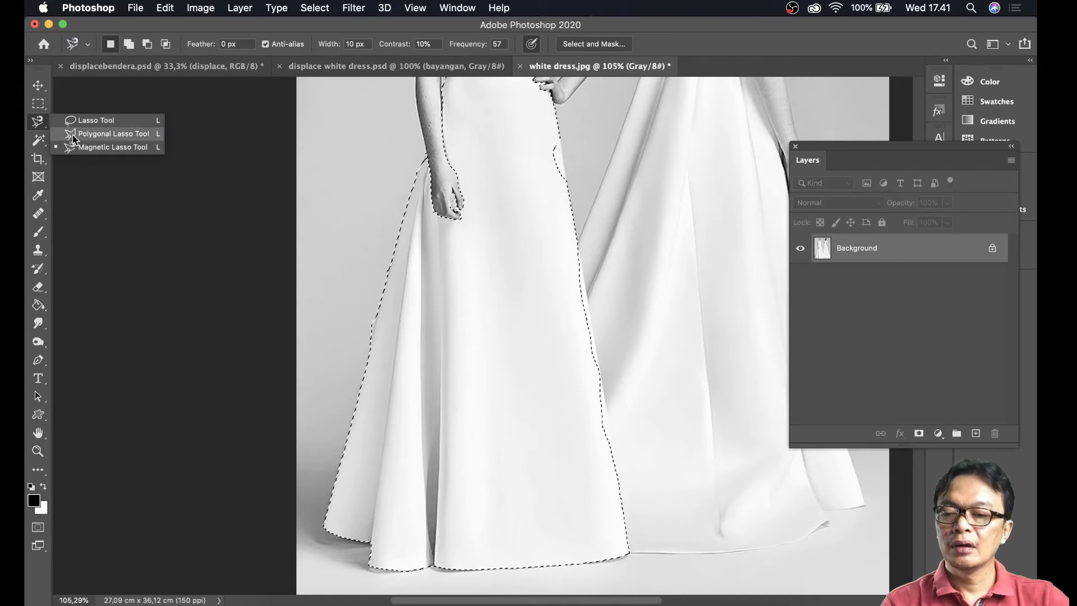
{"action": "left_click", "coordinate": [74, 134]}
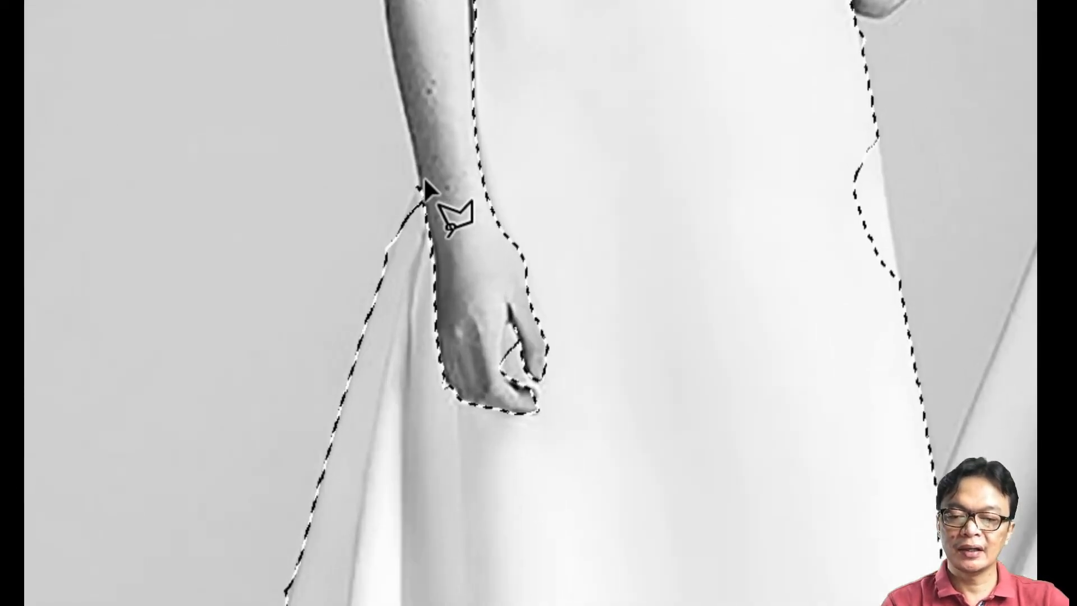
{"action": "left_click", "coordinate": [420, 179], "text": "shift"}
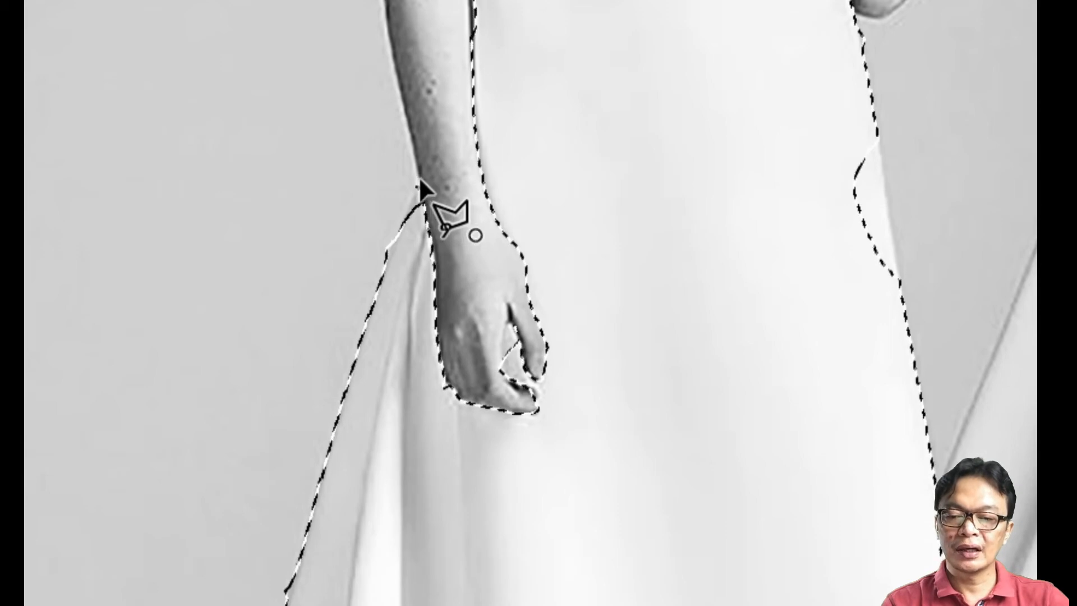
{"action": "left_click", "coordinate": [387, 247]}
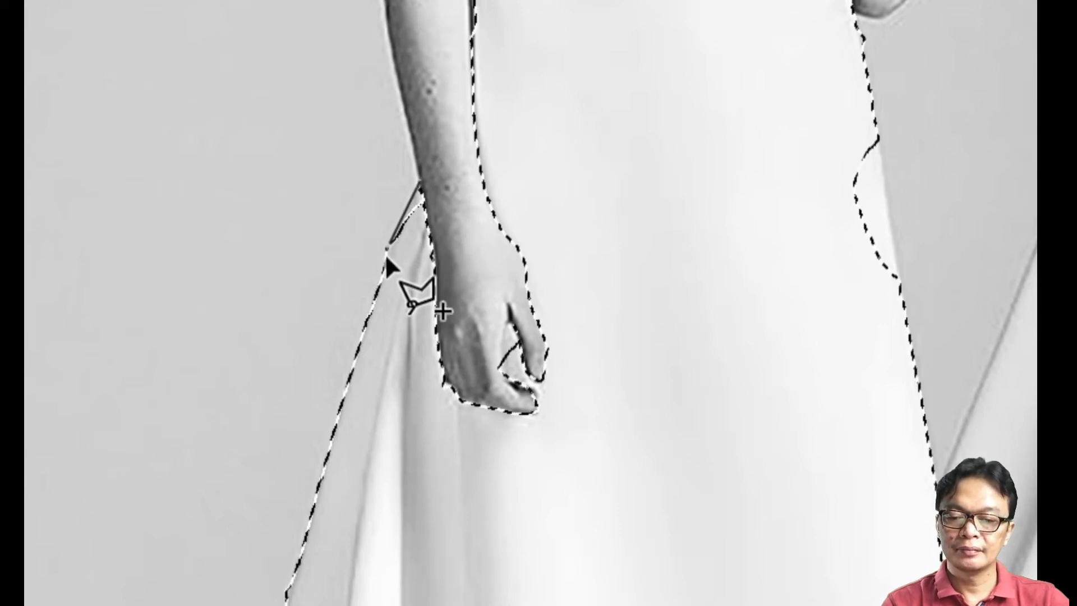
{"action": "double_click", "coordinate": [386, 252]}
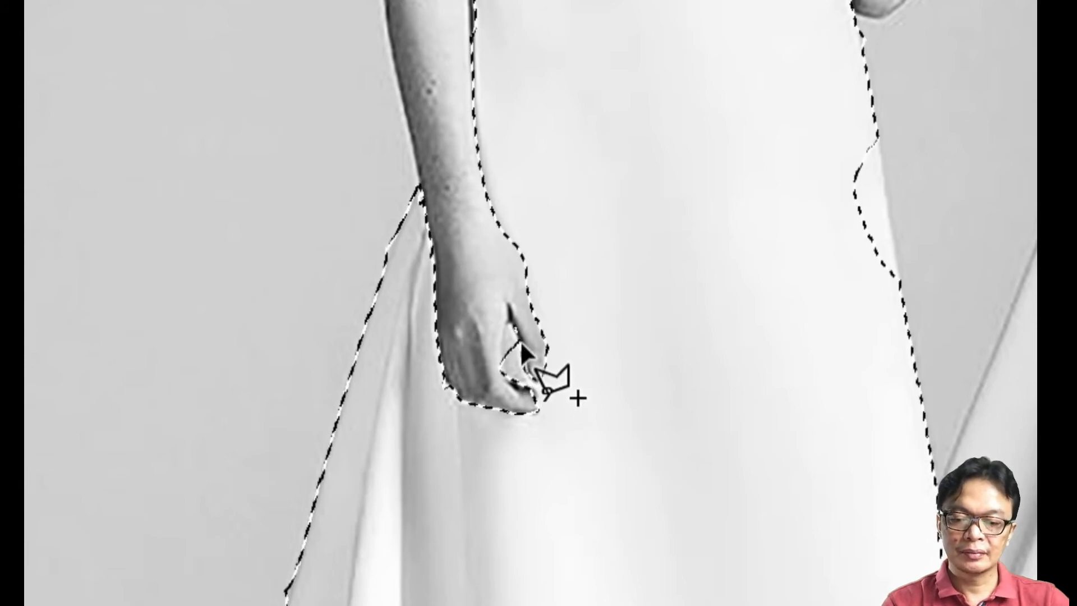
- Add the missed dress area showing between the hanging hand's thumb and fingers to the selection with the Polygonal Lasso
{"action": "left_click", "coordinate": [507, 311], "text": "shift"}
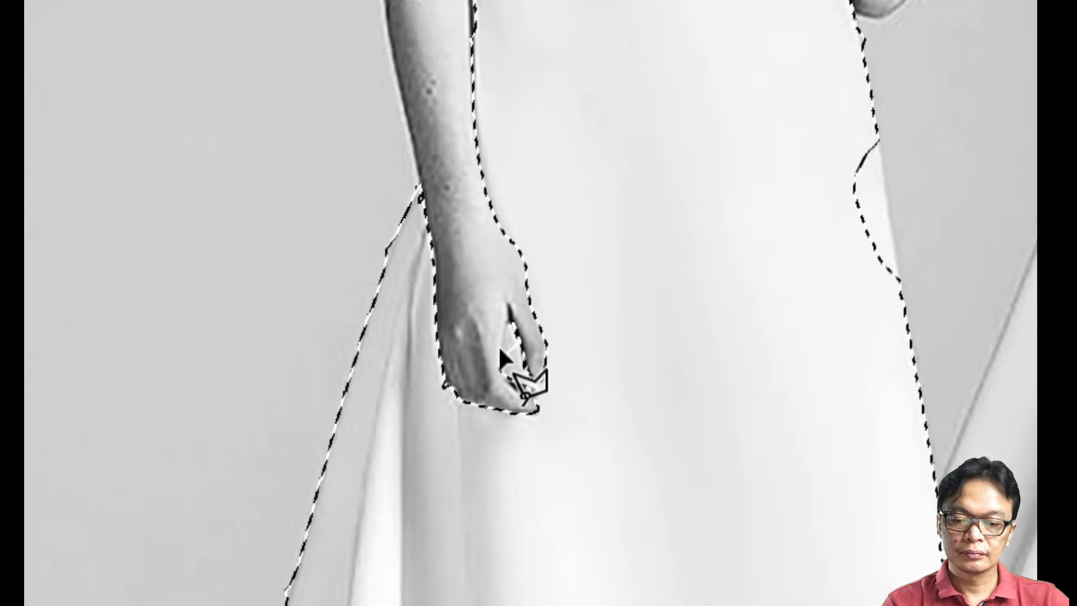
{"action": "left_click", "coordinate": [524, 362], "text": "shift"}
{"action": "left_click", "coordinate": [510, 319]}
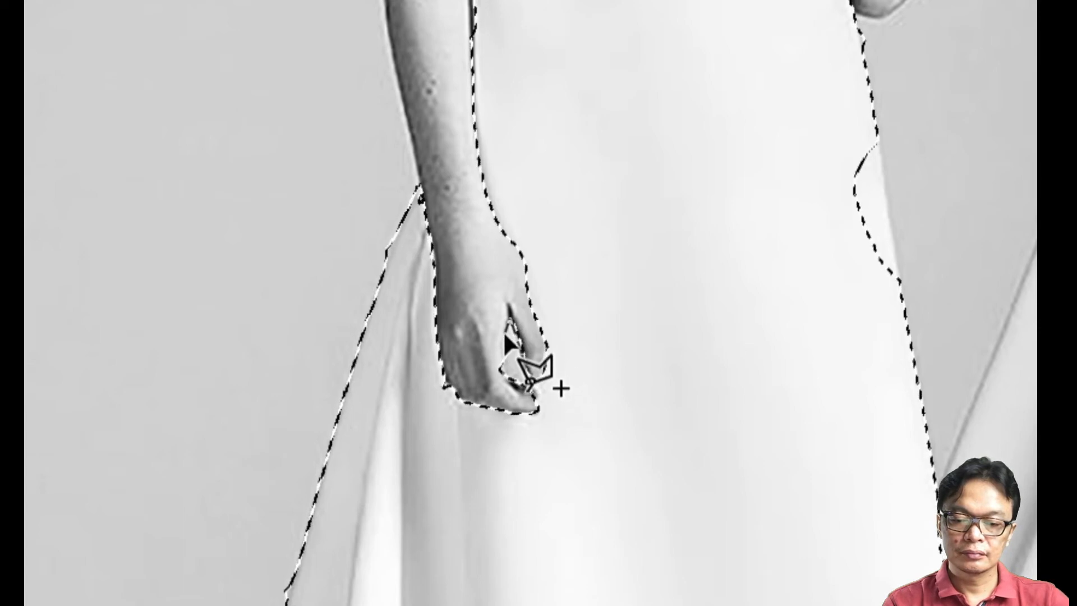
{"action": "left_click", "coordinate": [498, 364]}
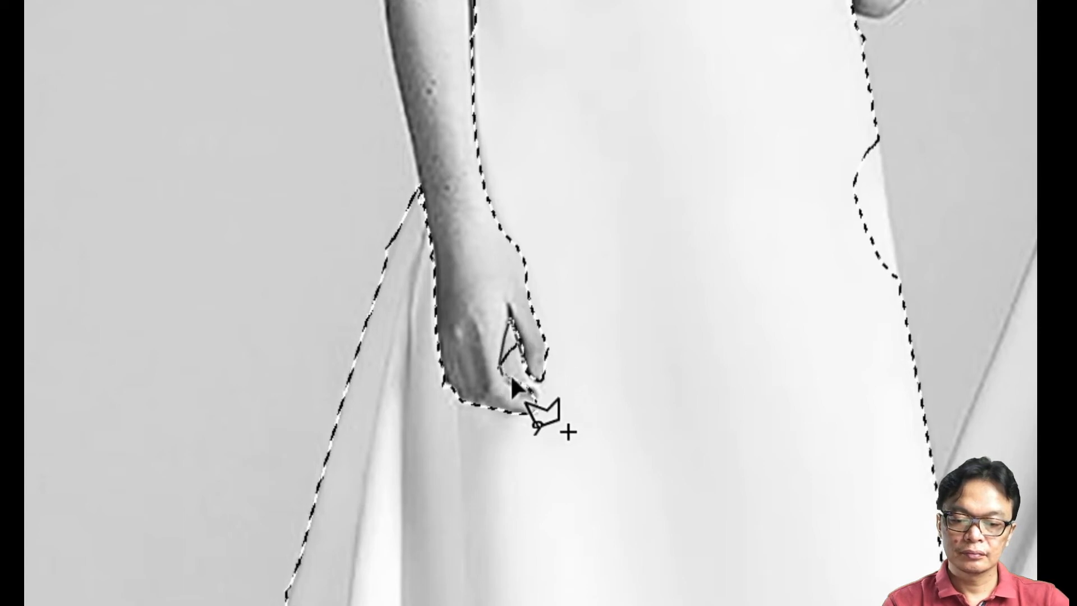
{"action": "double_click", "coordinate": [511, 377]}
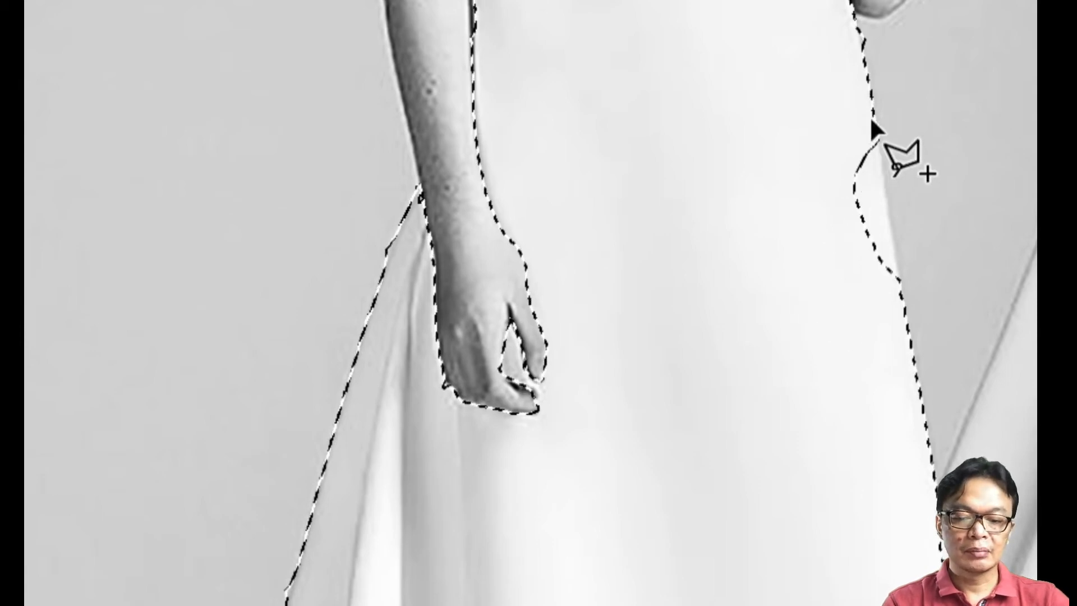
- Add the notch missing from the dress's right edge below the hip to the selection with the Polygonal Lasso
{"action": "left_click", "coordinate": [901, 293]}
{"action": "left_click", "coordinate": [850, 295]}
{"action": "double_click", "coordinate": [787, 168]}
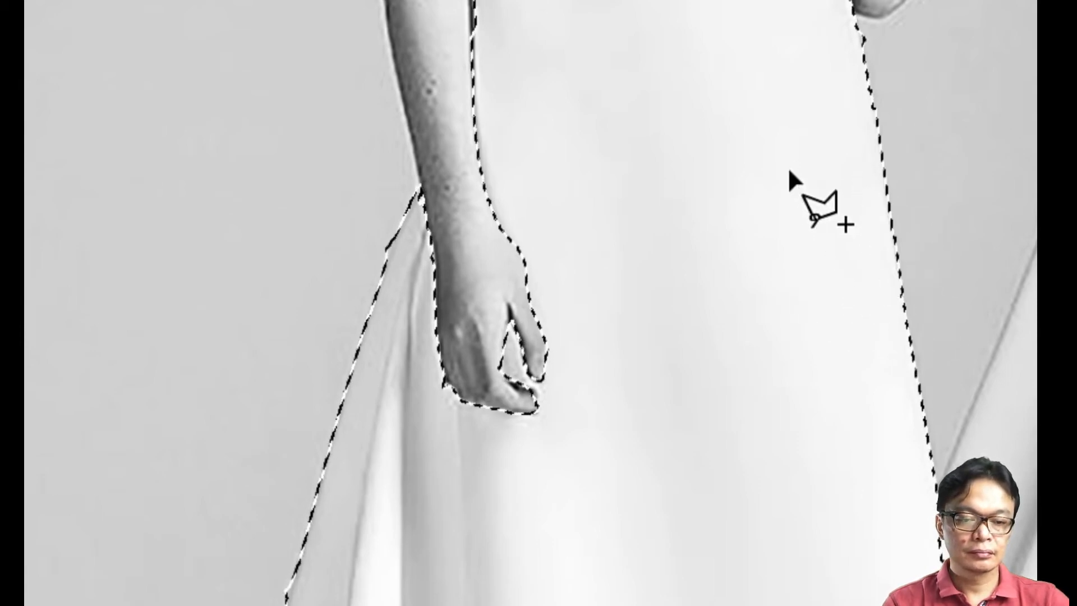
- Add the missed strip along the middle of the skirt's right edge, next to the other model's dress, to the selection
{"action": "scroll", "coordinate": [844, 269], "scroll_direction": "down", "scroll_amount": 10}
{"action": "scroll", "coordinate": [844, 270], "scroll_direction": "up", "scroll_amount": 8}
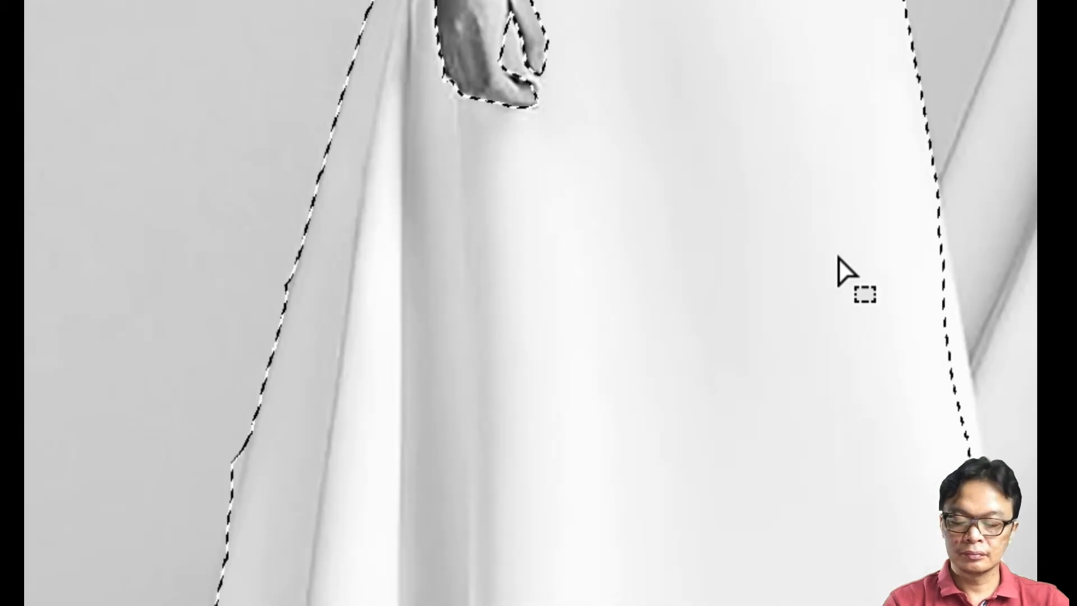
{"action": "scroll", "coordinate": [844, 269], "scroll_direction": "down", "scroll_amount": 1}
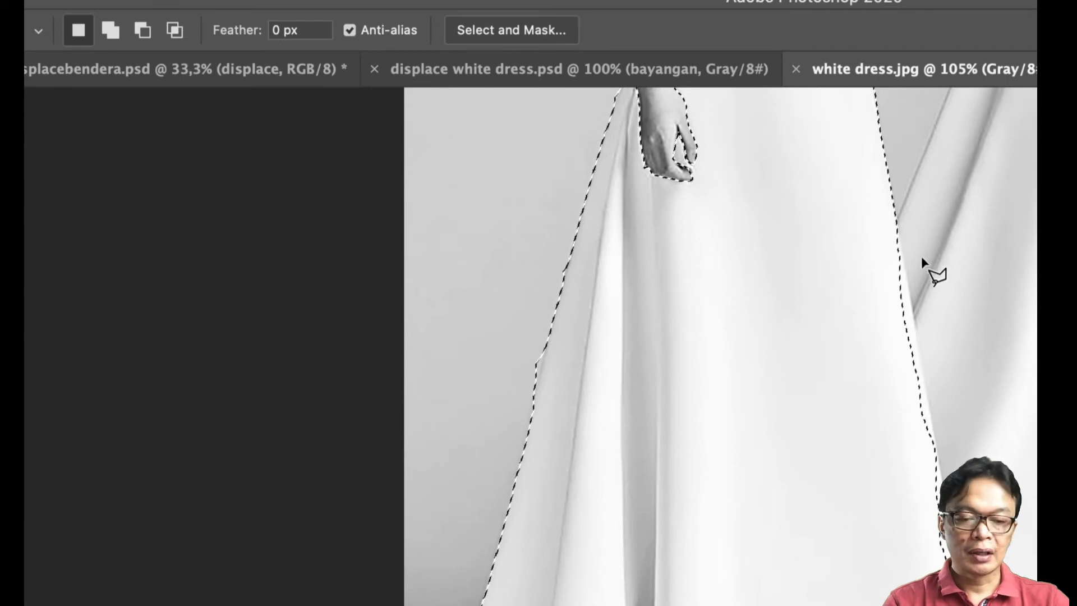
{"action": "key", "text": "shift"}
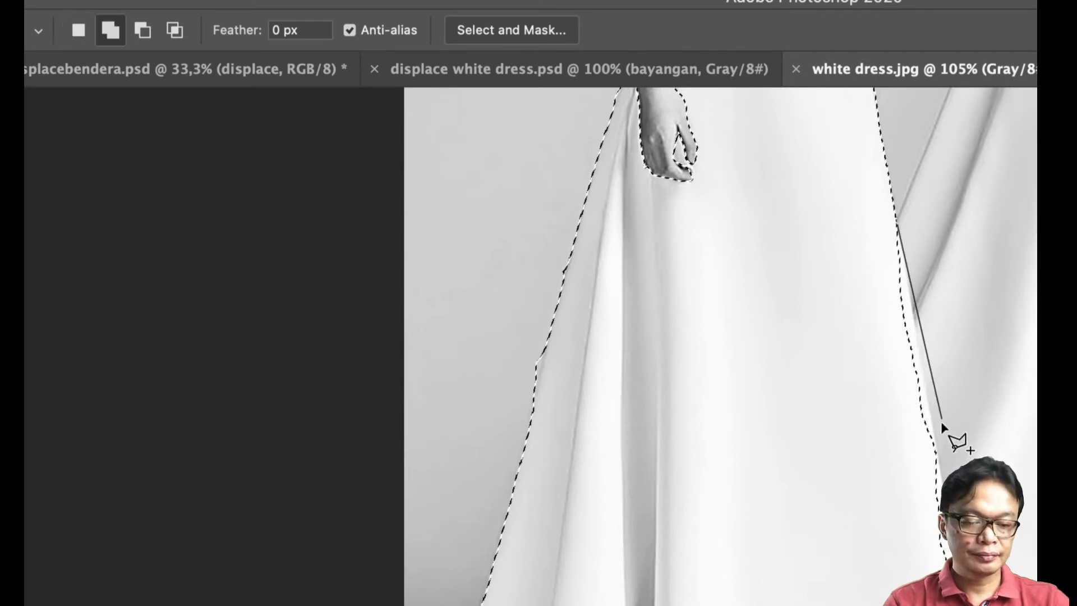
{"action": "left_click", "coordinate": [941, 506]}
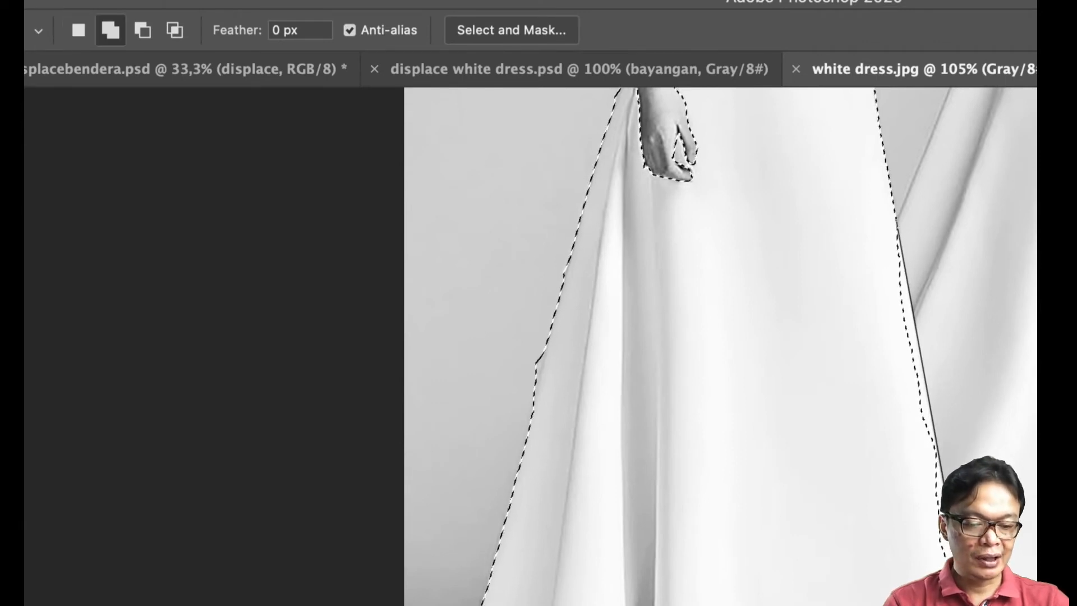
{"action": "left_click", "coordinate": [896, 511]}
{"action": "double_click", "coordinate": [856, 313]}
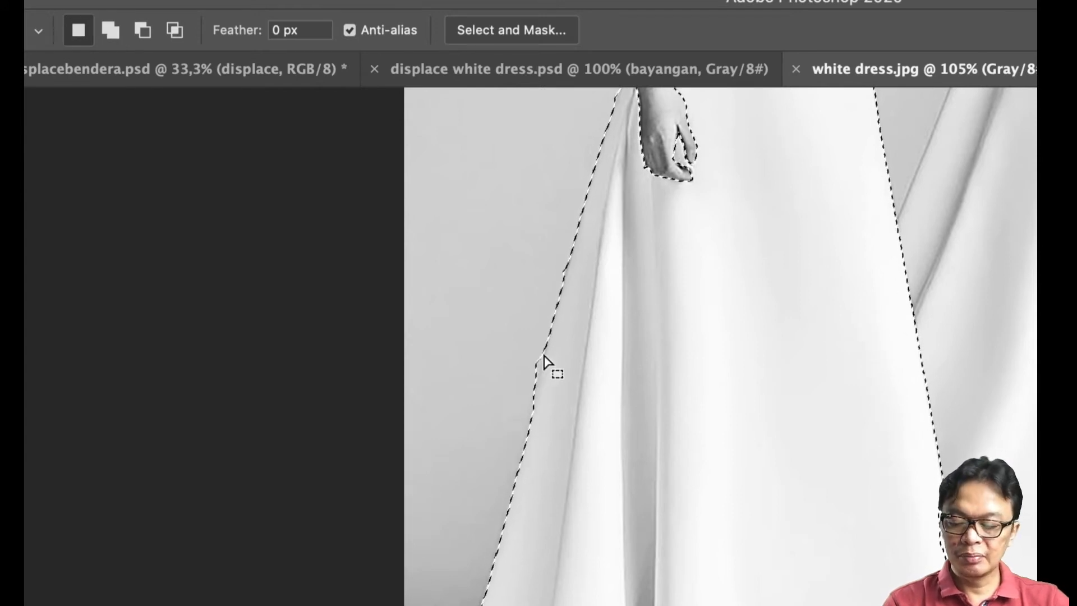
- Subtract the small background bulge outside the middle of the skirt's left edge from the selection with the Polygonal Lasso
{"action": "key", "text": "alt"}
{"action": "left_click", "coordinate": [553, 315]}
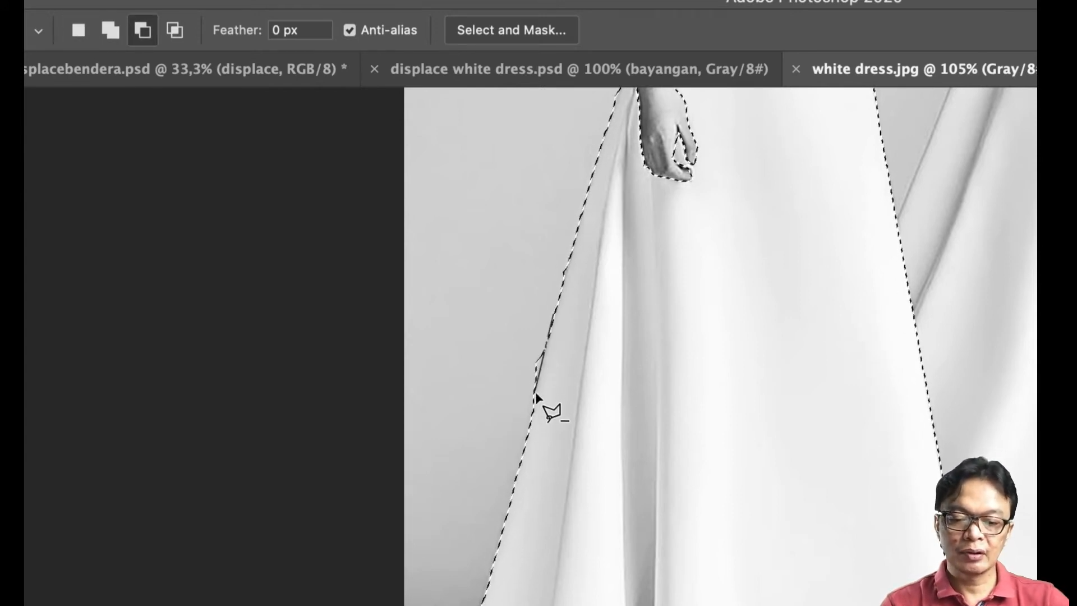
{"action": "left_click", "coordinate": [533, 406]}
{"action": "left_click", "coordinate": [489, 395]}
{"action": "double_click", "coordinate": [503, 345]}
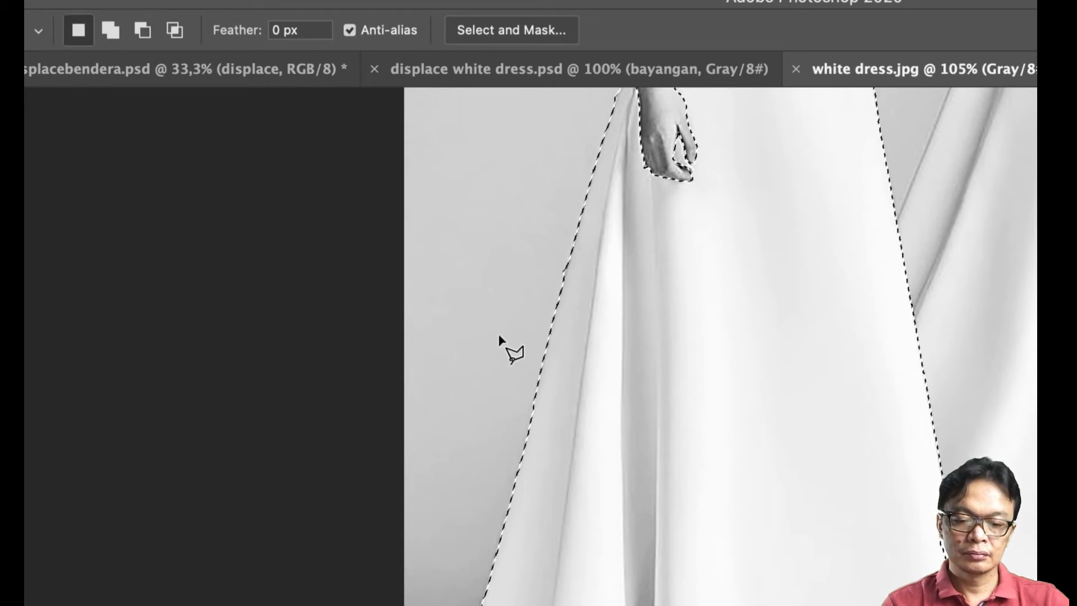
{"action": "scroll", "coordinate": [777, 394], "scroll_direction": "down", "scroll_amount": 10}
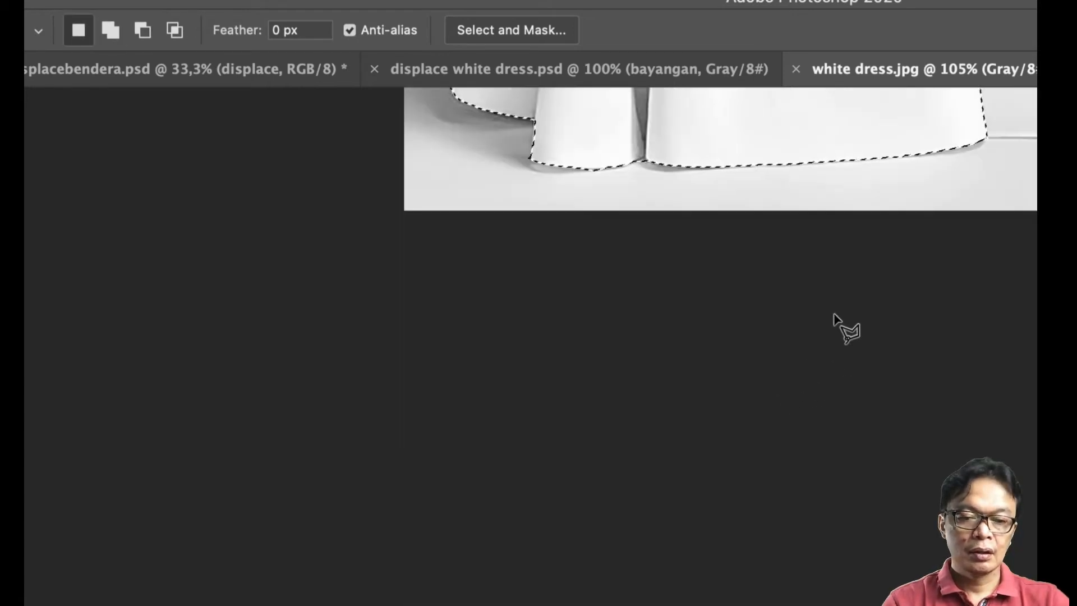
- Add the remaining missed strip along the lower part of the skirt's right edge to the selection with the Polygonal Lasso
{"action": "scroll", "coordinate": [860, 259], "scroll_direction": "up", "scroll_amount": 6}
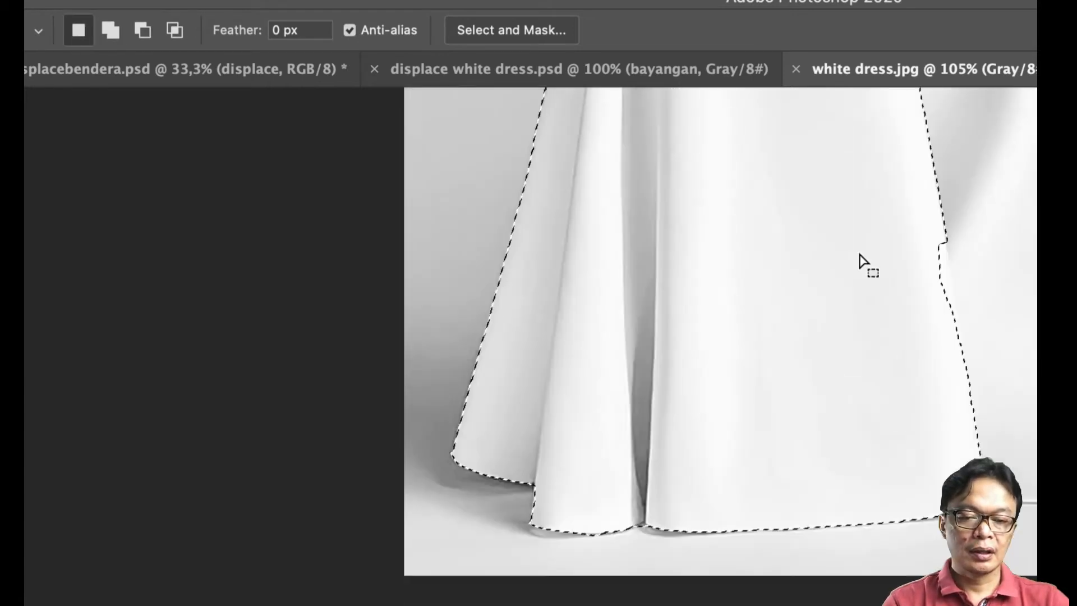
{"action": "key", "text": "shift"}
{"action": "left_click", "coordinate": [946, 230]}
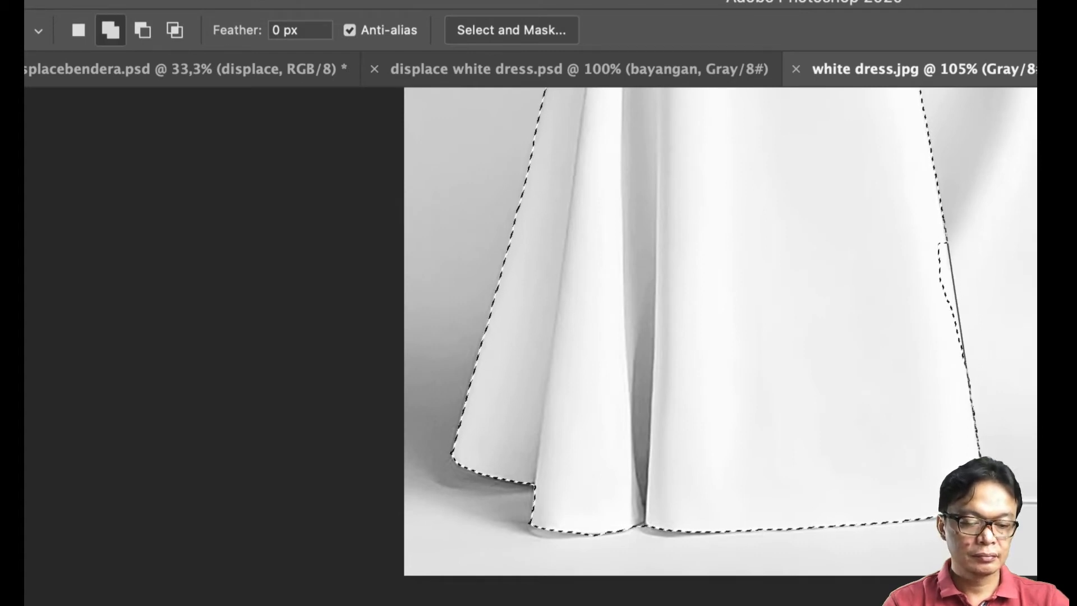
{"action": "double_click", "coordinate": [840, 316]}
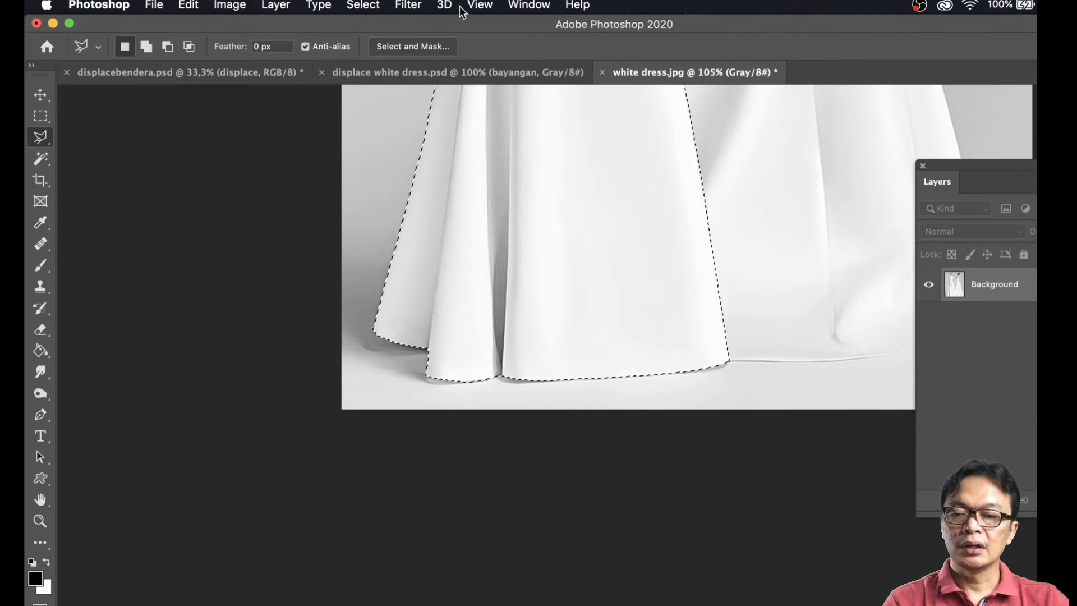
- Save the finished dress selection as a new channel named dress
{"action": "left_click", "coordinate": [479, 6]}
{"action": "mouse_move", "coordinate": [506, 66]}
{"action": "left_click", "coordinate": [511, 159]}
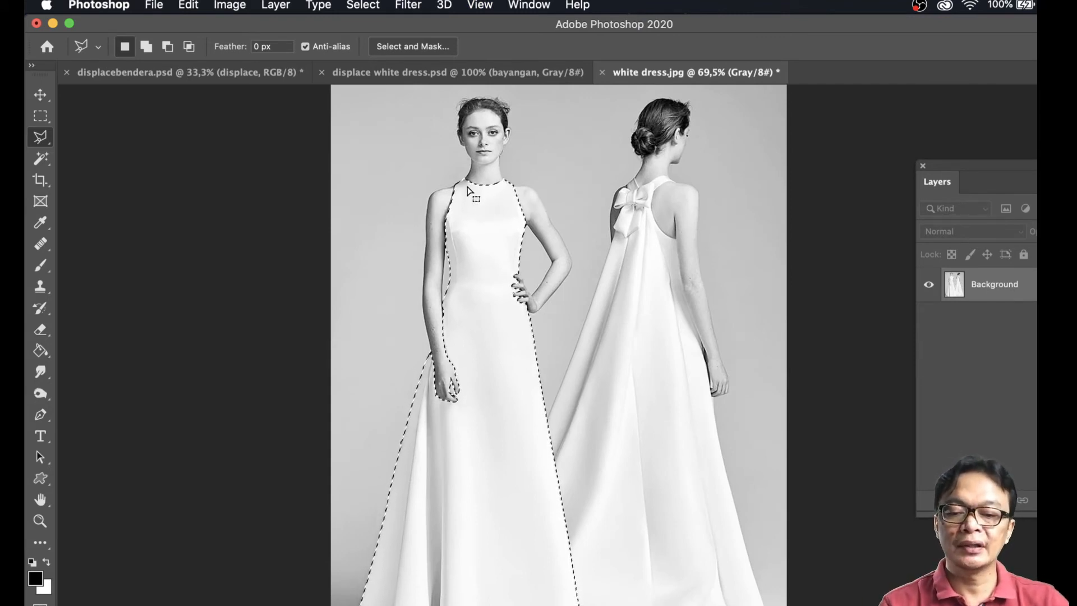
{"action": "left_click", "coordinate": [366, 6]}
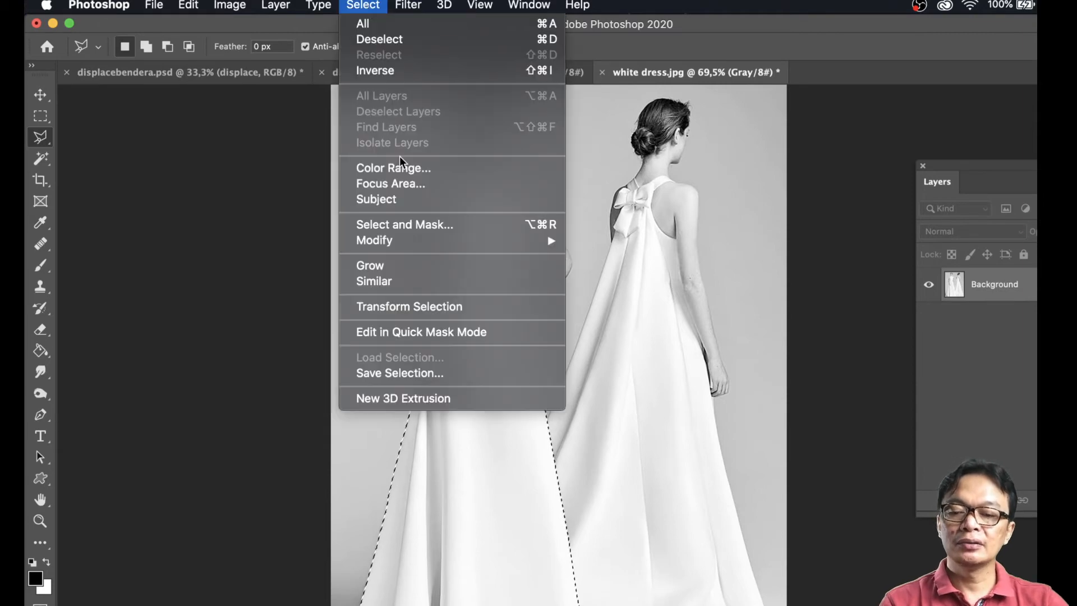
{"action": "left_click", "coordinate": [422, 375]}
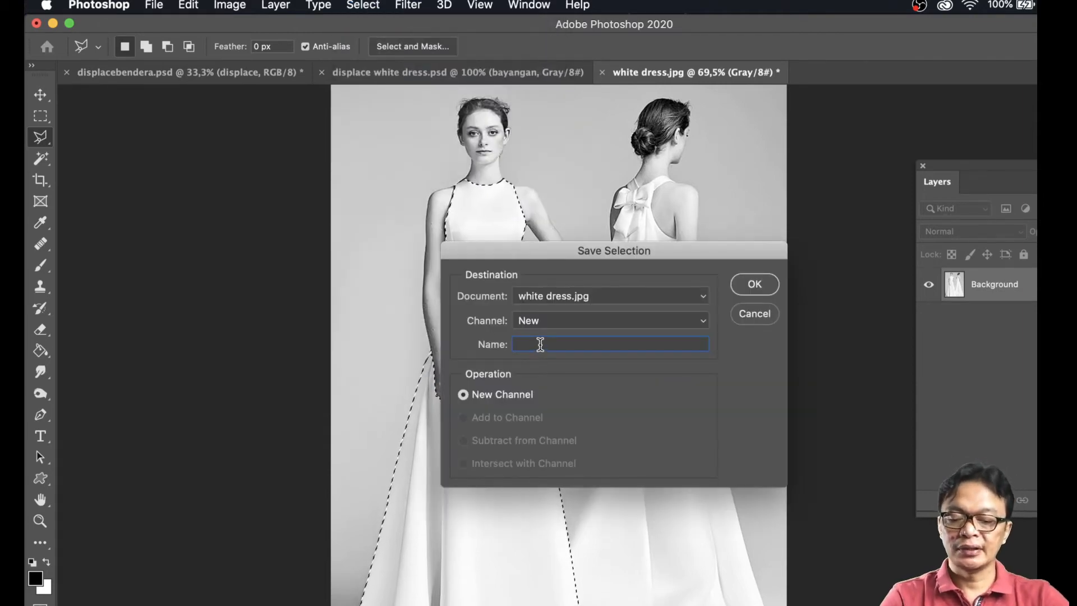
{"action": "type", "text": "dress"}
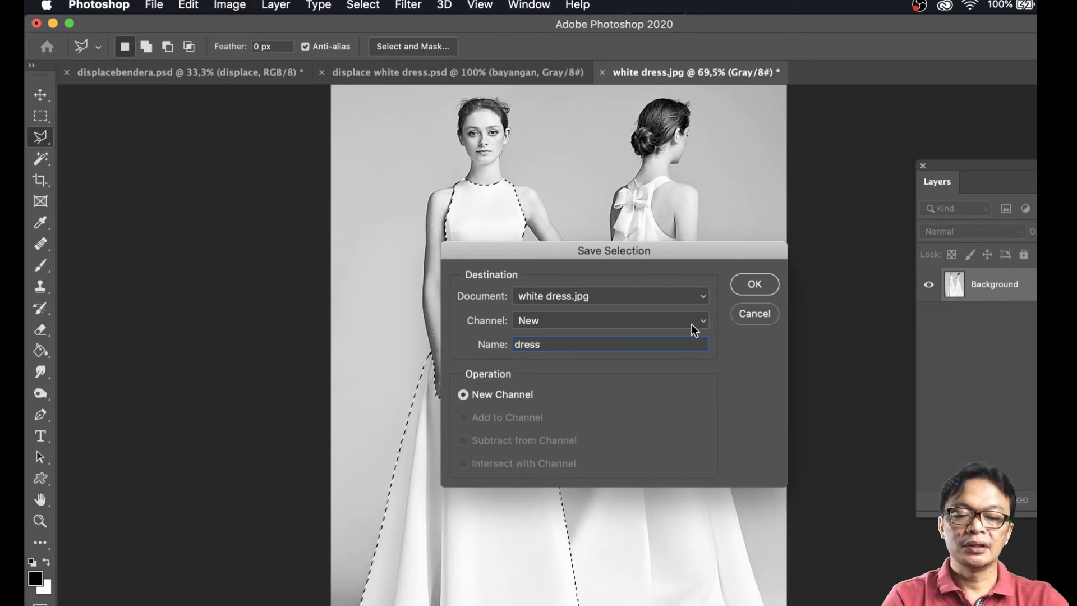
{"action": "left_click", "coordinate": [753, 291]}
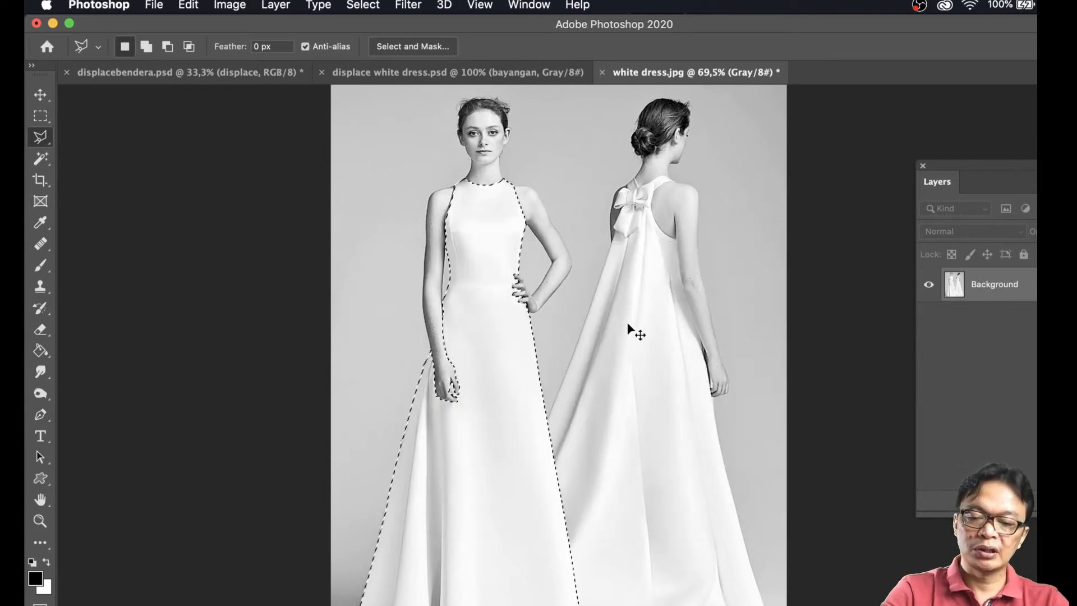
- Deselect the dress and load its selection again from the saved dress channel
{"action": "key", "text": "super+d"}
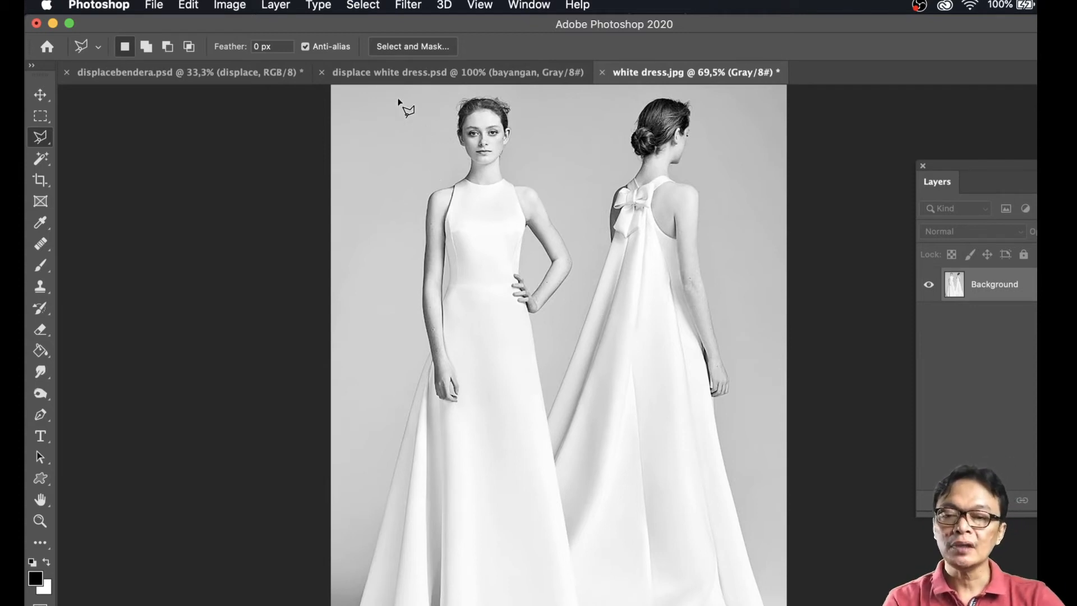
{"action": "left_click", "coordinate": [370, 5]}
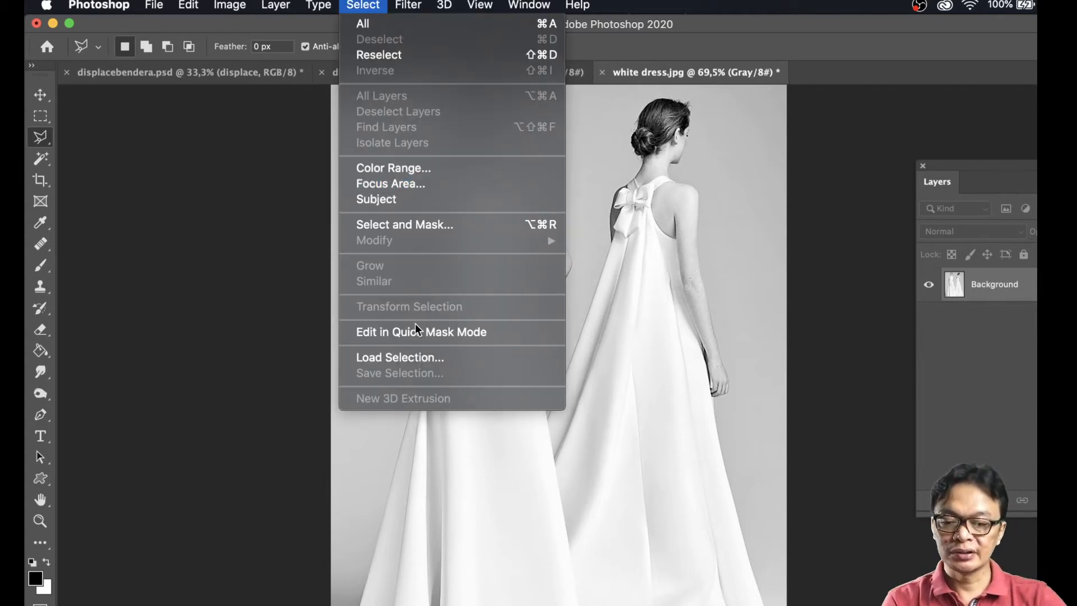
{"action": "left_click", "coordinate": [419, 356]}
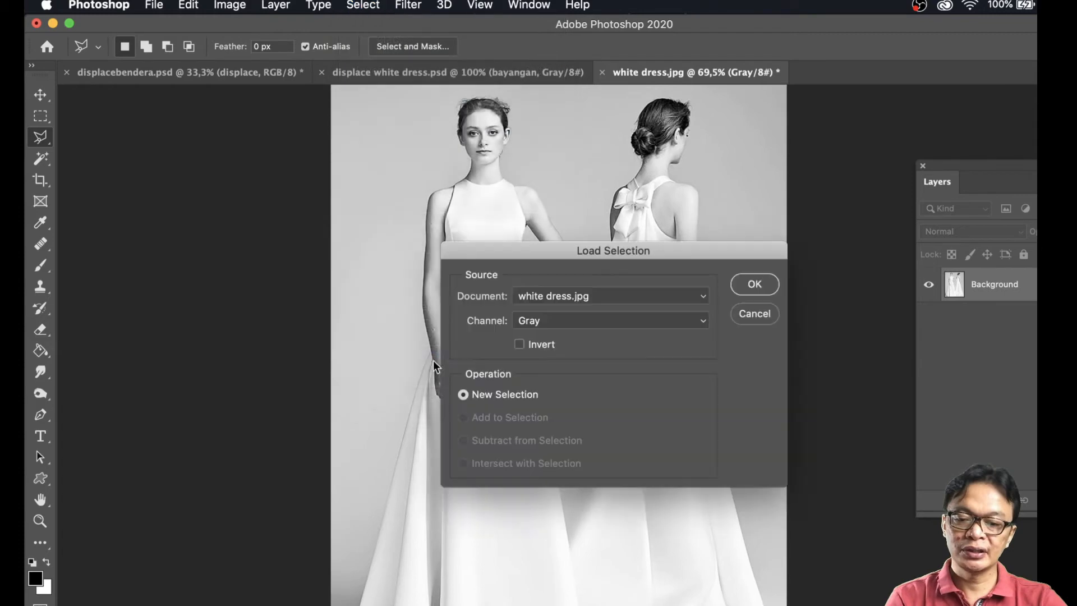
{"action": "left_click", "coordinate": [708, 324]}
{"action": "left_click", "coordinate": [661, 341]}
{"action": "left_click", "coordinate": [749, 285]}
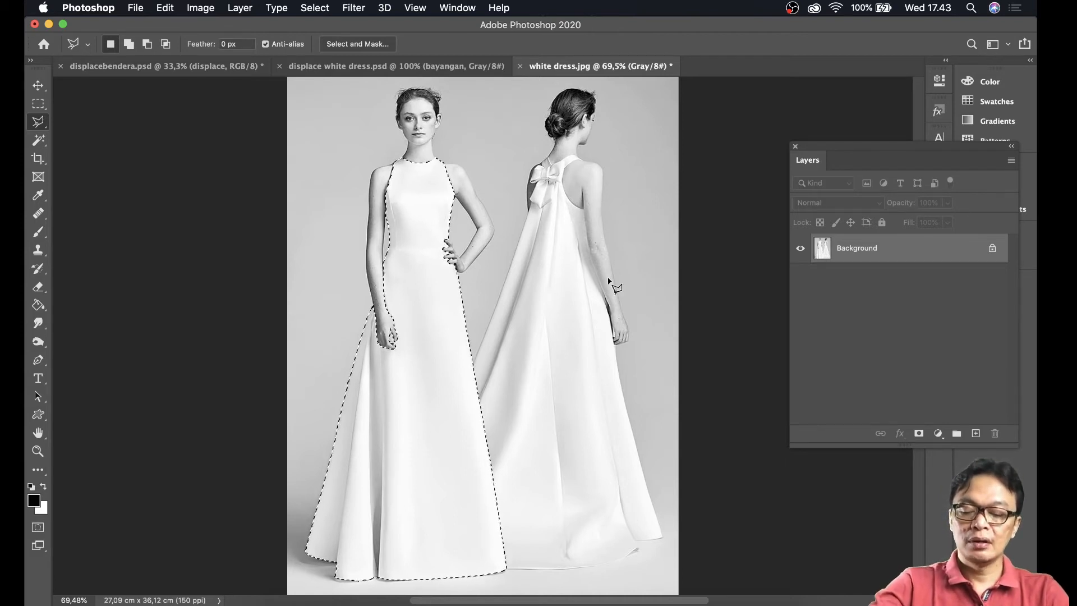
- Copy the selected dress onto a new layer named bayangan and hide the Background layer
{"action": "key", "text": "super+c"}
{"action": "key", "text": "super+v"}
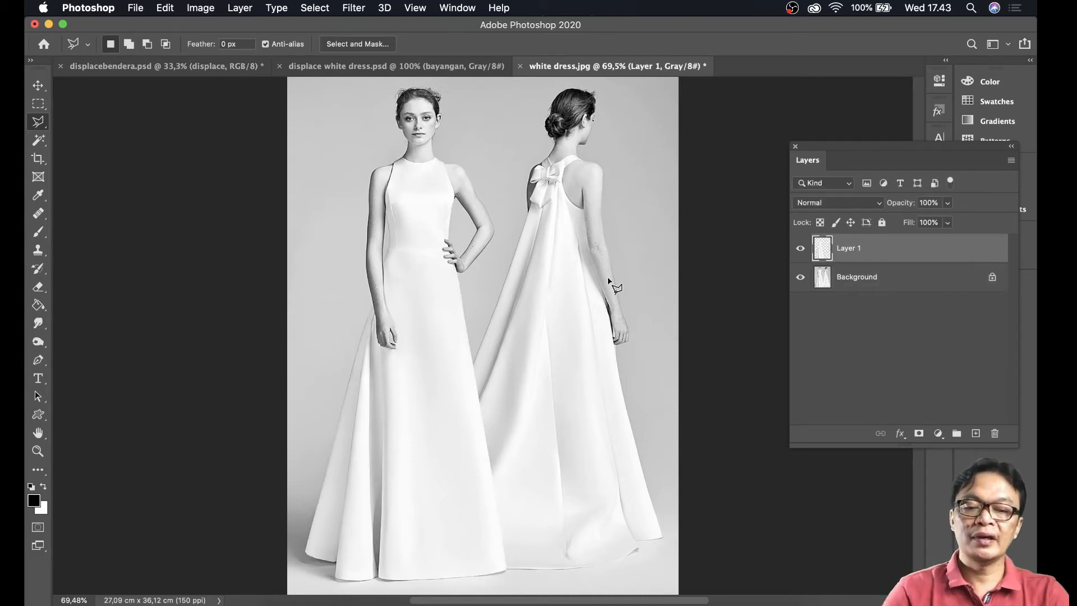
{"action": "left_click", "coordinate": [800, 277]}
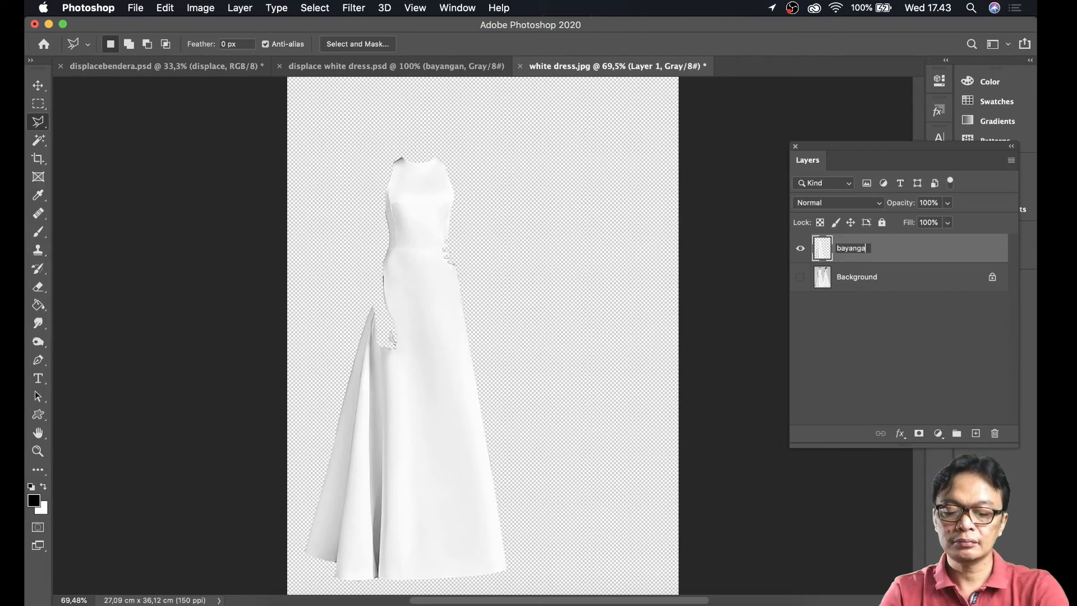
{"action": "key", "text": "Return"}
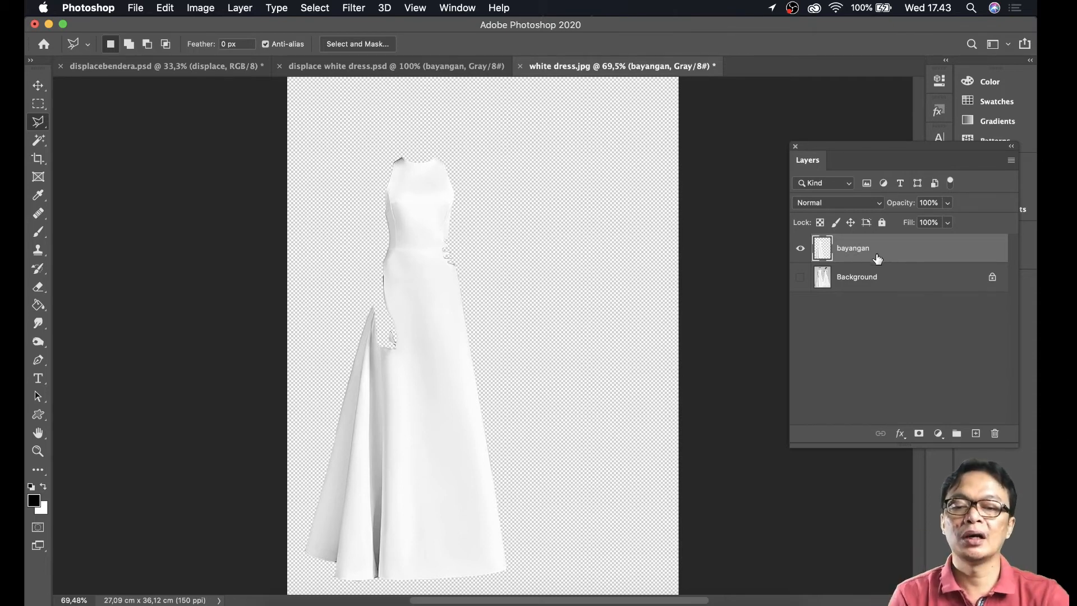
{"action": "left_click", "coordinate": [202, 8]}
{"action": "mouse_move", "coordinate": [214, 49]}
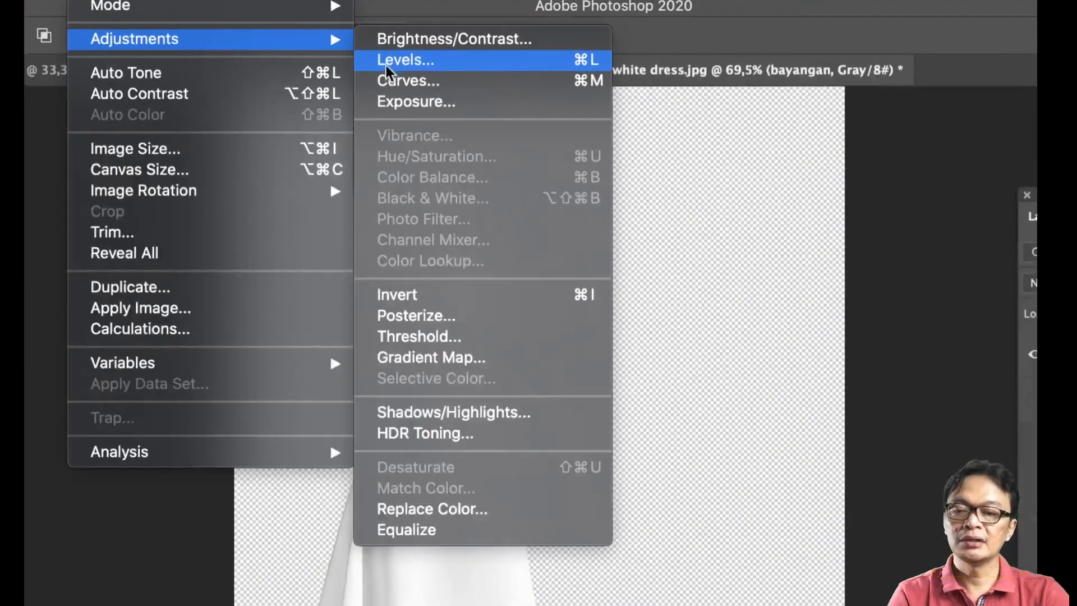
{"action": "left_click", "coordinate": [387, 59]}
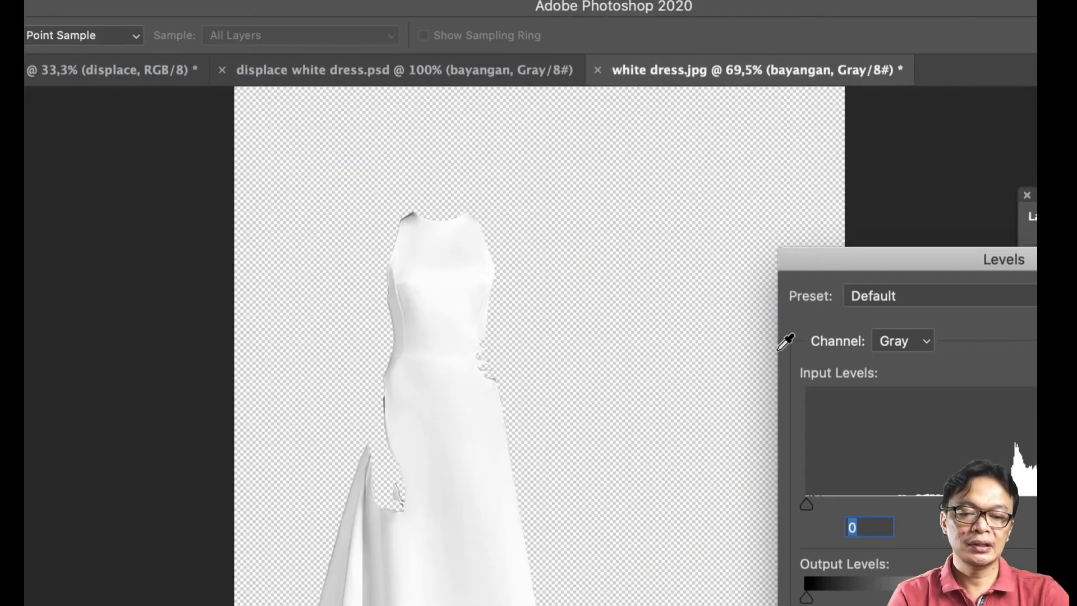
{"action": "left_click_drag", "start_coordinate": [858, 263], "coordinate": [646, 193]}
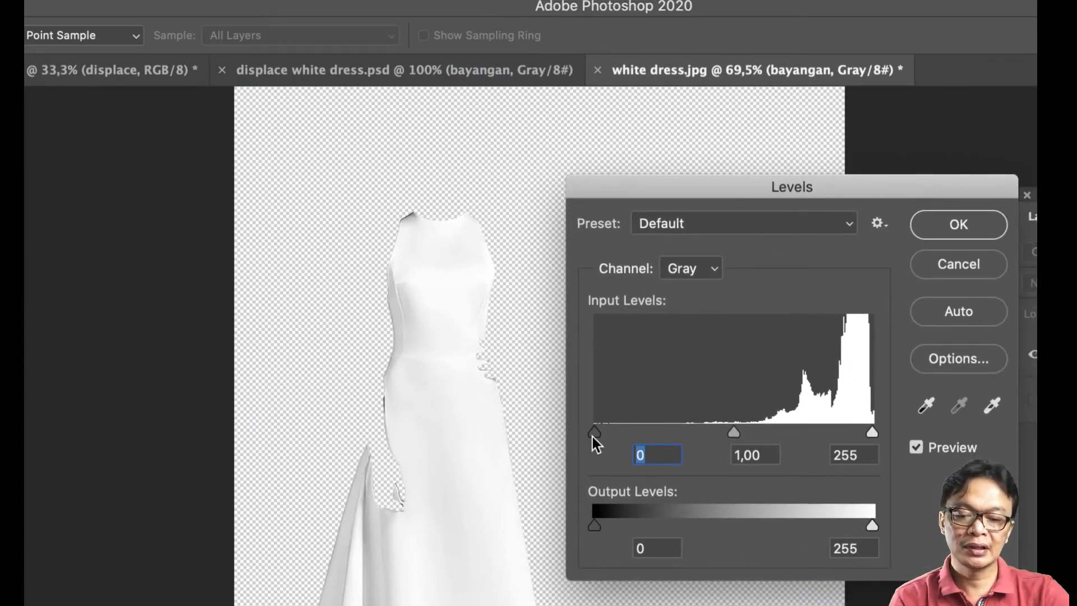
{"action": "left_click_drag", "start_coordinate": [594, 433], "coordinate": [648, 434]}
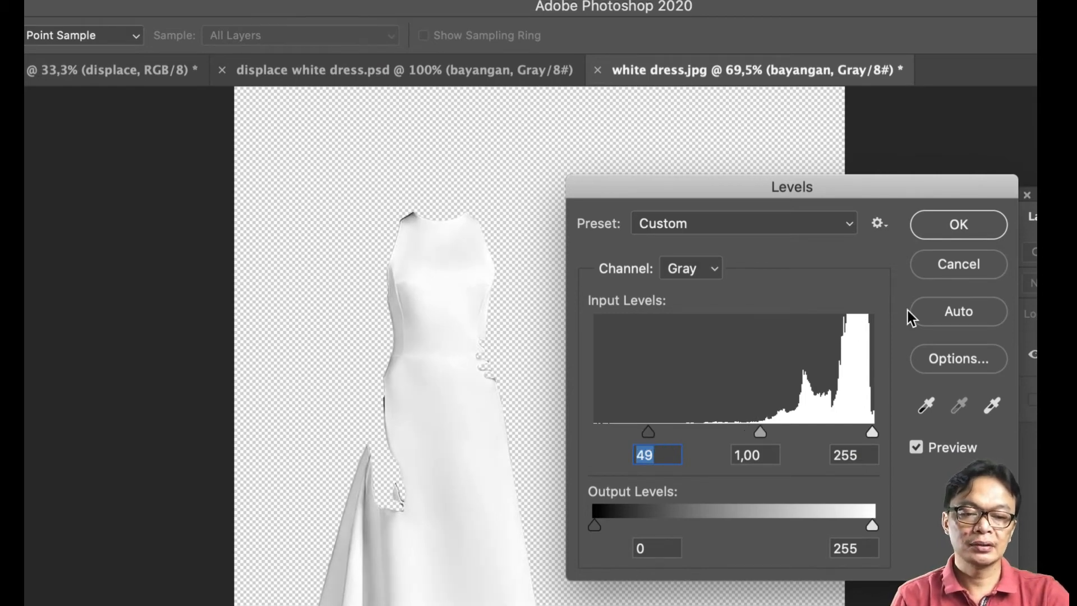
{"action": "left_click", "coordinate": [940, 265]}
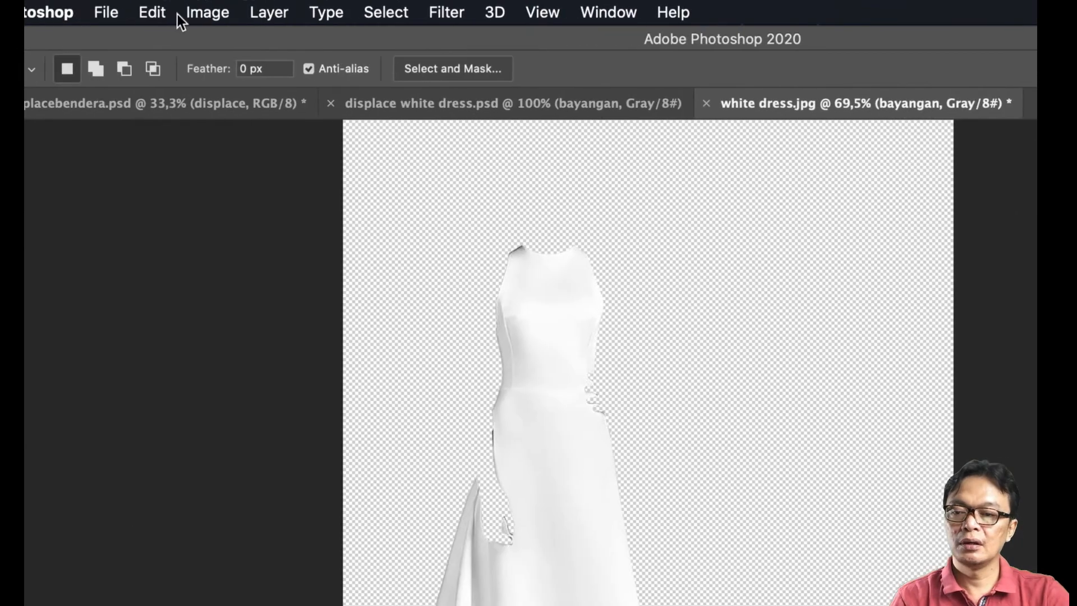
- Darken the shadows of the bayangan layer with Levels, setting the black input level to 114
{"action": "left_click", "coordinate": [204, 12]}
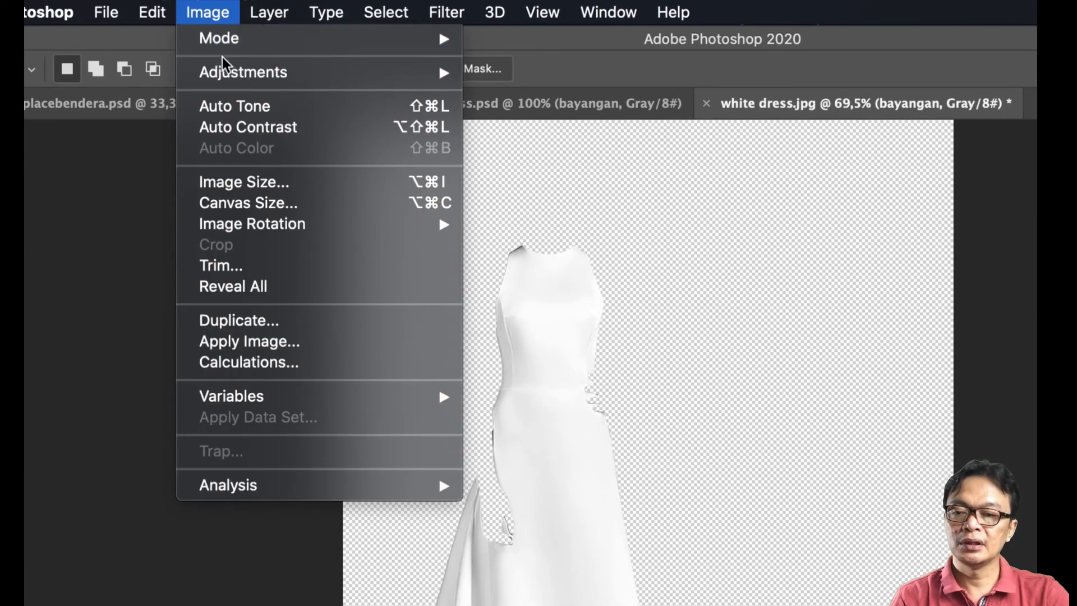
{"action": "mouse_move", "coordinate": [343, 72]}
{"action": "left_click", "coordinate": [505, 93]}
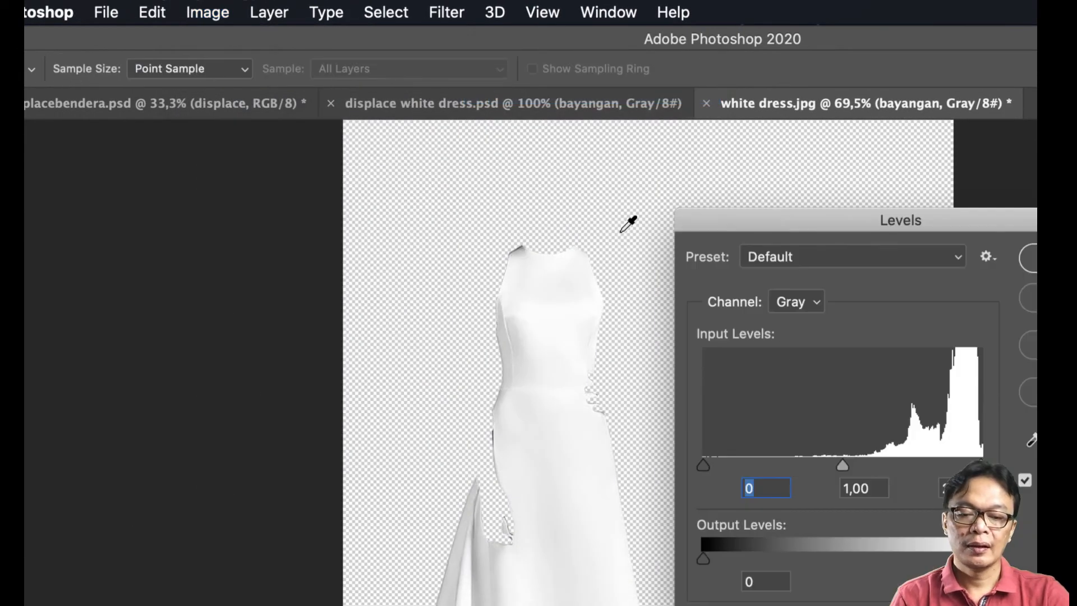
{"action": "left_click_drag", "start_coordinate": [706, 465], "coordinate": [816, 466]}
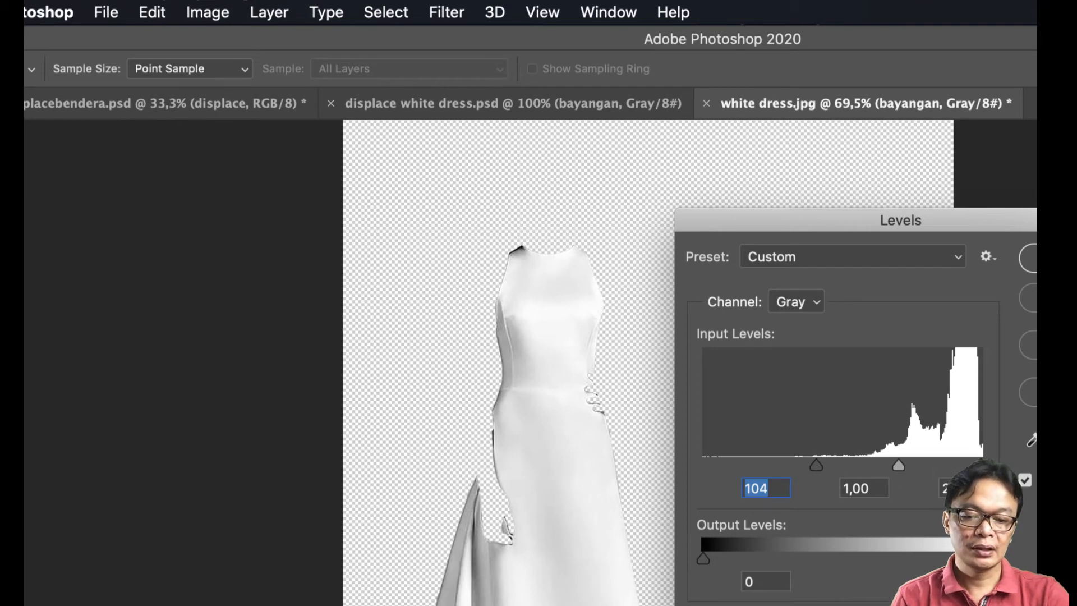
{"action": "mouse_move", "coordinate": [982, 465]}
{"action": "left_mouse_down"}
{"action": "mouse_move", "coordinate": [966, 465]}
{"action": "mouse_move", "coordinate": [976, 465]}
{"action": "left_mouse_up"}
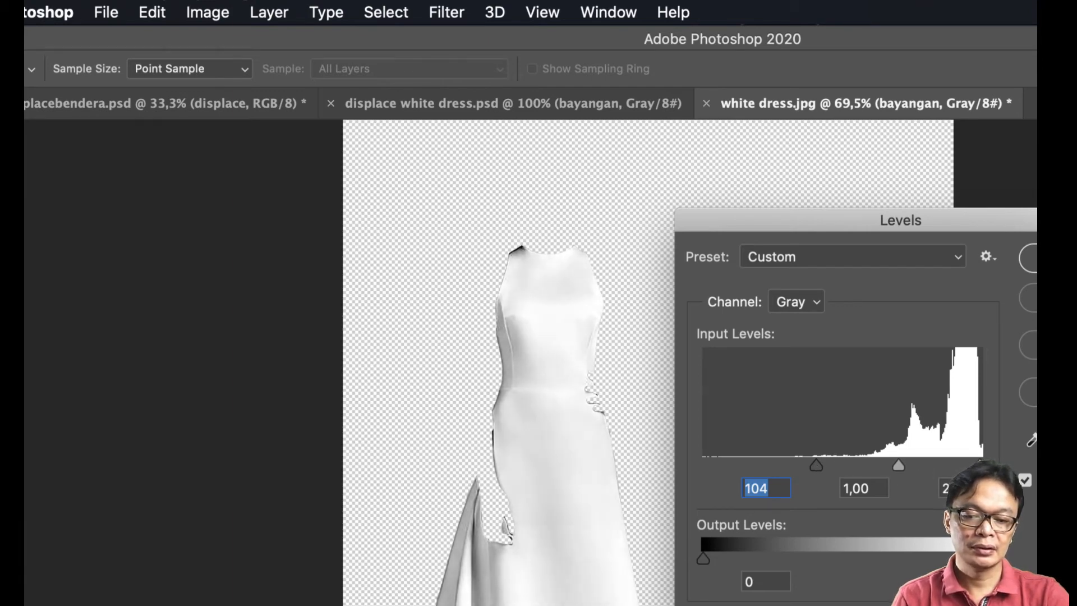
{"action": "left_click", "coordinate": [827, 466]}
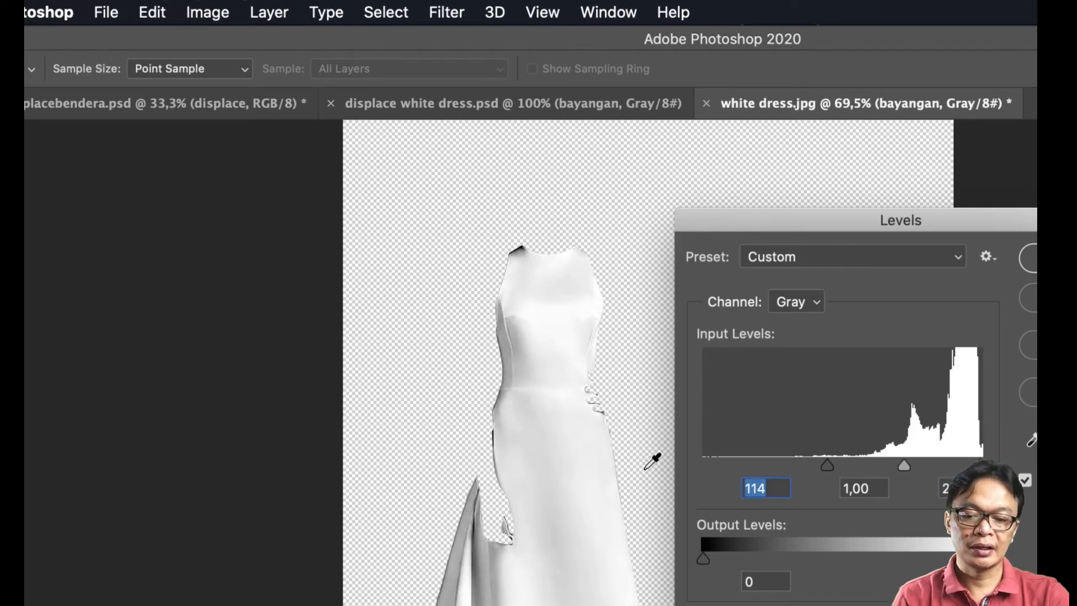
{"action": "scroll", "coordinate": [651, 458], "scroll_direction": "down", "scroll_amount": 10}
{"action": "scroll", "coordinate": [650, 458], "scroll_direction": "up", "scroll_amount": 10}
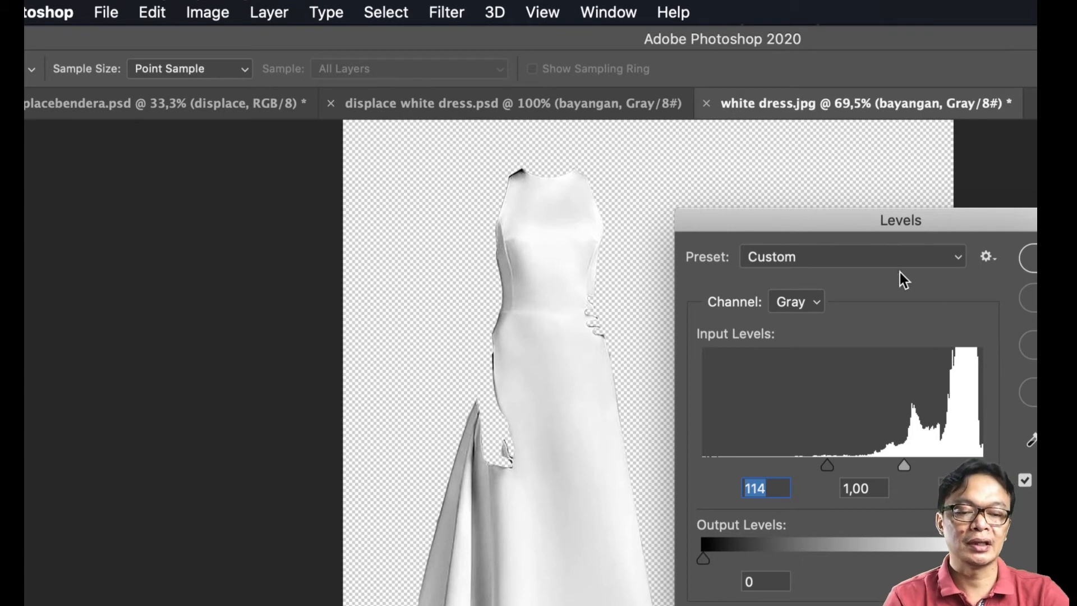
{"action": "left_click_drag", "start_coordinate": [834, 220], "coordinate": [683, 233]}
{"action": "left_click", "coordinate": [931, 273]}
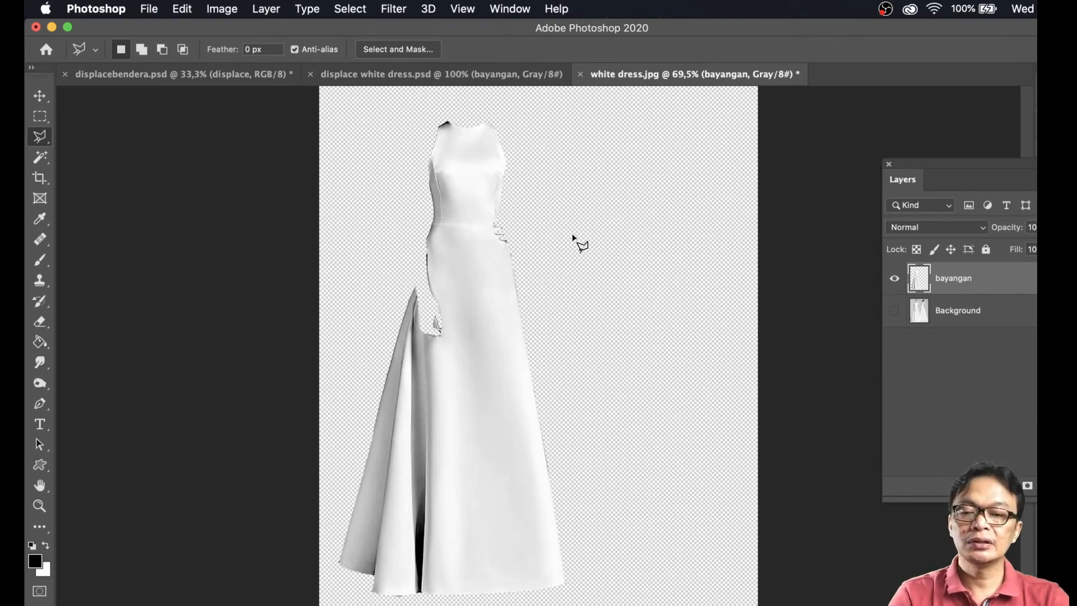
- Load the saved dress channel as a selection and crop the image to it
{"action": "left_click", "coordinate": [350, 9]}
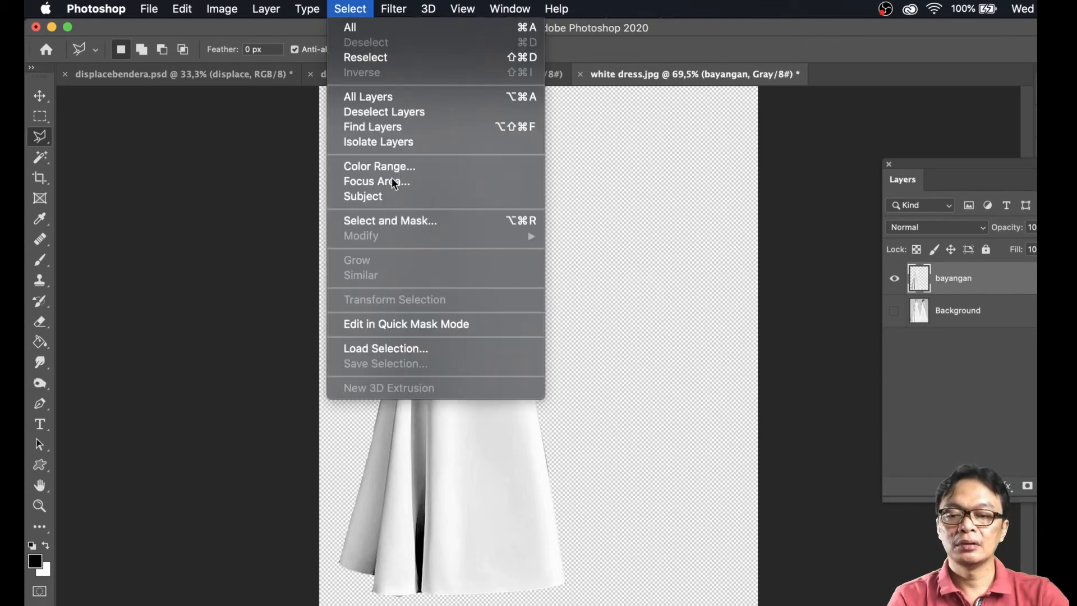
{"action": "left_click", "coordinate": [401, 349]}
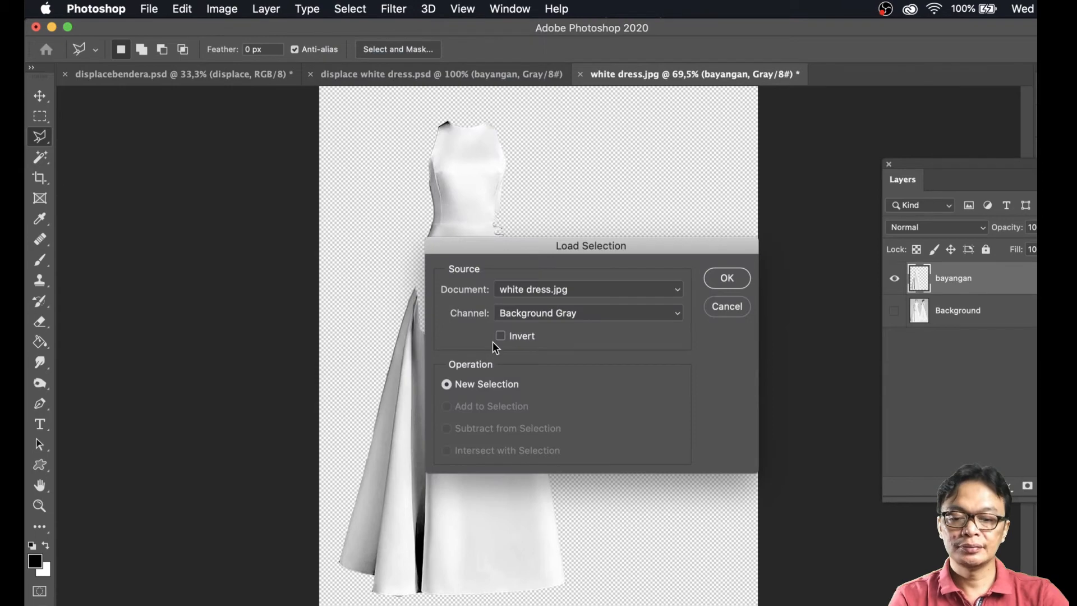
{"action": "left_click", "coordinate": [677, 320]}
{"action": "left_click", "coordinate": [655, 349]}
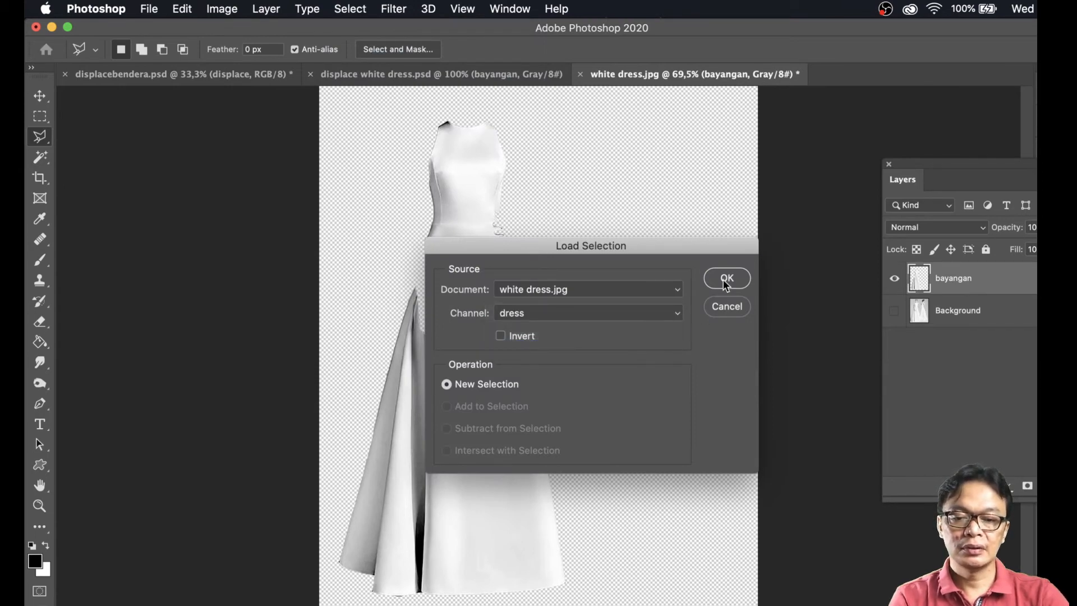
{"action": "left_click", "coordinate": [726, 278]}
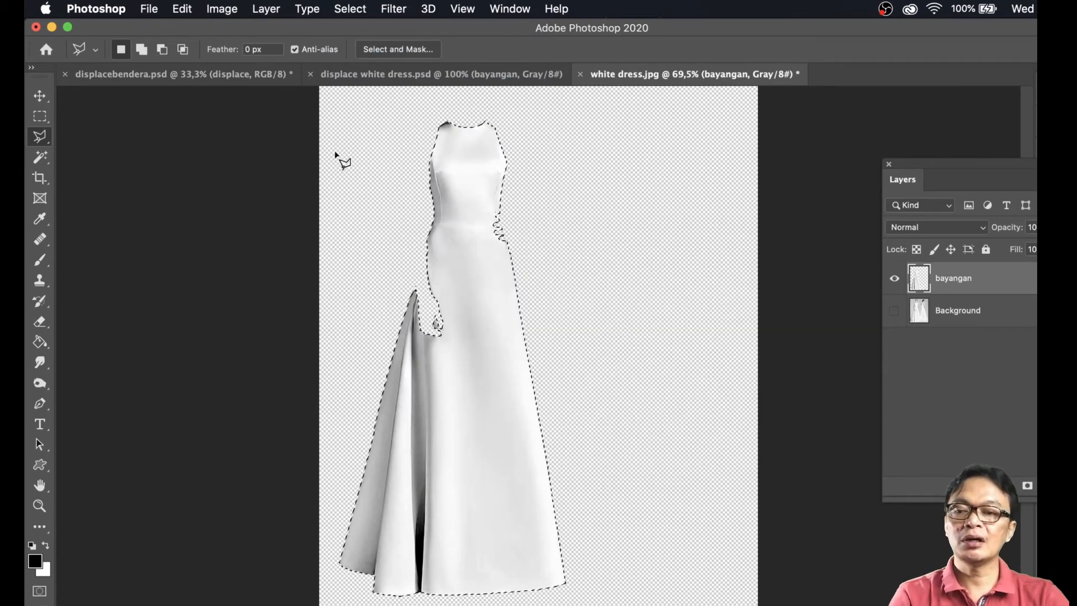
{"action": "left_click", "coordinate": [222, 8]}
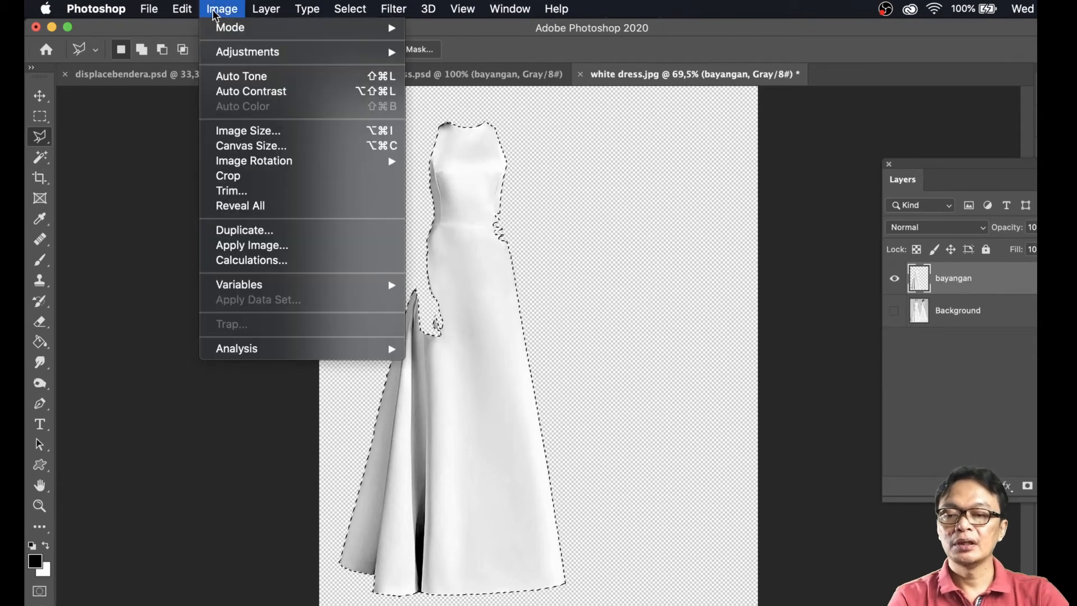
{"action": "left_click", "coordinate": [252, 179]}
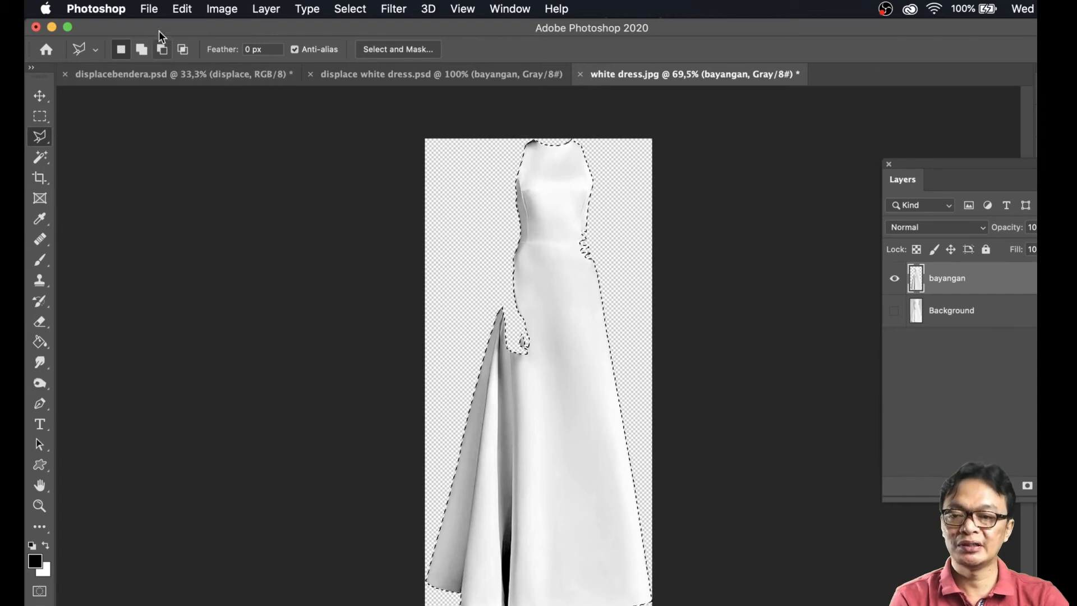
- Save the cropped dress document on the Desktop as displace dress in Photoshop format with Maximize Compatibility on
{"action": "left_click", "coordinate": [149, 9]}
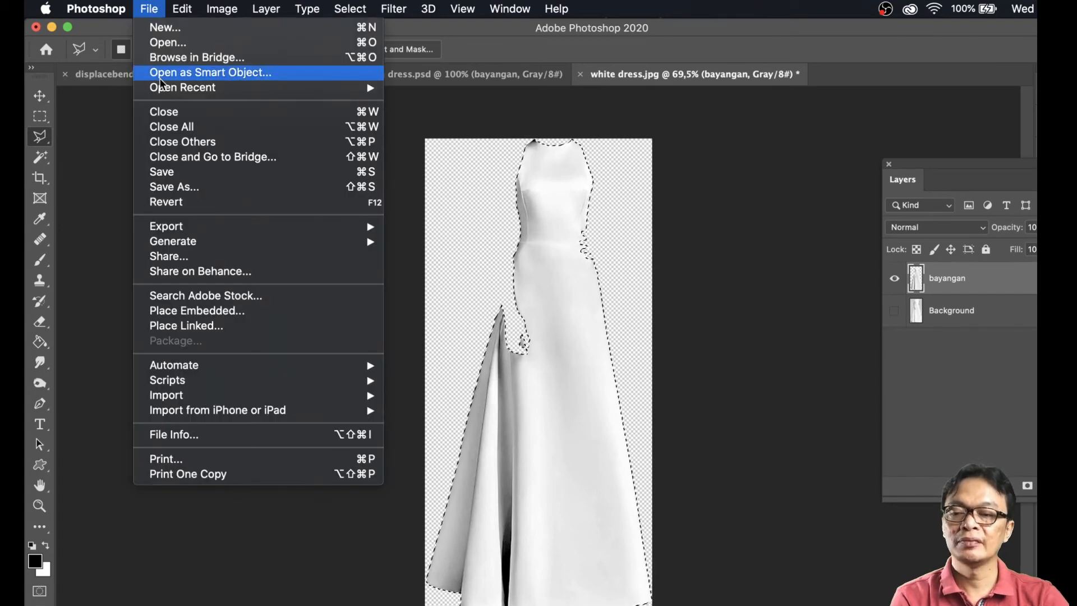
{"action": "left_click", "coordinate": [178, 188]}
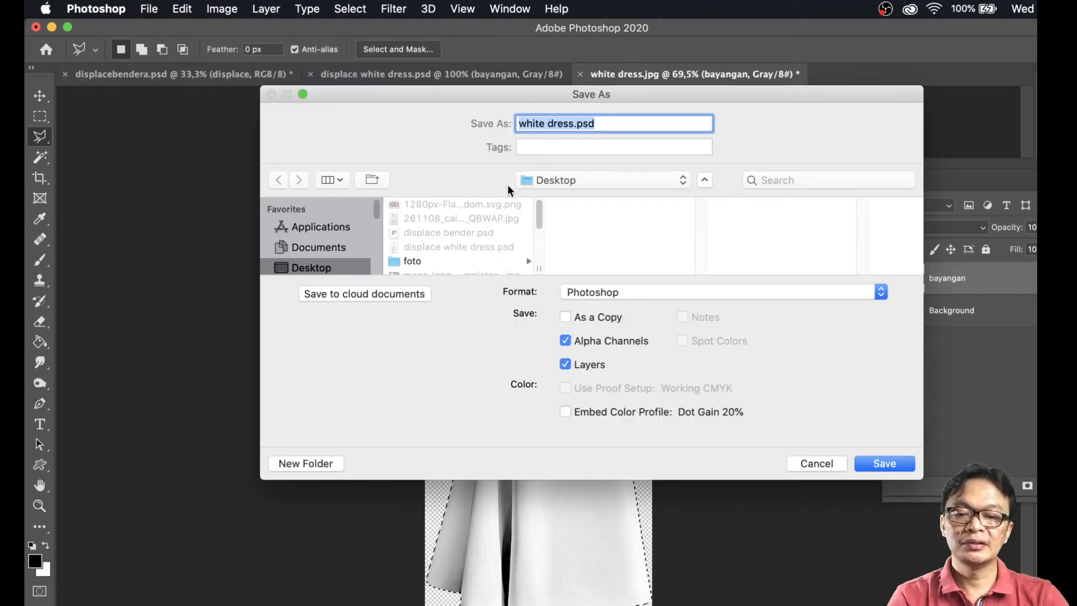
{"action": "type", "text": "disp"}
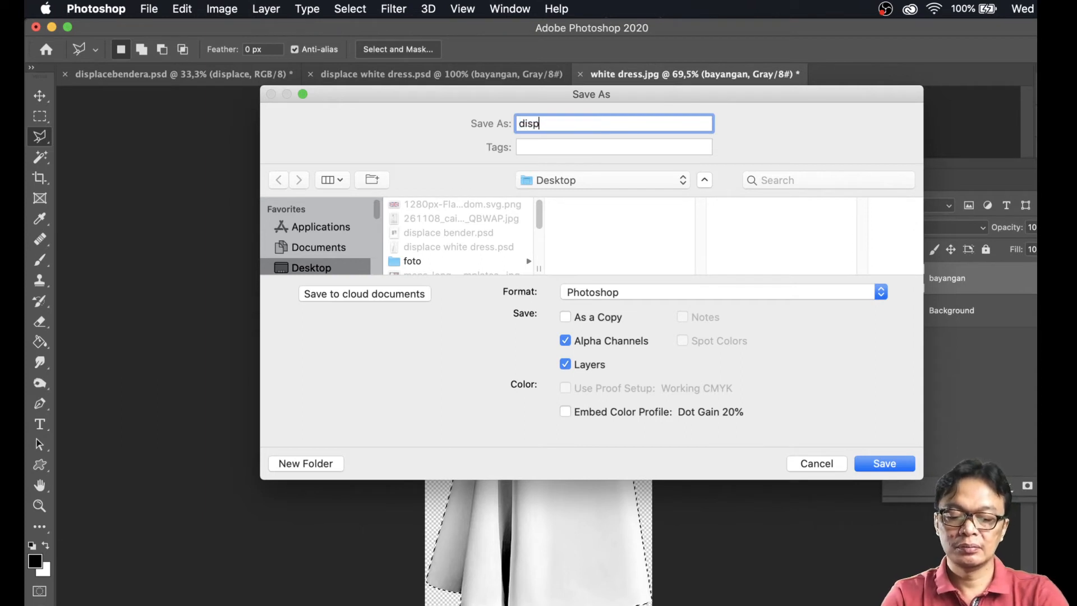
{"action": "type", "text": "lace "}
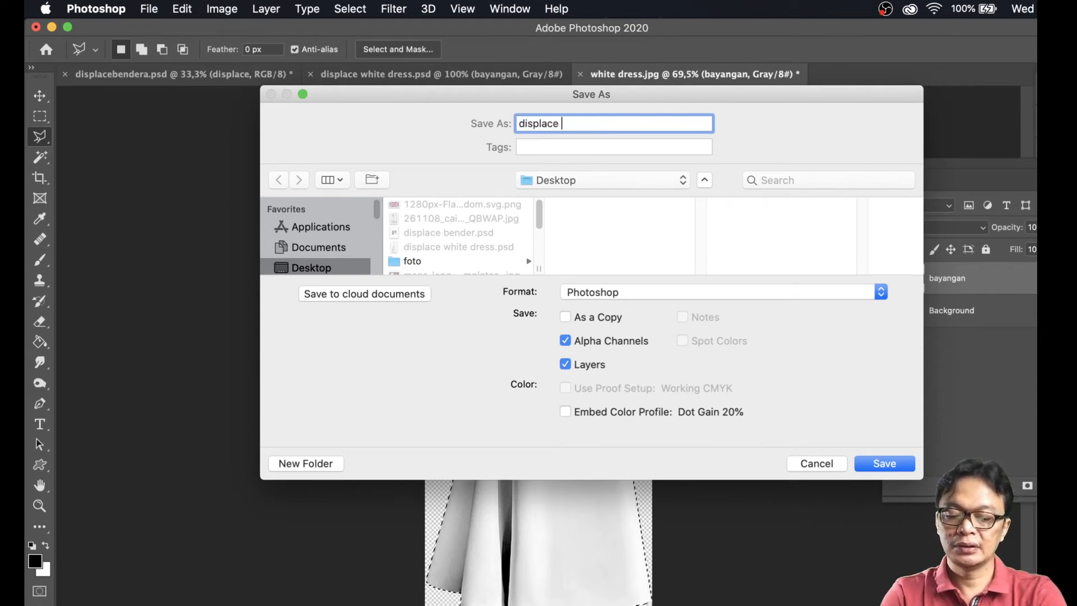
{"action": "type", "text": "dress"}
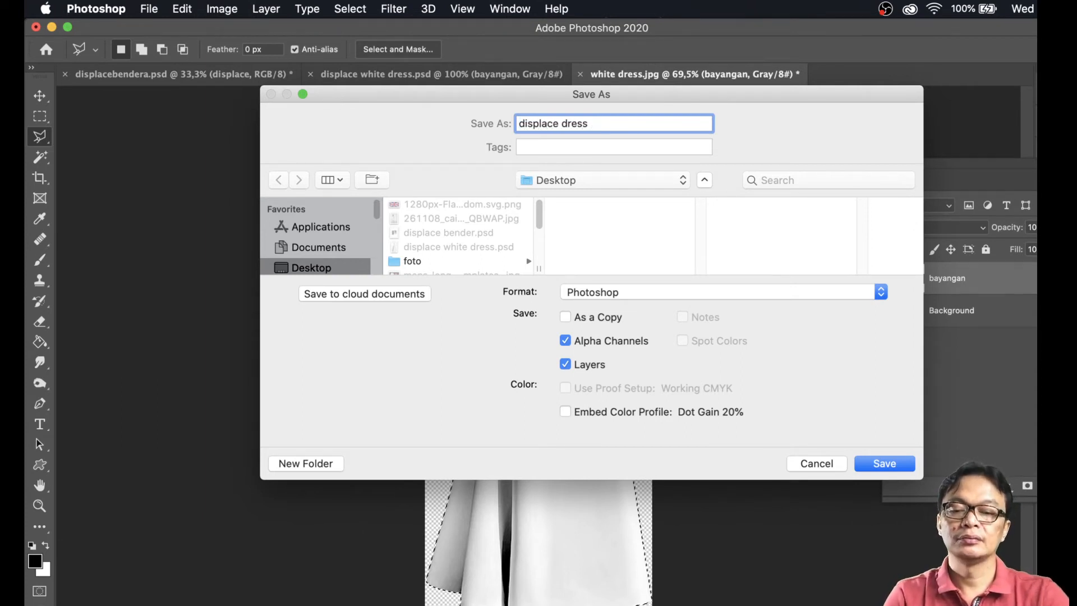
{"action": "left_click", "coordinate": [884, 463]}
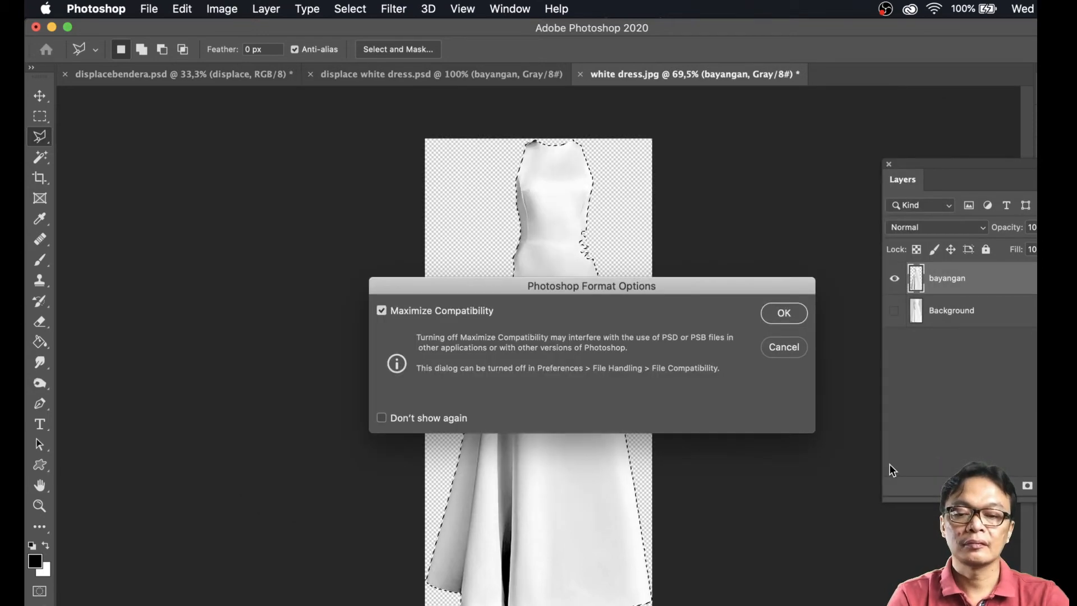
{"action": "left_click", "coordinate": [772, 312]}
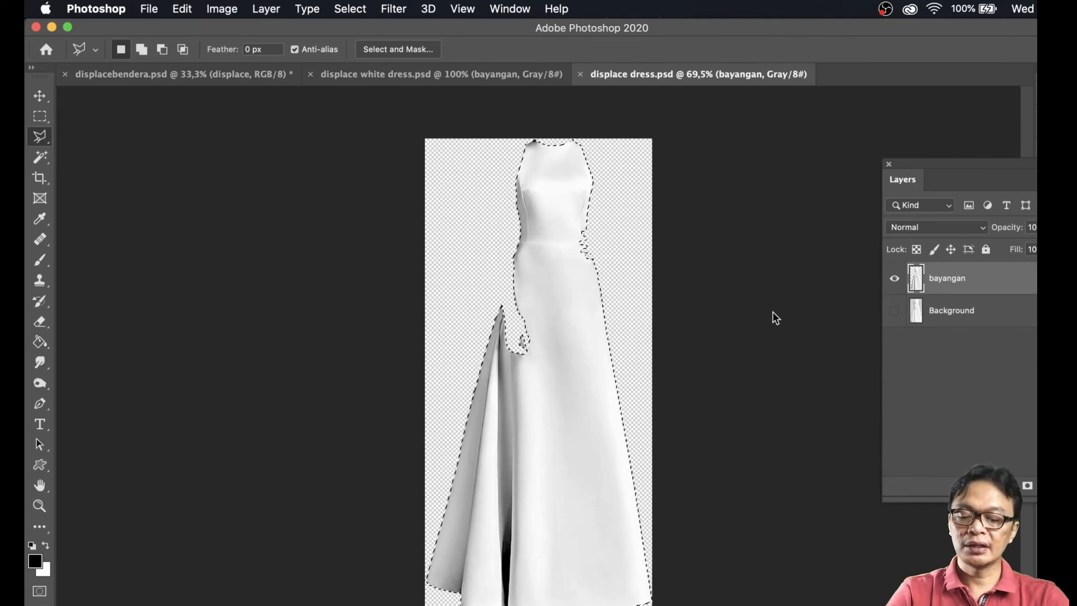
- Undo the crop, and show the Background layer in place of the bayangan layer
{"action": "key", "text": "super+z"}
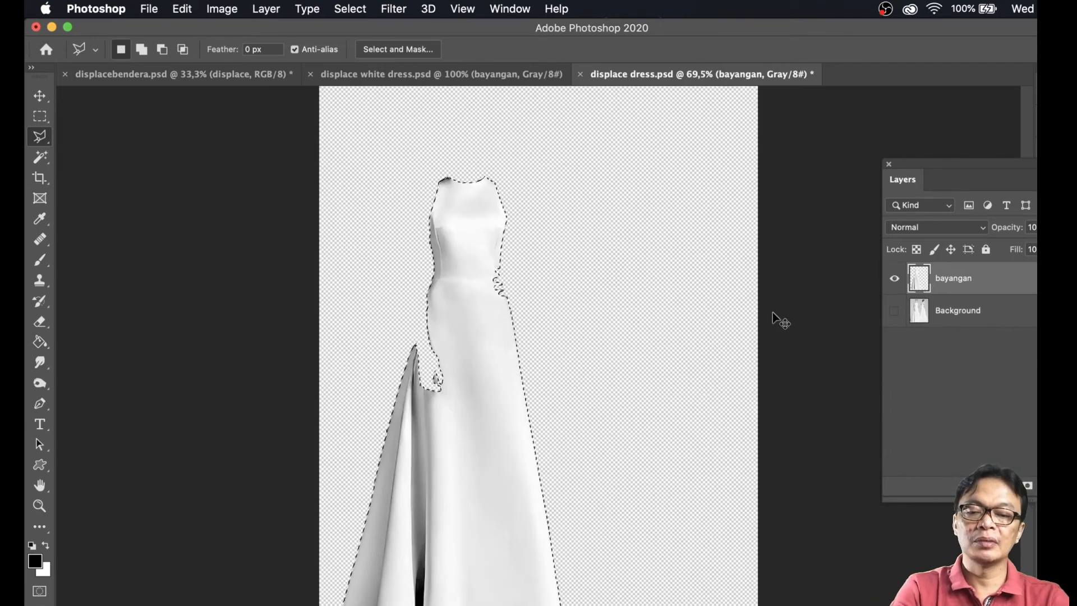
{"action": "scroll", "coordinate": [692, 337], "scroll_direction": "down", "scroll_amount": 3}
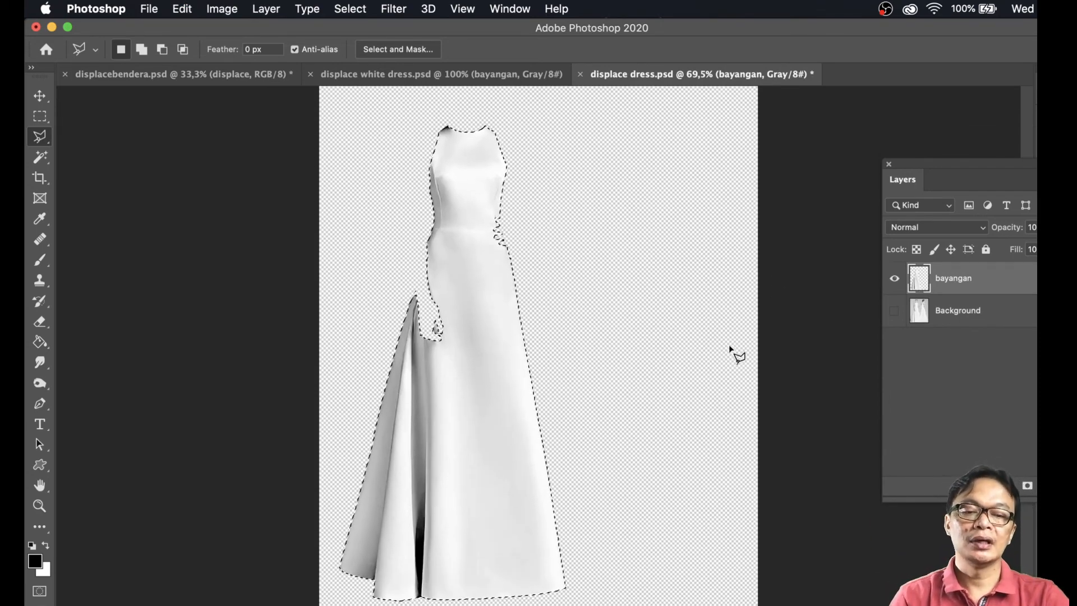
{"action": "left_click", "coordinate": [894, 310]}
{"action": "left_click", "coordinate": [895, 280]}
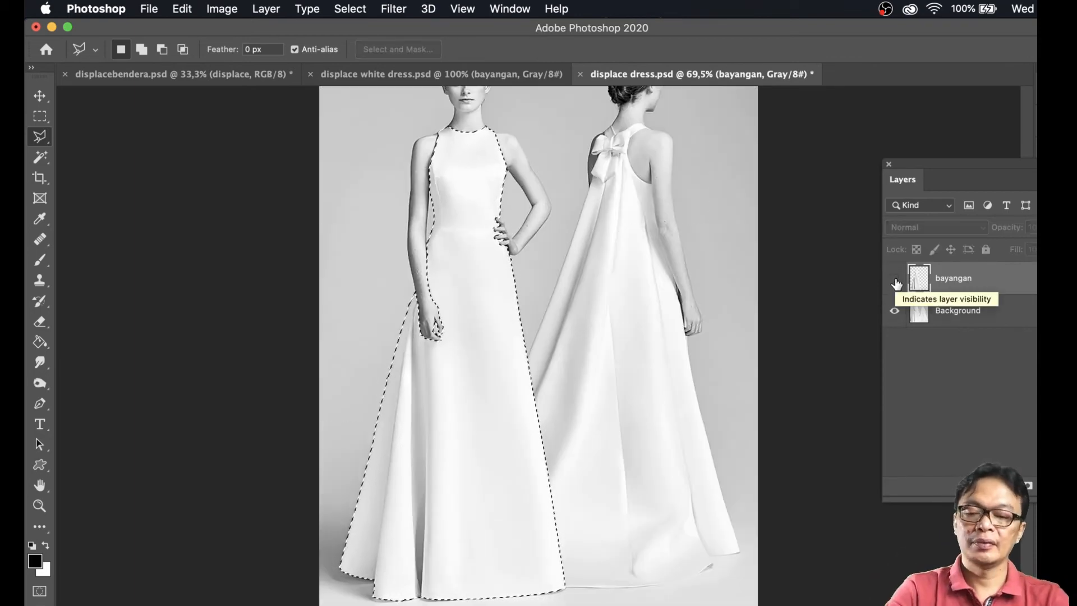
- Clear the dress selection and add a new empty layer above the bayangan layer
{"action": "key", "text": "super+d"}
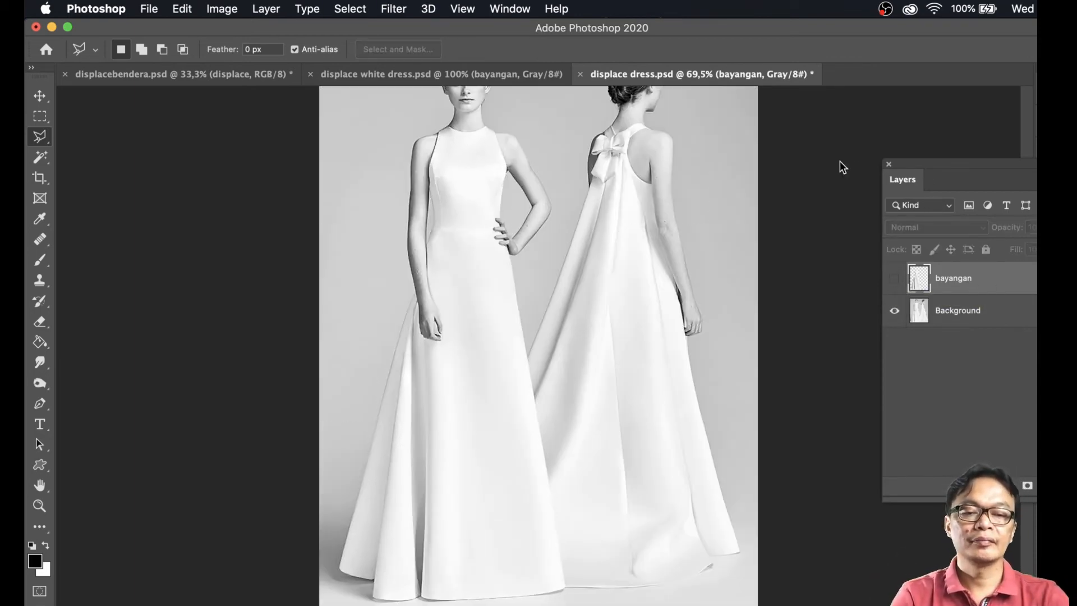
{"action": "left_click_drag", "start_coordinate": [930, 161], "coordinate": [785, 147]}
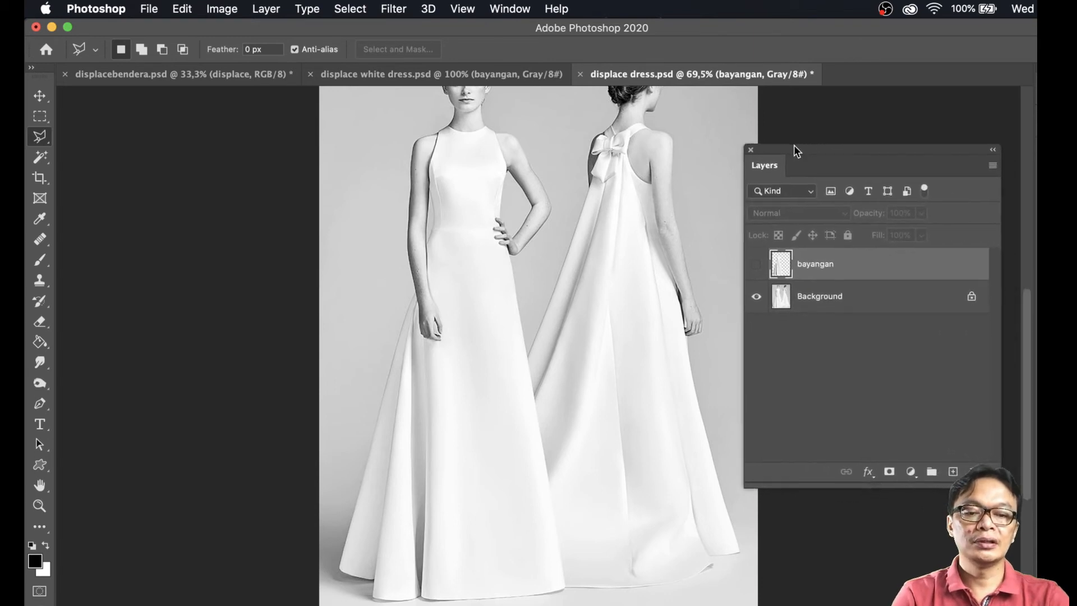
{"action": "left_click", "coordinate": [944, 471]}
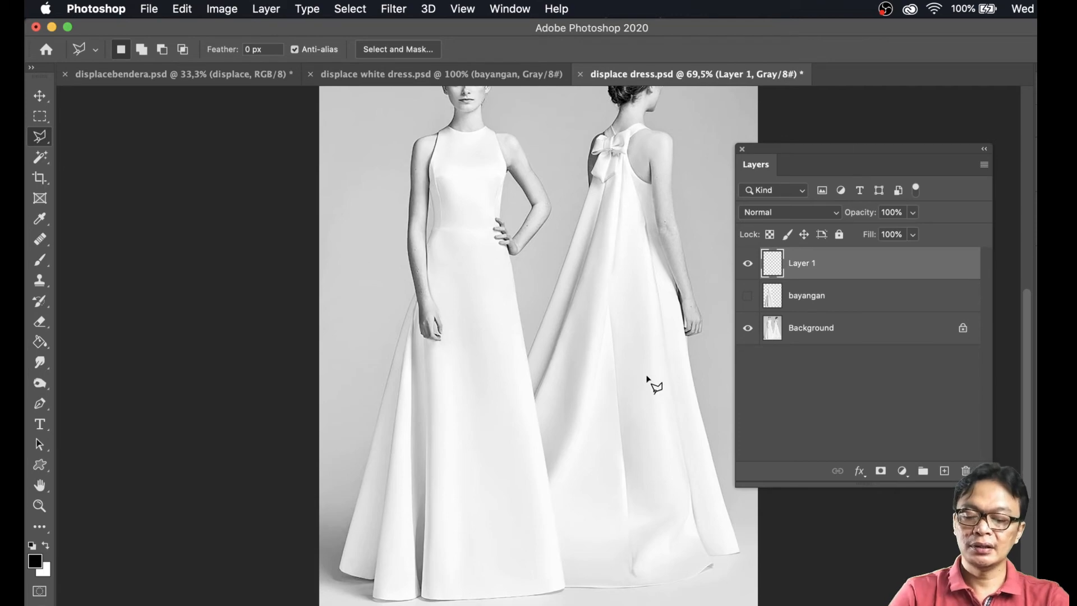
- Fill a rectangular area covering the front-facing model's whole dress with the black-and-white spiral line pattern on the new layer, and deselect it
{"action": "left_click", "coordinate": [39, 506]}
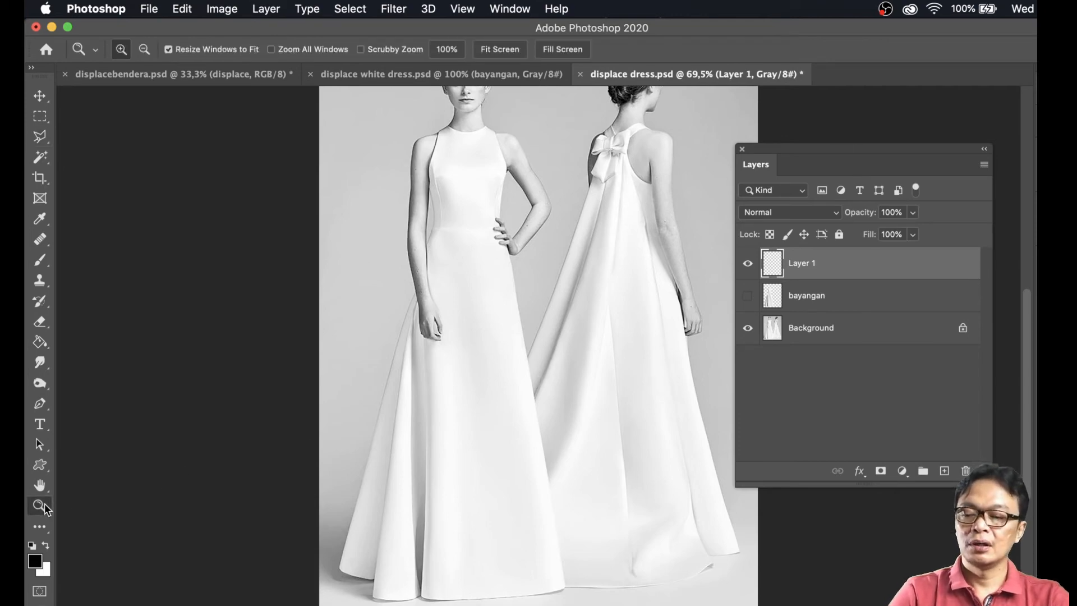
{"action": "left_click", "coordinate": [303, 415], "text": "alt"}
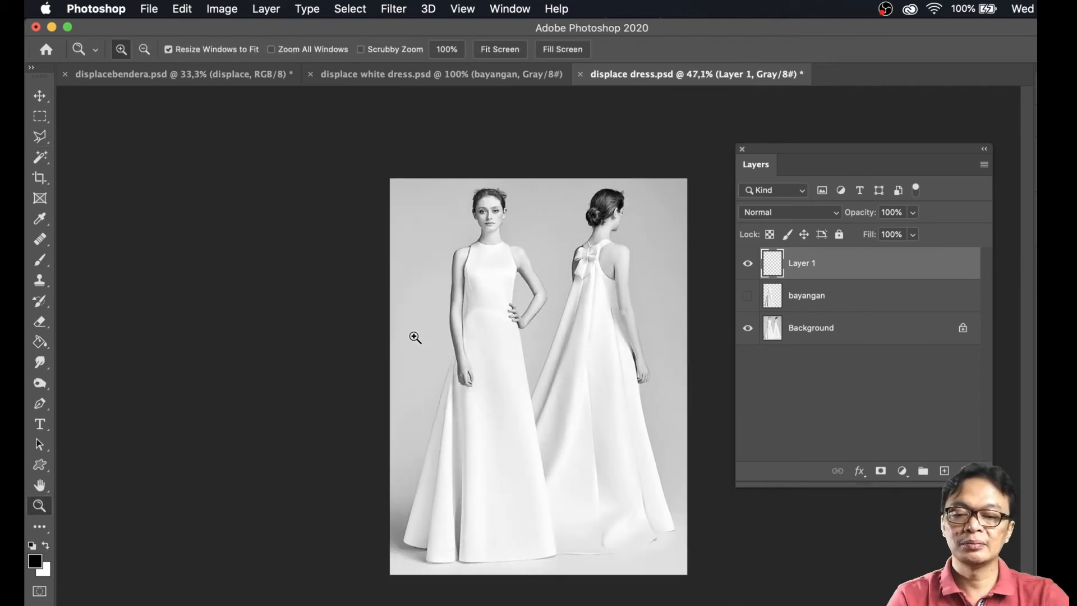
{"action": "left_click", "coordinate": [40, 119]}
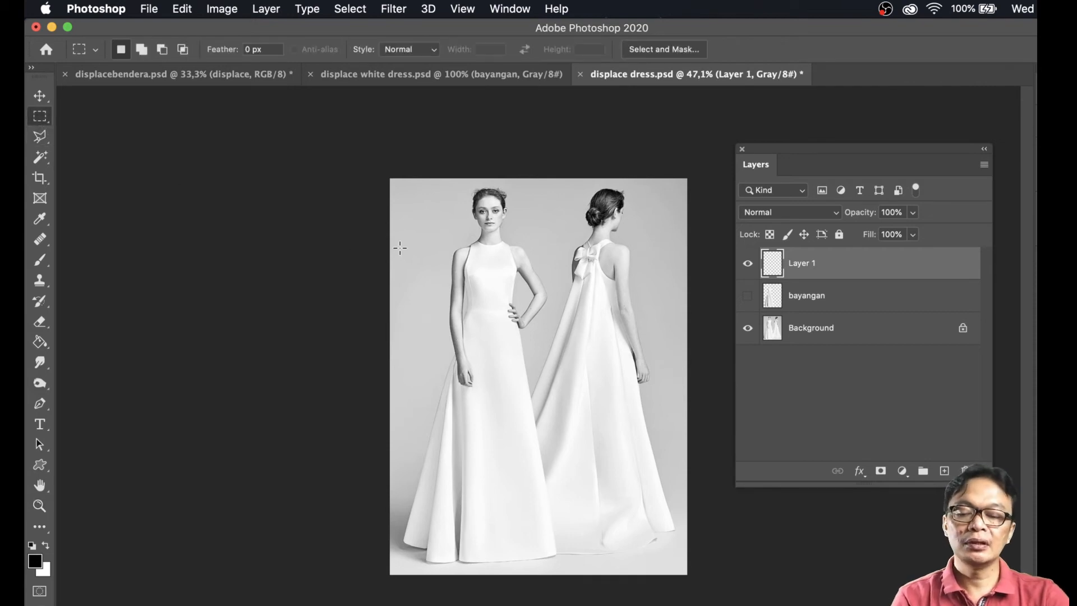
{"action": "left_click_drag", "start_coordinate": [397, 221], "coordinate": [586, 567]}
{"action": "left_click", "coordinate": [182, 9]}
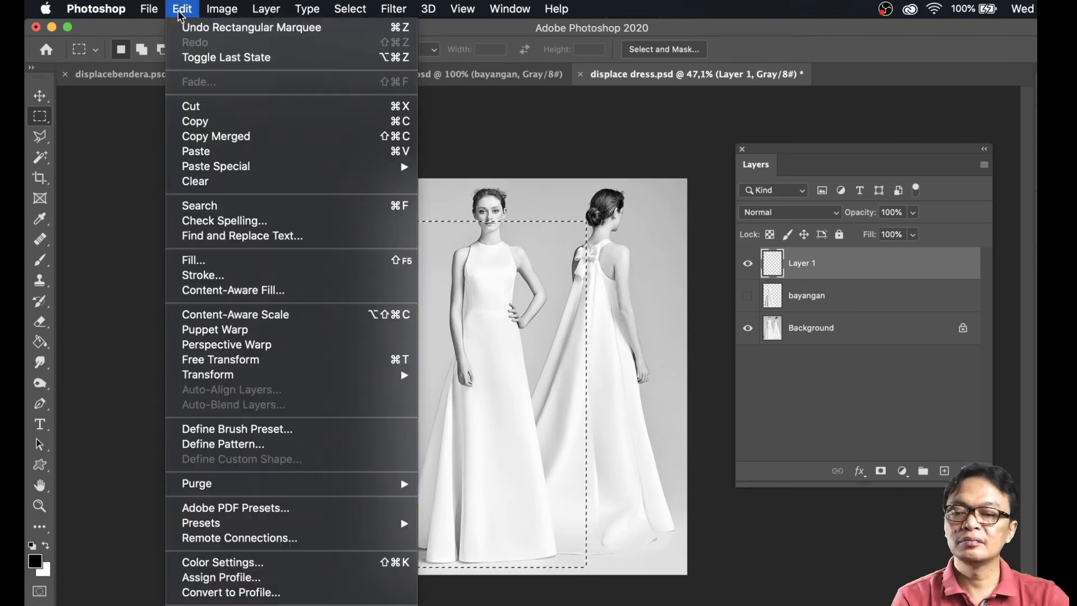
{"action": "left_click", "coordinate": [209, 261]}
{"action": "left_click", "coordinate": [386, 189]}
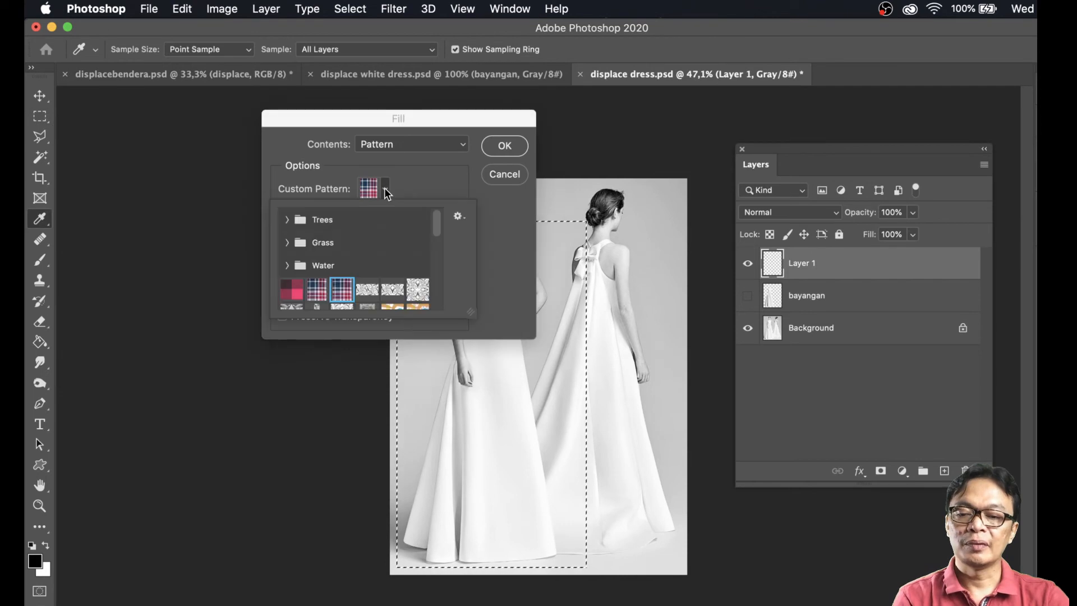
{"action": "left_click", "coordinate": [417, 289]}
{"action": "left_click", "coordinate": [504, 145]}
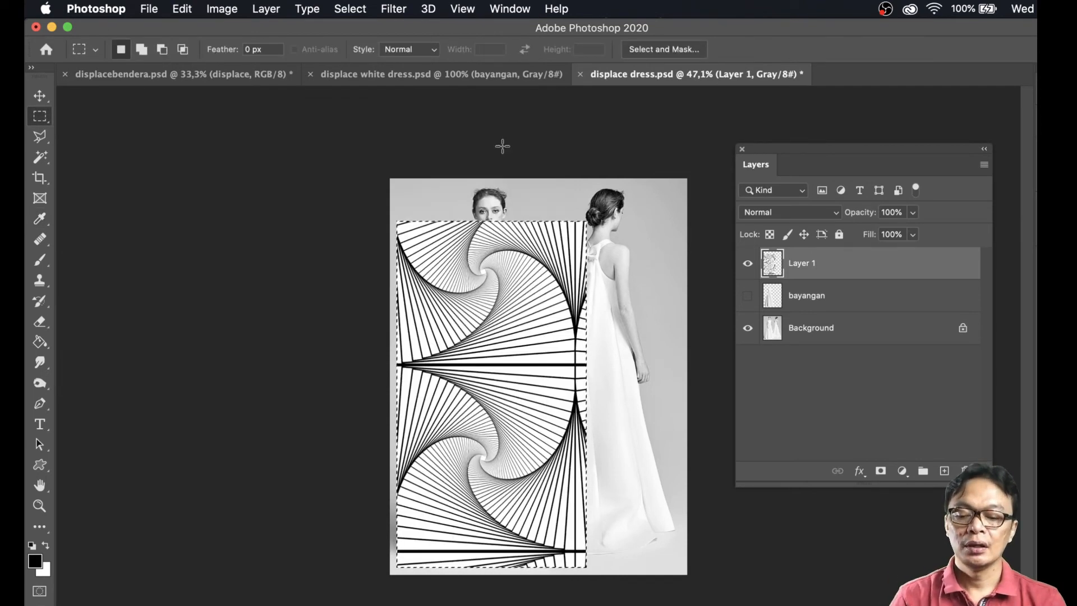
{"action": "key", "text": "super+d"}
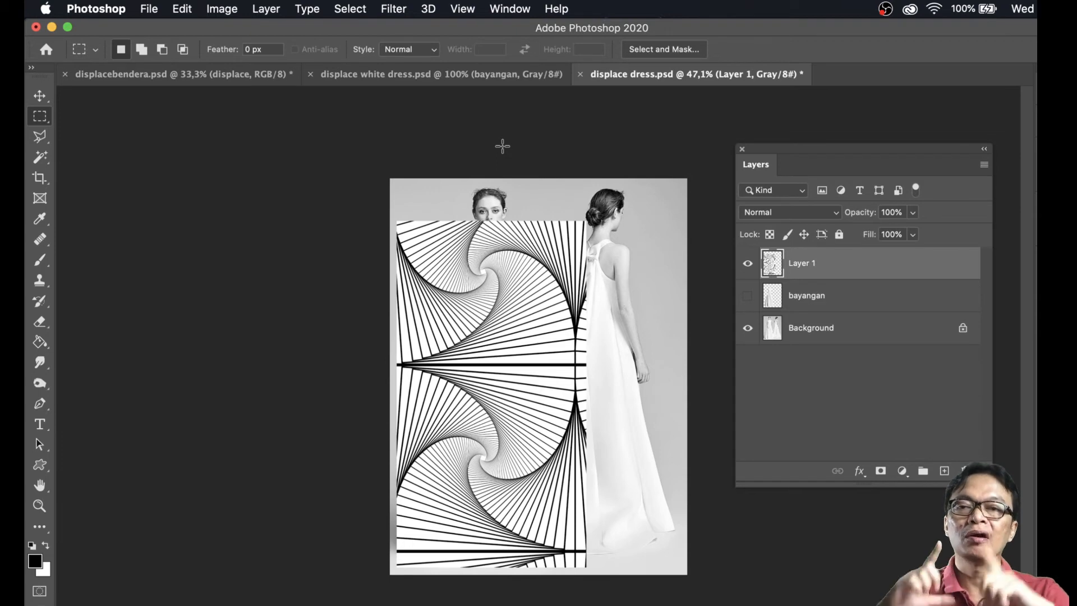
- Load the saved dress channel of displace dress.psd as a new selection over the pattern
{"action": "left_click", "coordinate": [349, 11]}
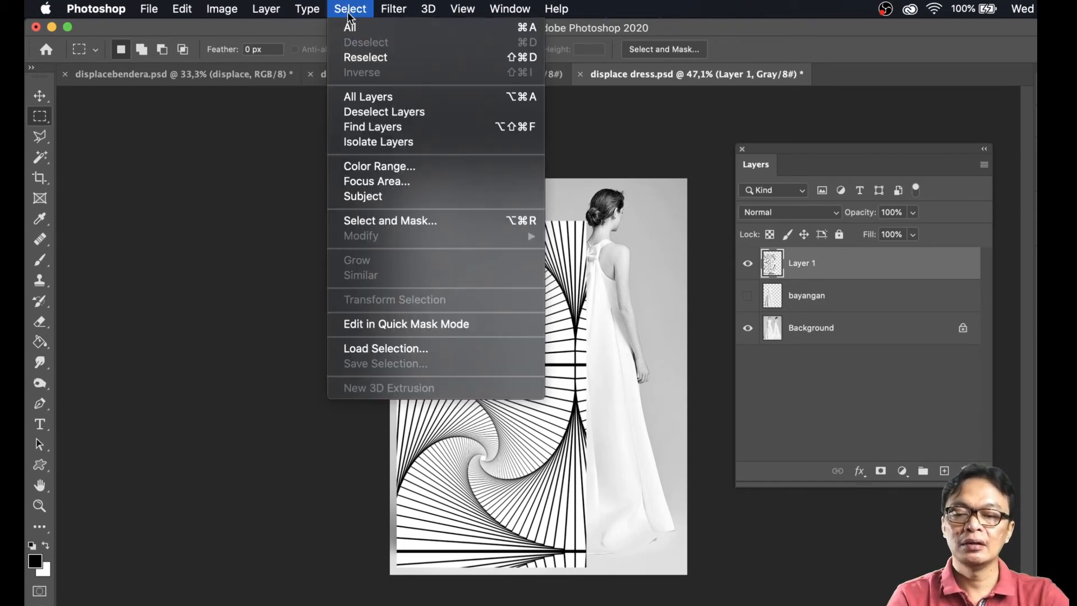
{"action": "left_click", "coordinate": [379, 349]}
{"action": "left_click", "coordinate": [678, 317]}
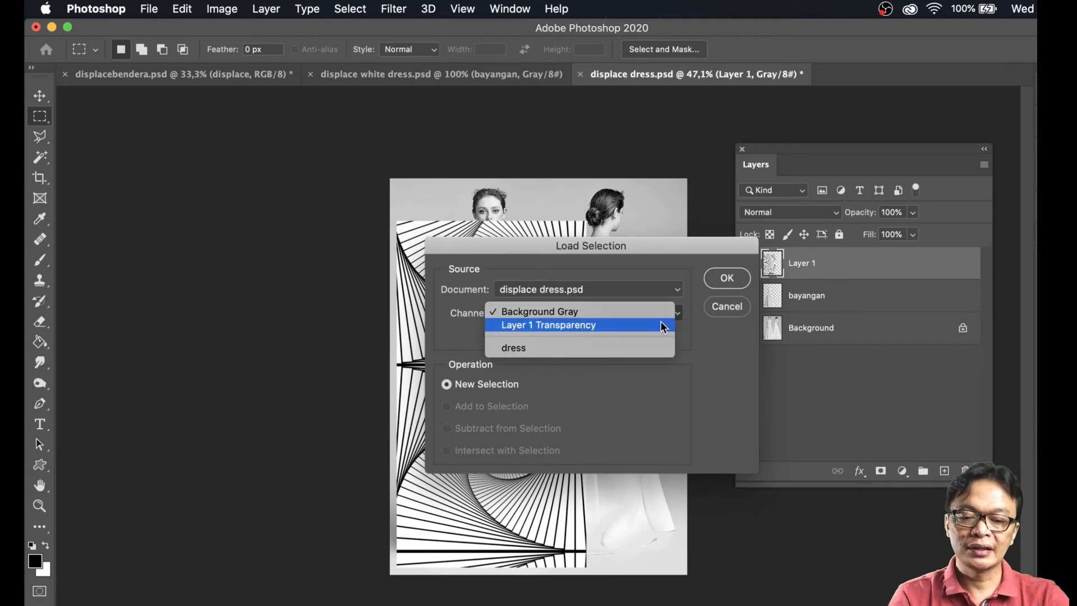
{"action": "left_click", "coordinate": [629, 353]}
{"action": "left_click", "coordinate": [726, 278]}
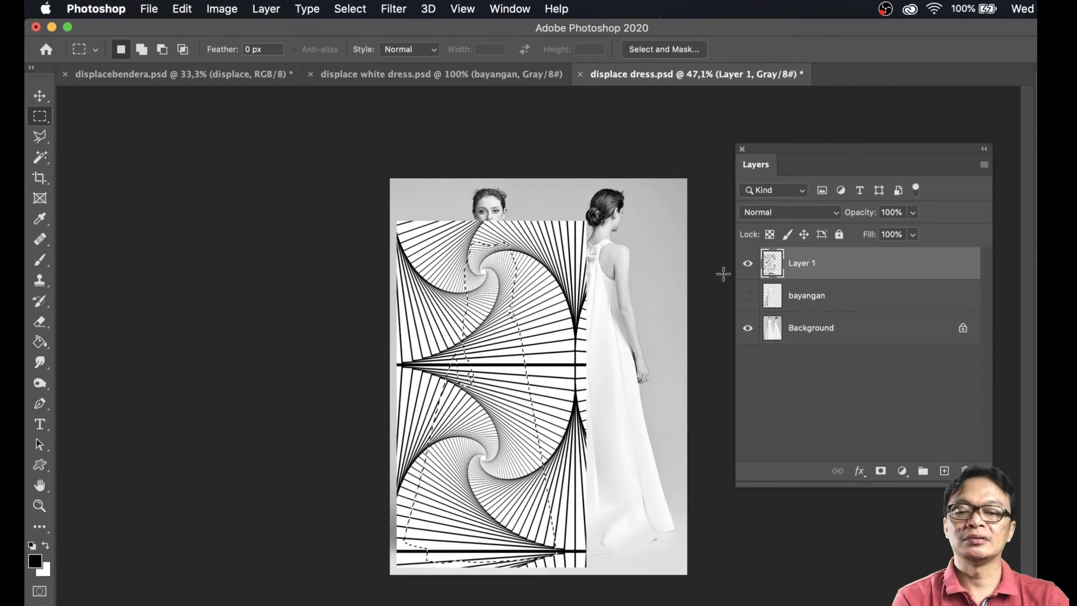
- Apply the Displace filter to the selected pattern at 15 horizontal and vertical scale, Stretch To Fit and Repeat Edge Pixels, using displace dress.psd
{"action": "left_click", "coordinate": [392, 9]}
{"action": "mouse_move", "coordinate": [435, 226]}
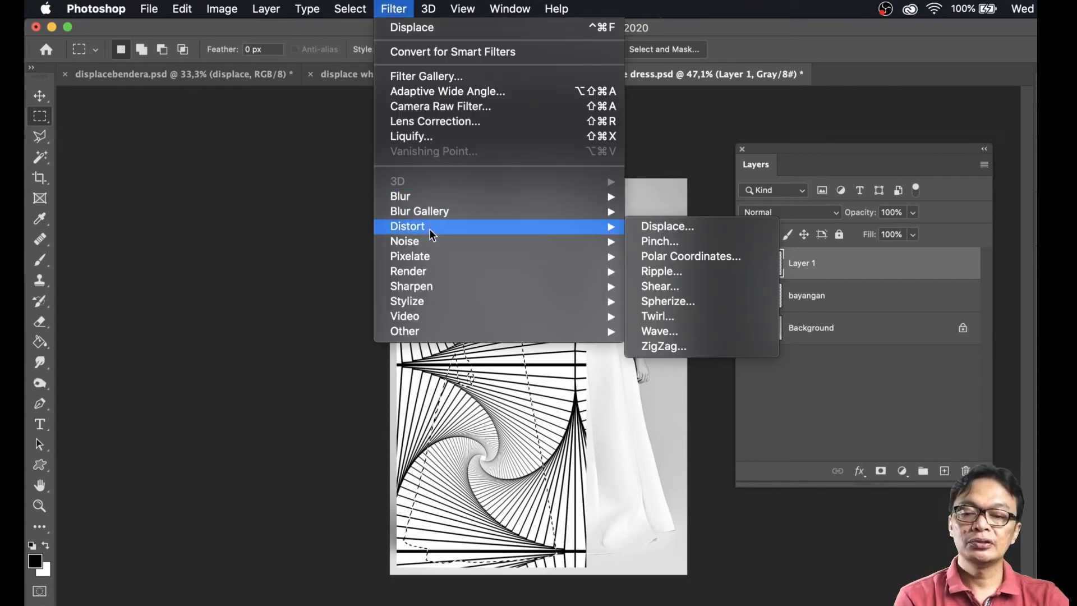
{"action": "left_click", "coordinate": [663, 230]}
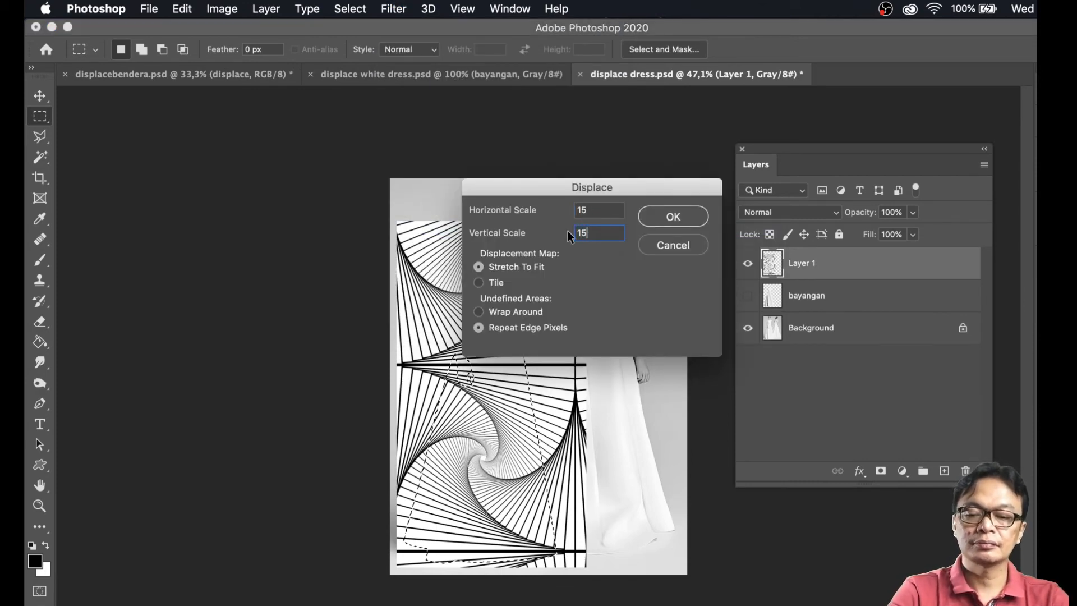
{"action": "left_click", "coordinate": [670, 217]}
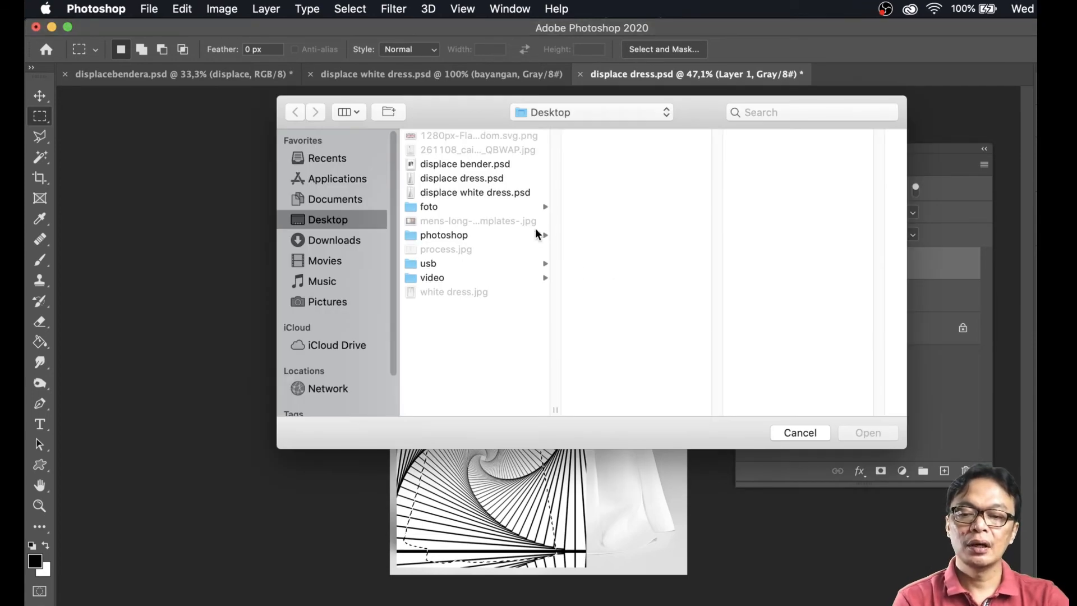
{"action": "left_click", "coordinate": [483, 180]}
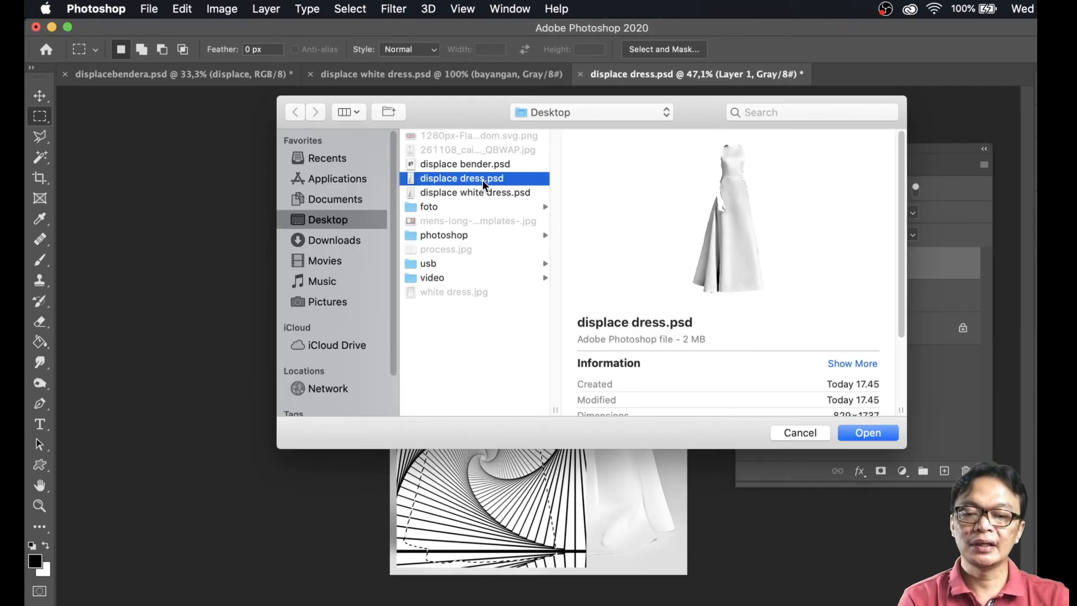
{"action": "left_click", "coordinate": [867, 433]}
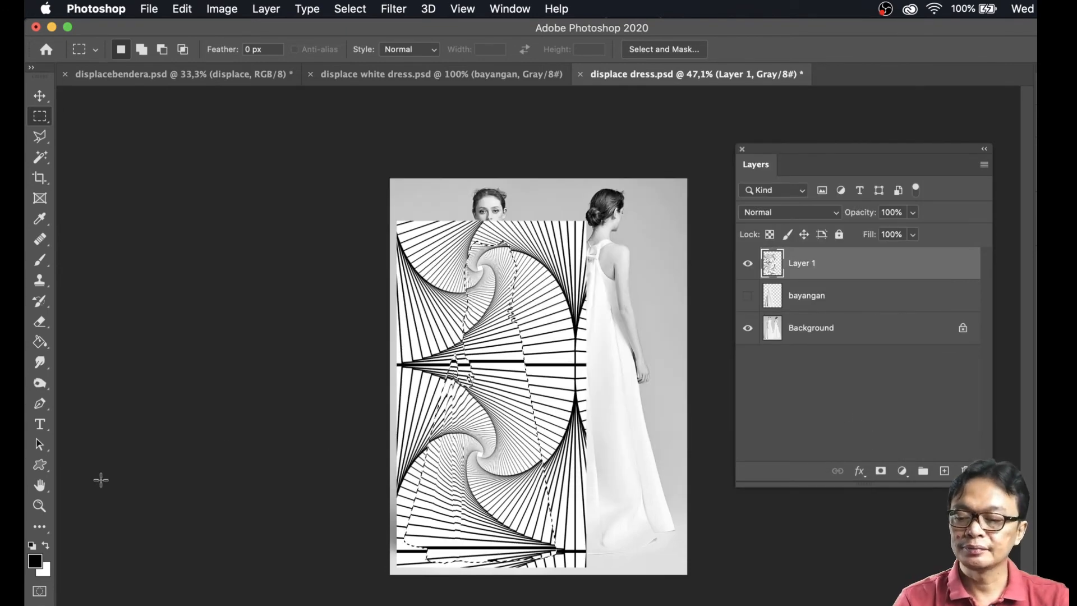
- Examine up close how the displaced pattern lines bend along the dress folds, and return to the whole image
{"action": "left_click", "coordinate": [40, 505]}
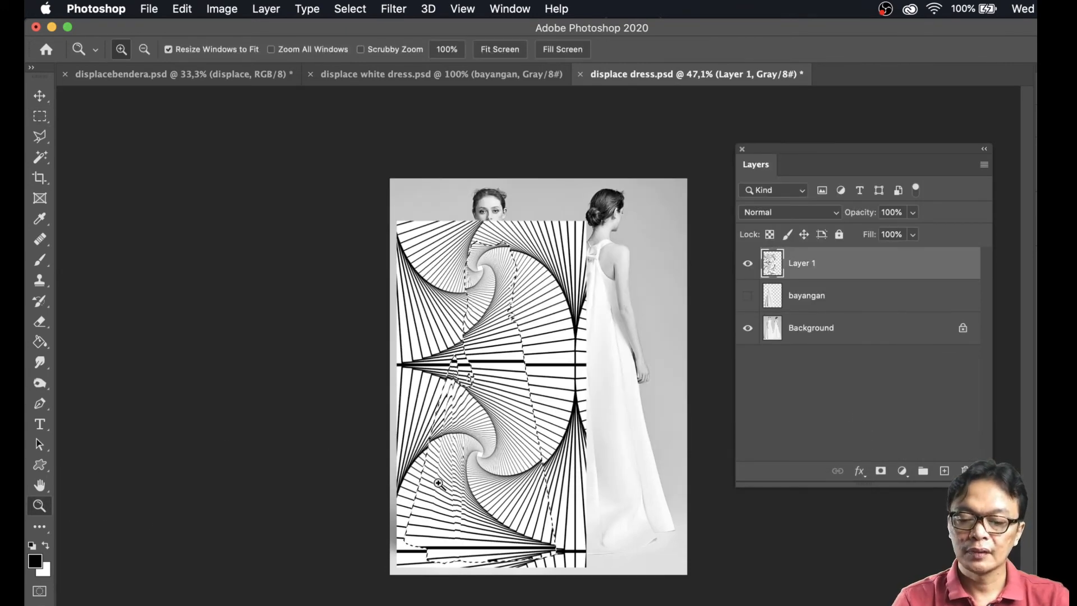
{"action": "left_click", "coordinate": [421, 497]}
{"action": "left_click", "coordinate": [439, 481]}
{"action": "left_click", "coordinate": [440, 480]}
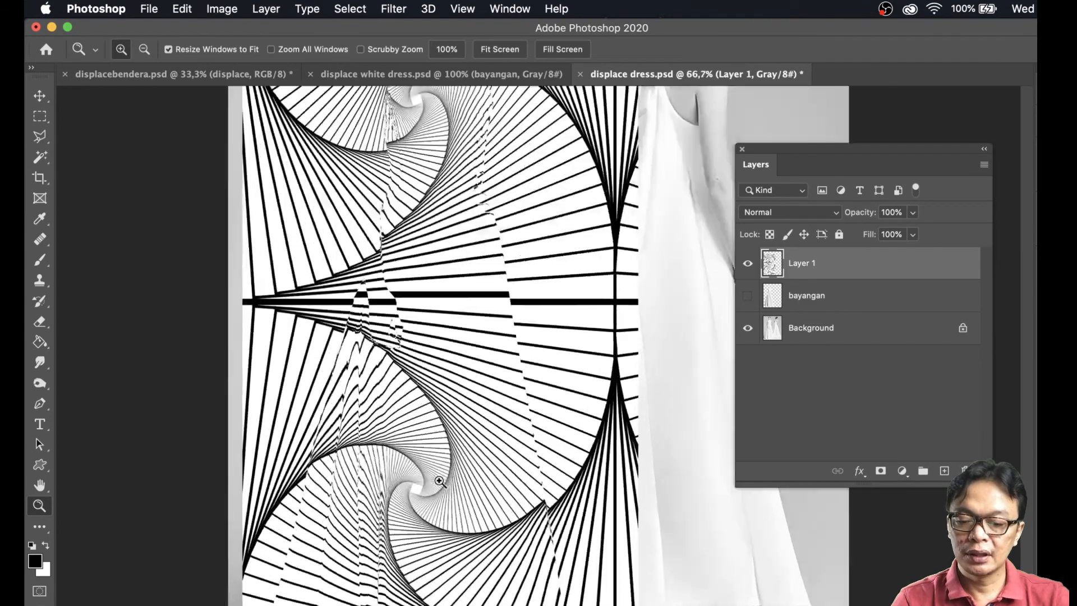
{"action": "left_click", "coordinate": [439, 480]}
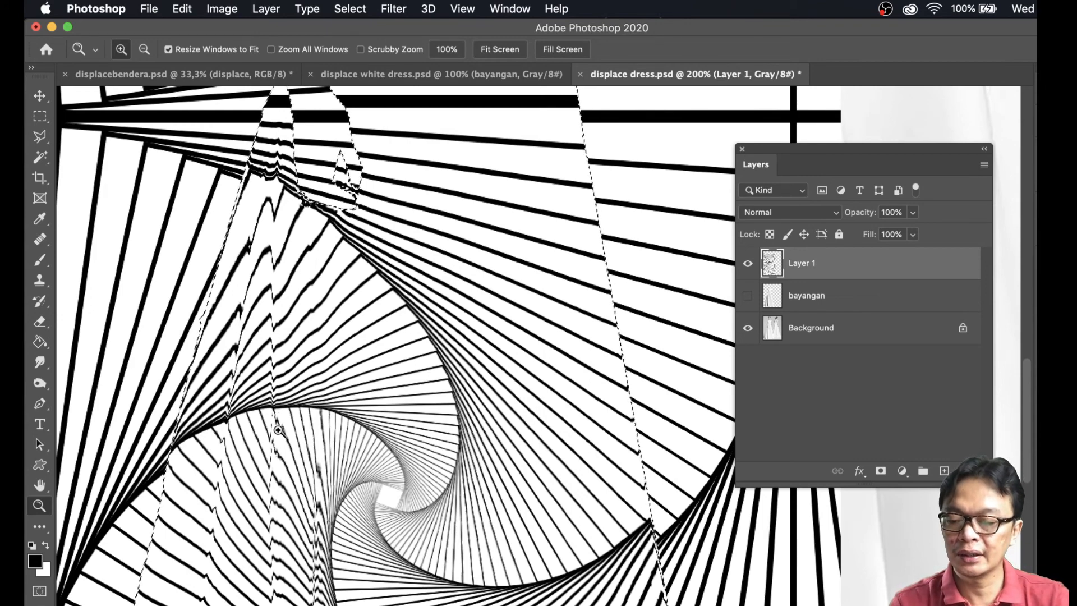
{"action": "left_click", "coordinate": [273, 406]}
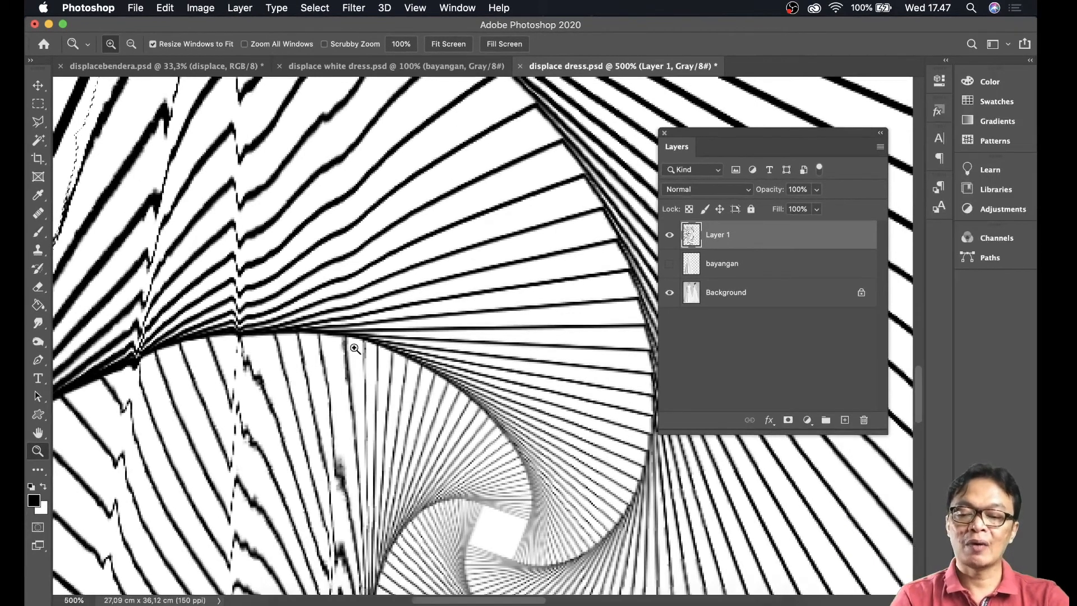
{"action": "left_click", "coordinate": [415, 8]}
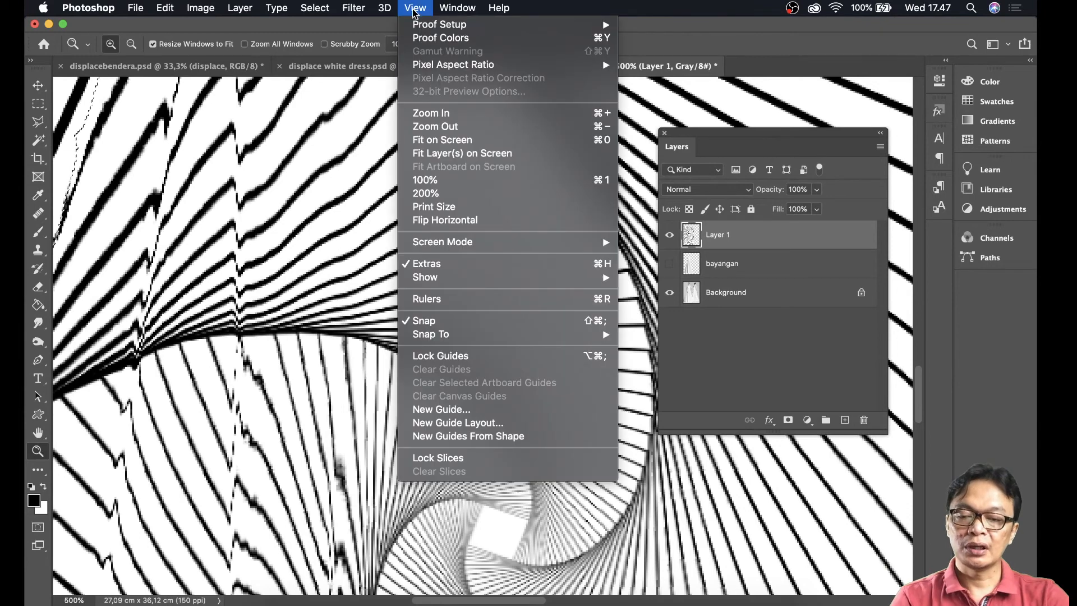
{"action": "left_click", "coordinate": [434, 142]}
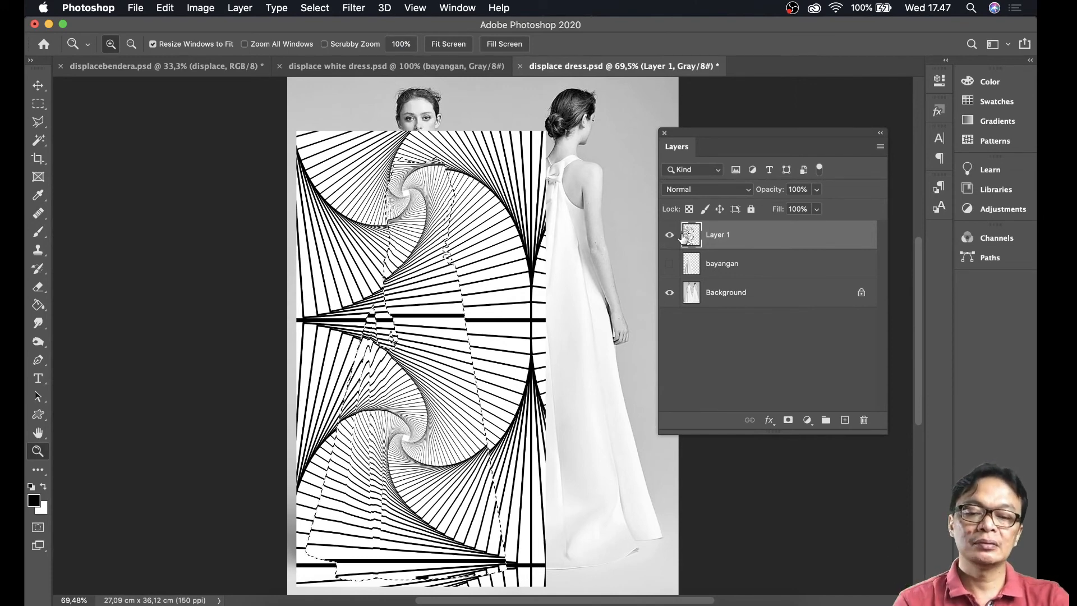
- Invert the dress selection, delete the spiral line pattern outside the dress on Layer 1, and deselect
{"action": "left_click", "coordinate": [322, 10]}
{"action": "left_click", "coordinate": [335, 66]}
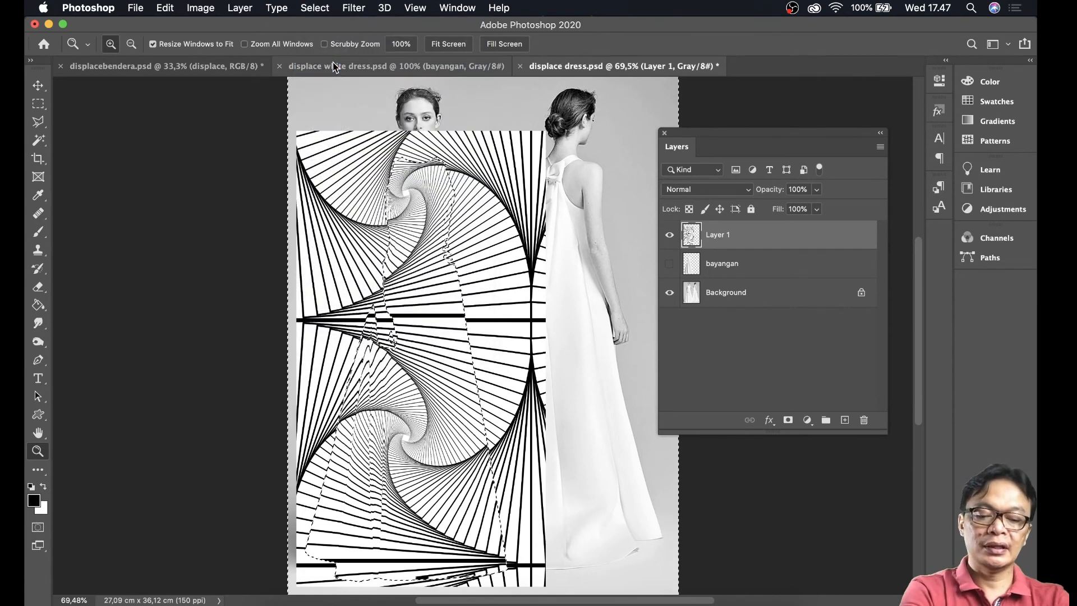
{"action": "key", "text": "Delete"}
{"action": "key", "text": "ctrl+d"}
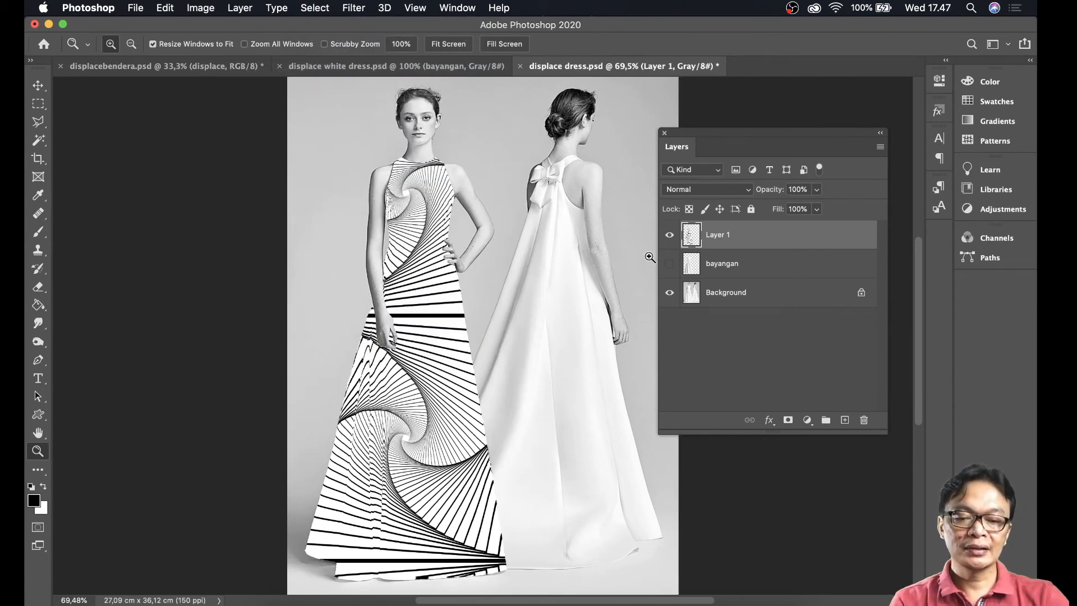
- Show the bayangan layer, move it above Layer 1, and set its blend mode to Multiply
{"action": "left_click", "coordinate": [726, 271]}
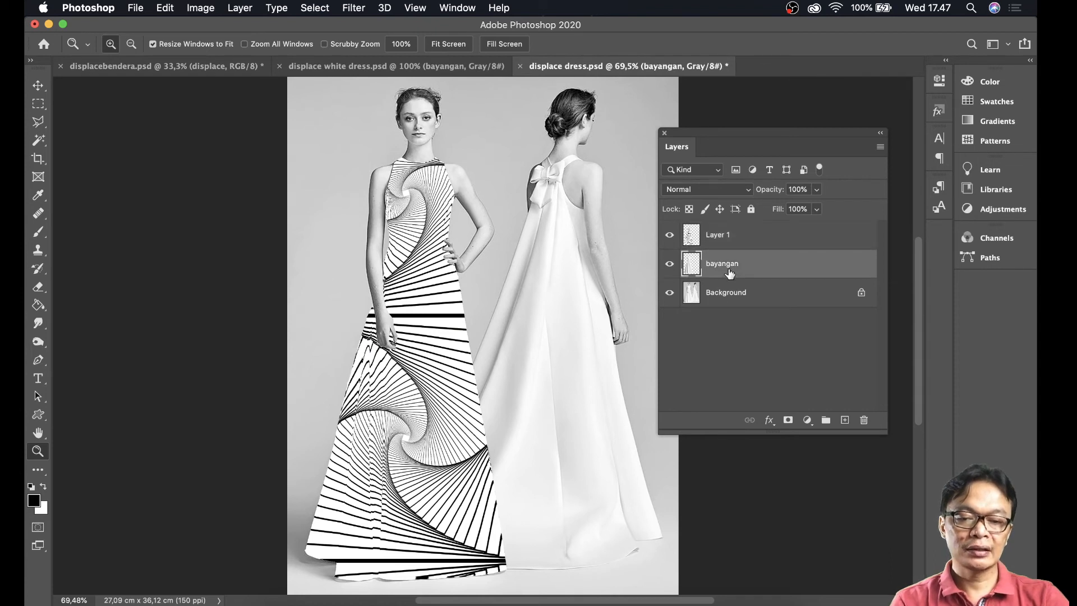
{"action": "left_click_drag", "start_coordinate": [729, 273], "coordinate": [727, 233]}
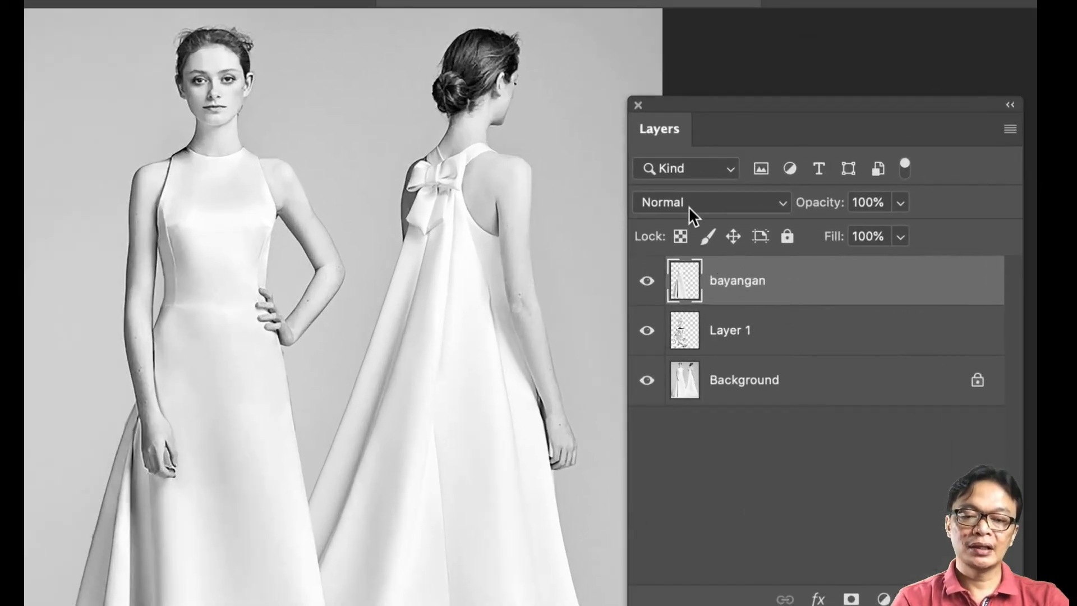
{"action": "left_click", "coordinate": [780, 204]}
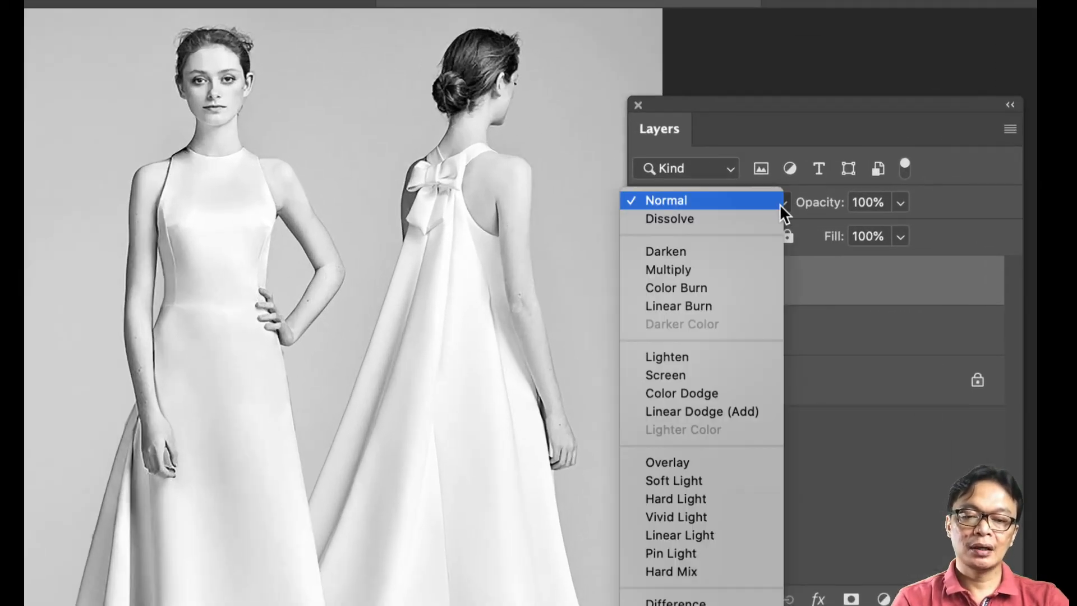
{"action": "left_click", "coordinate": [738, 268]}
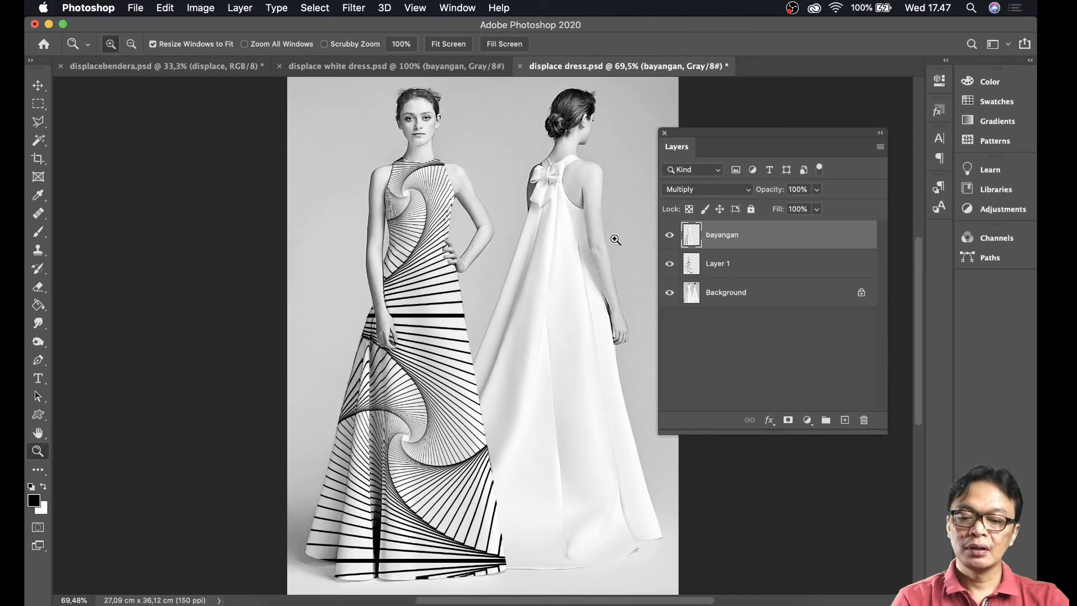
- Compare the patterned dress with and without the bayangan shadow layer, and leave that layer hidden
{"action": "left_click", "coordinate": [669, 236]}
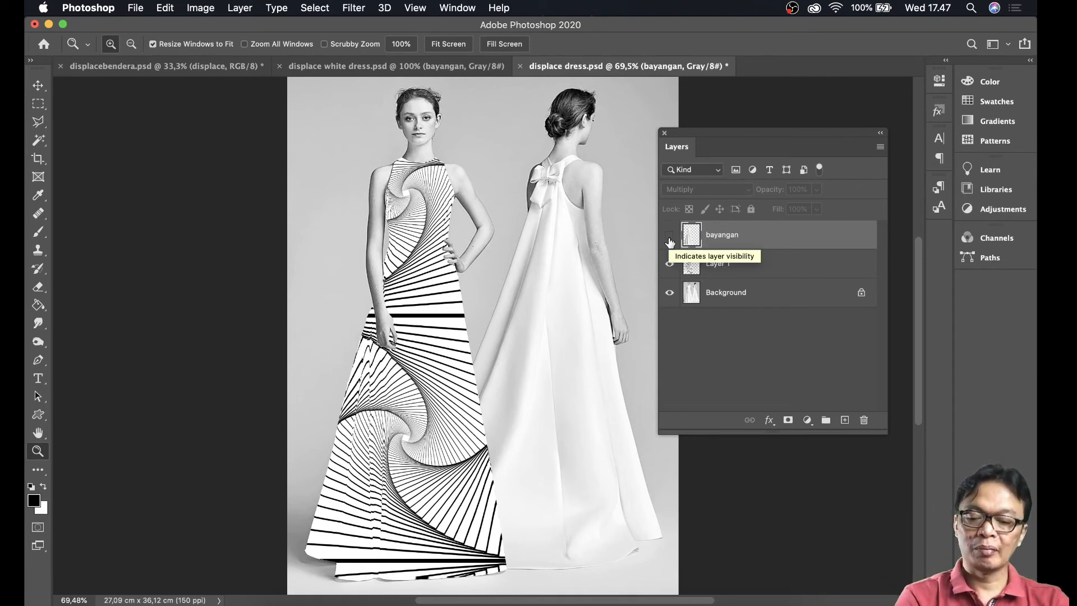
{"action": "left_click", "coordinate": [670, 240]}
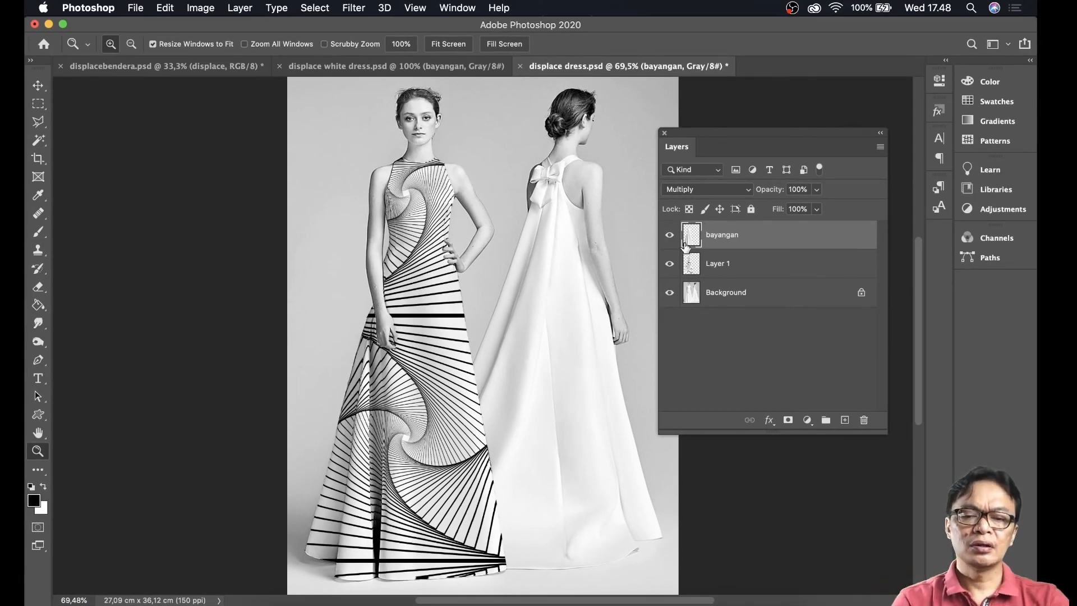
{"action": "left_click", "coordinate": [669, 235]}
- Add a new layer above bayangan and fill a rectangular area covering the front-facing model's whole dress with the rose flower pattern
{"action": "left_click", "coordinate": [846, 420]}
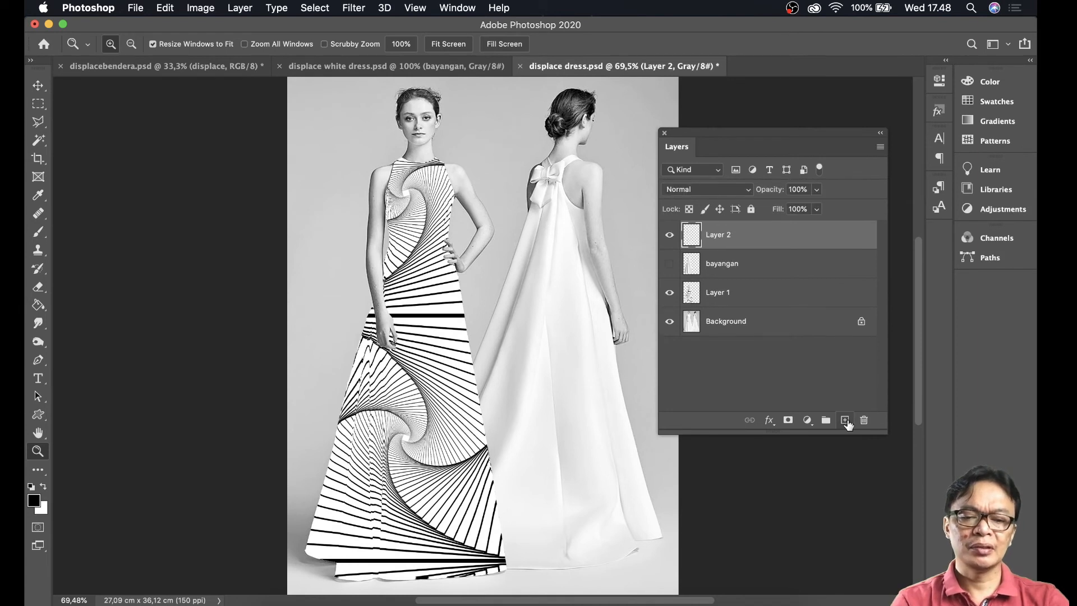
{"action": "left_click", "coordinate": [36, 109]}
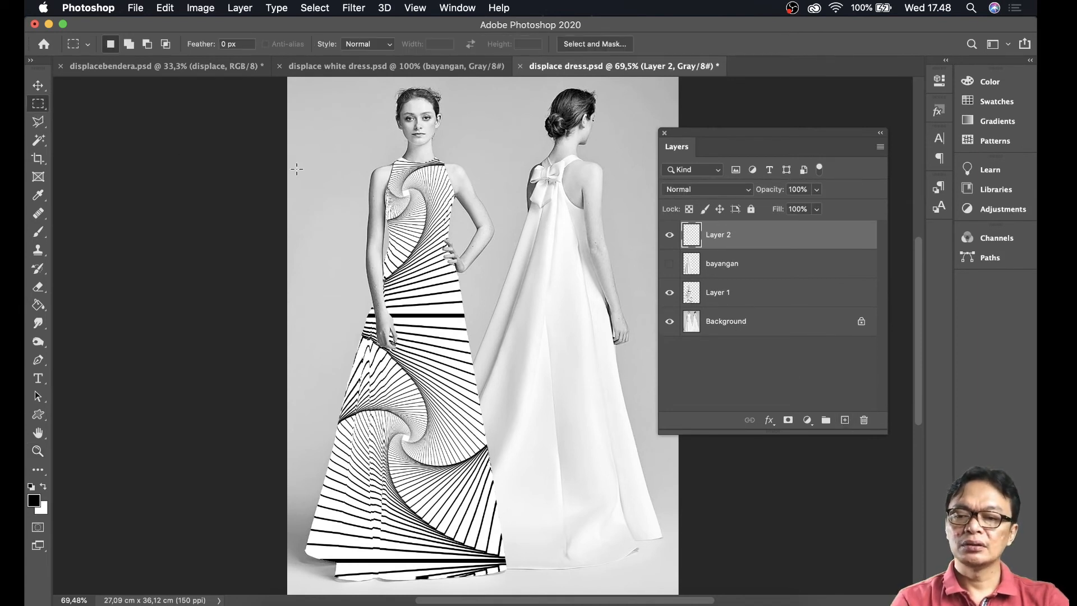
{"action": "left_click_drag", "start_coordinate": [291, 138], "coordinate": [541, 589]}
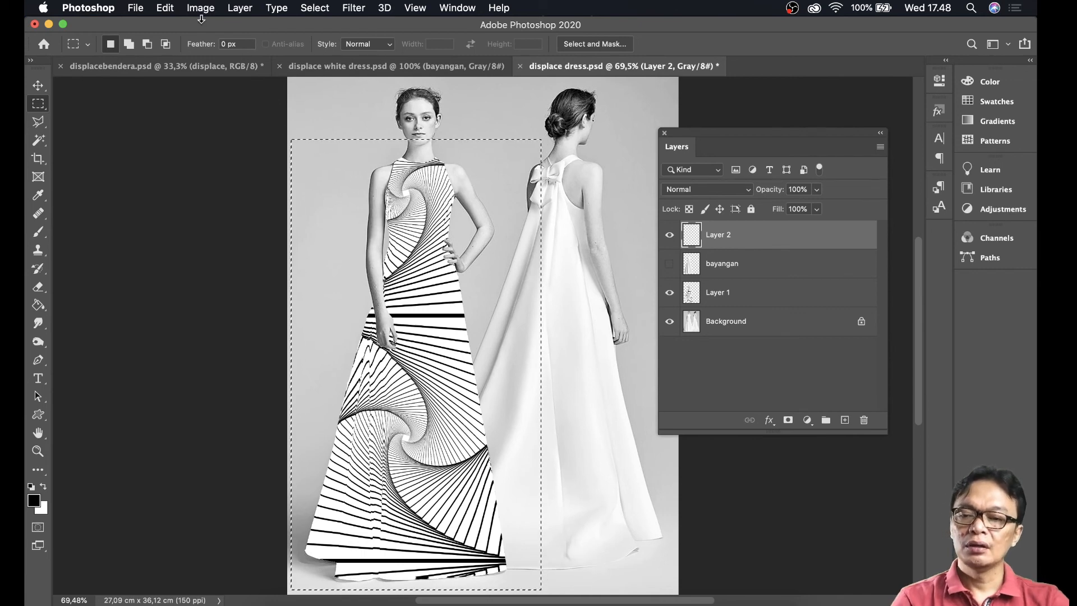
{"action": "left_click", "coordinate": [164, 7]}
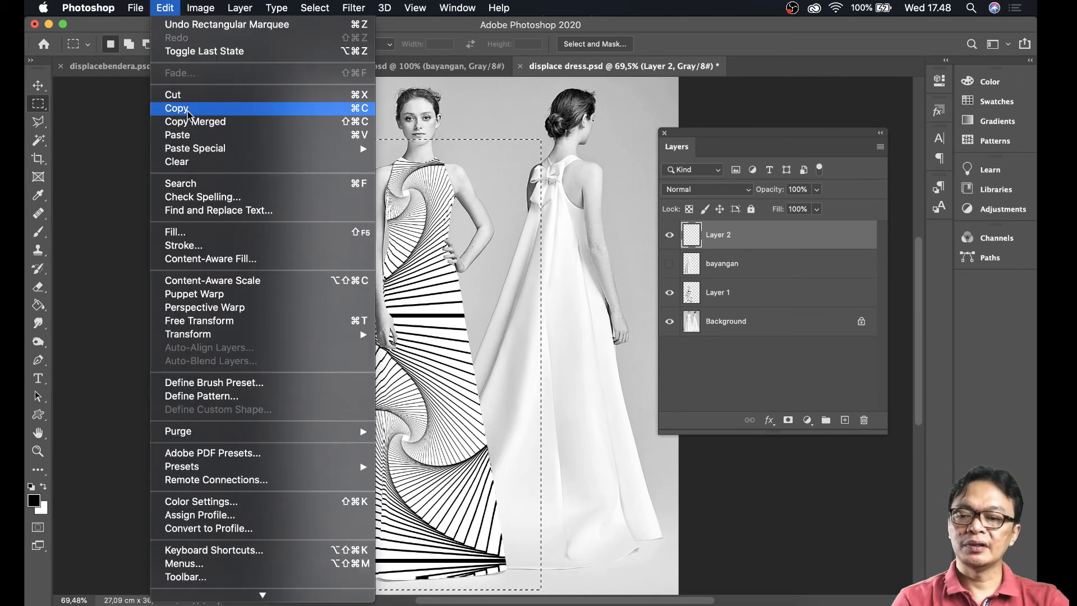
{"action": "left_click", "coordinate": [180, 232]}
{"action": "left_click", "coordinate": [339, 168]}
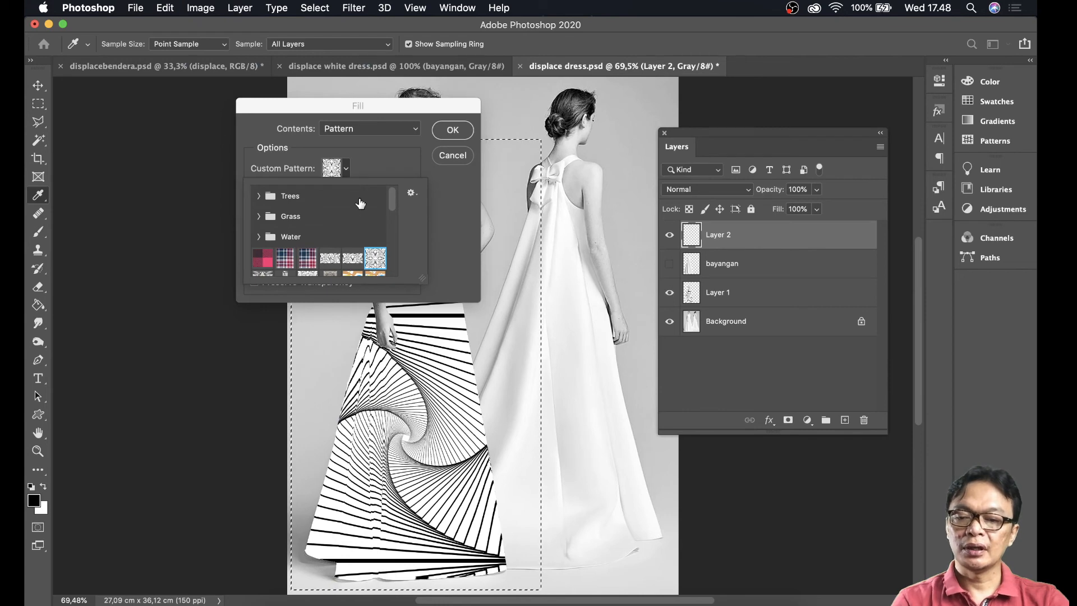
{"action": "left_click_drag", "start_coordinate": [392, 198], "coordinate": [394, 250]}
{"action": "left_click", "coordinate": [328, 212]}
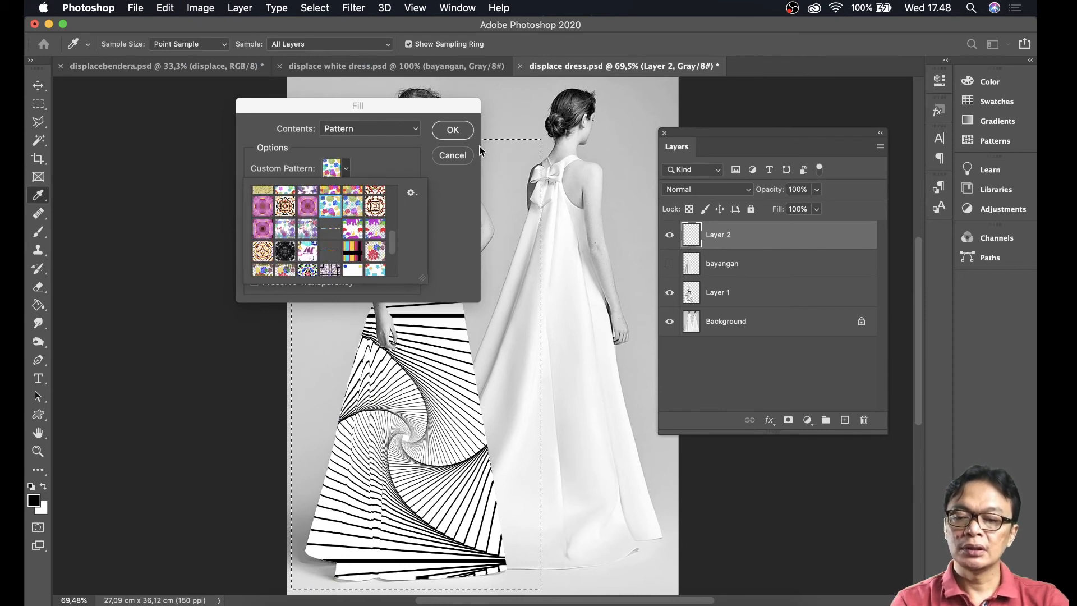
{"action": "left_click", "coordinate": [451, 129]}
{"action": "left_click", "coordinate": [453, 129]}
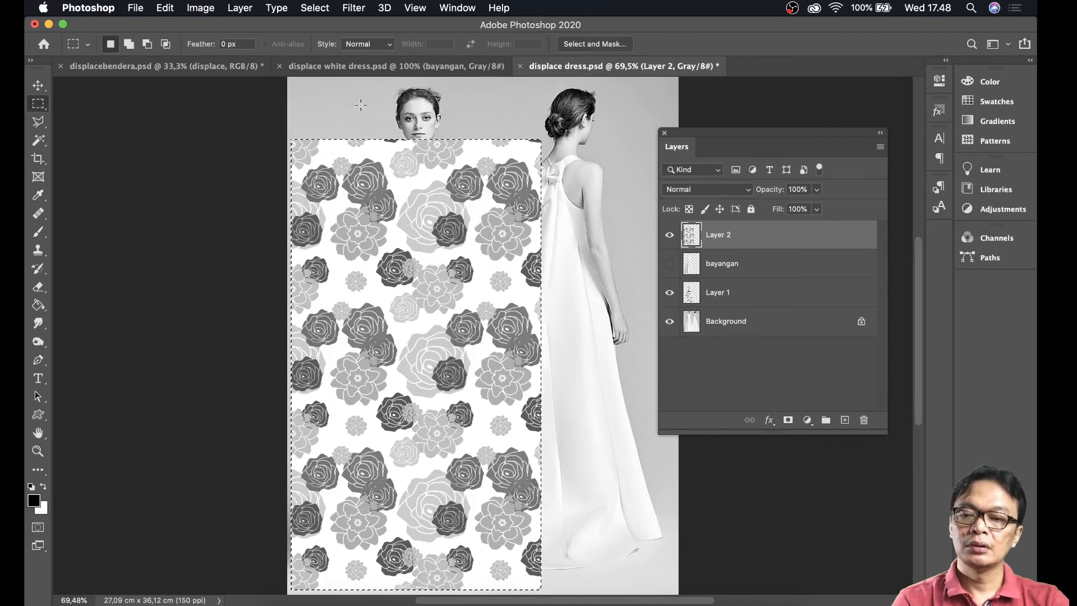
- Convert the image from Grayscale to RGB Color mode without flattening its layers
{"action": "left_click", "coordinate": [200, 8]}
{"action": "mouse_move", "coordinate": [228, 27]}
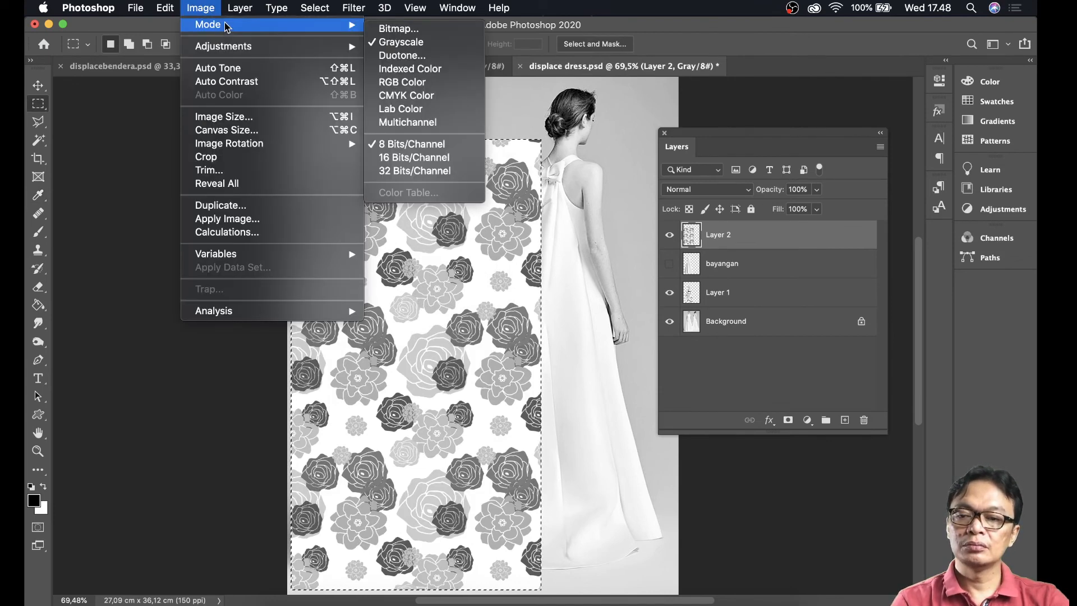
{"action": "left_click", "coordinate": [415, 82]}
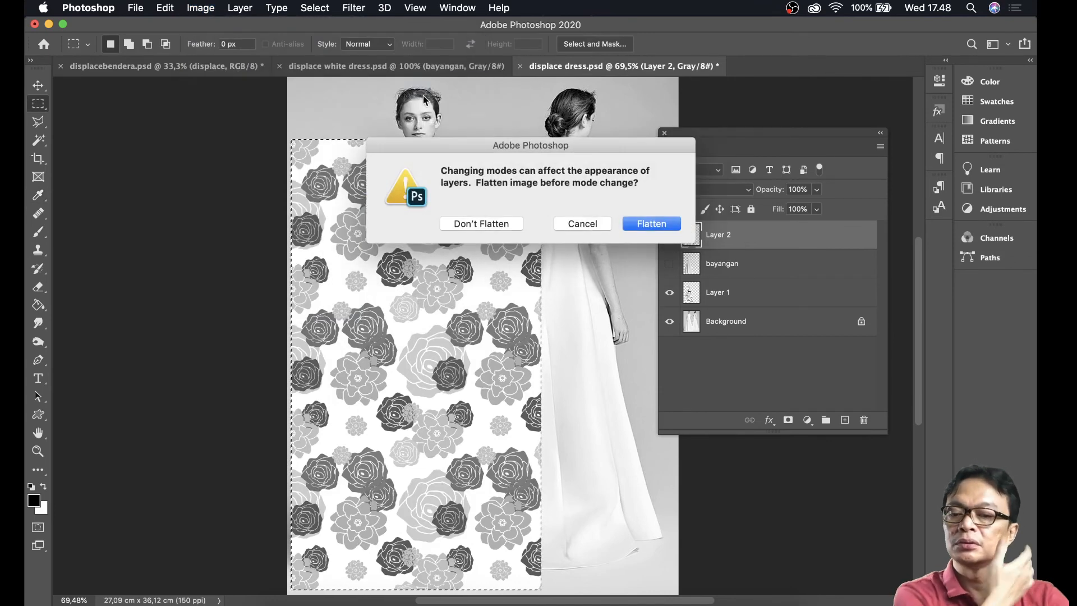
{"action": "left_click", "coordinate": [493, 224]}
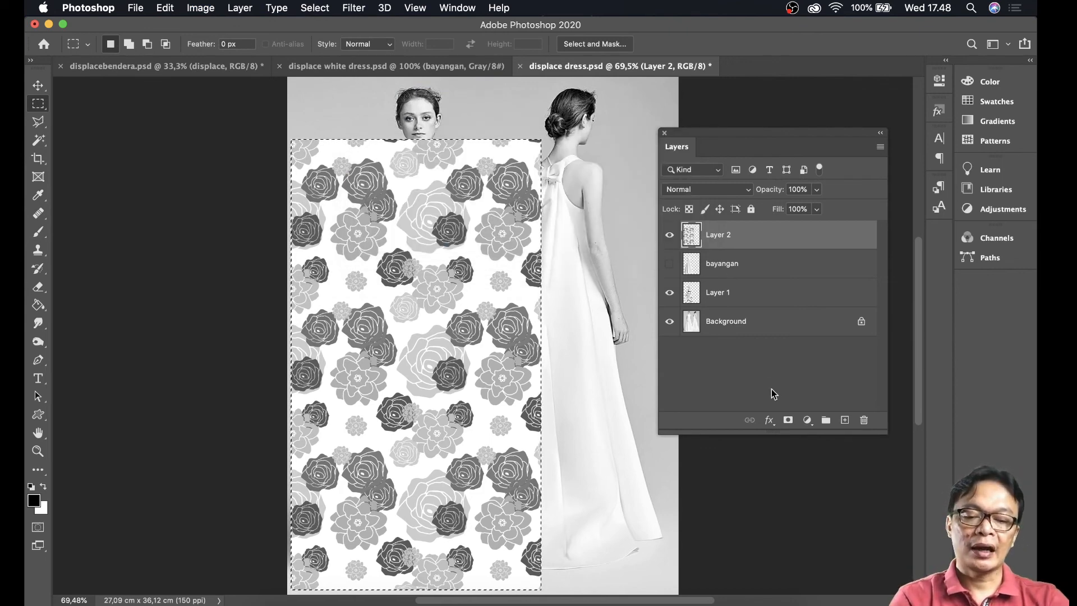
- Apply a Pattern Overlay with the multicoloured flower pattern to Layer 2 at 63% scale, shifting the pattern's position over the dress area
{"action": "left_click", "coordinate": [768, 420]}
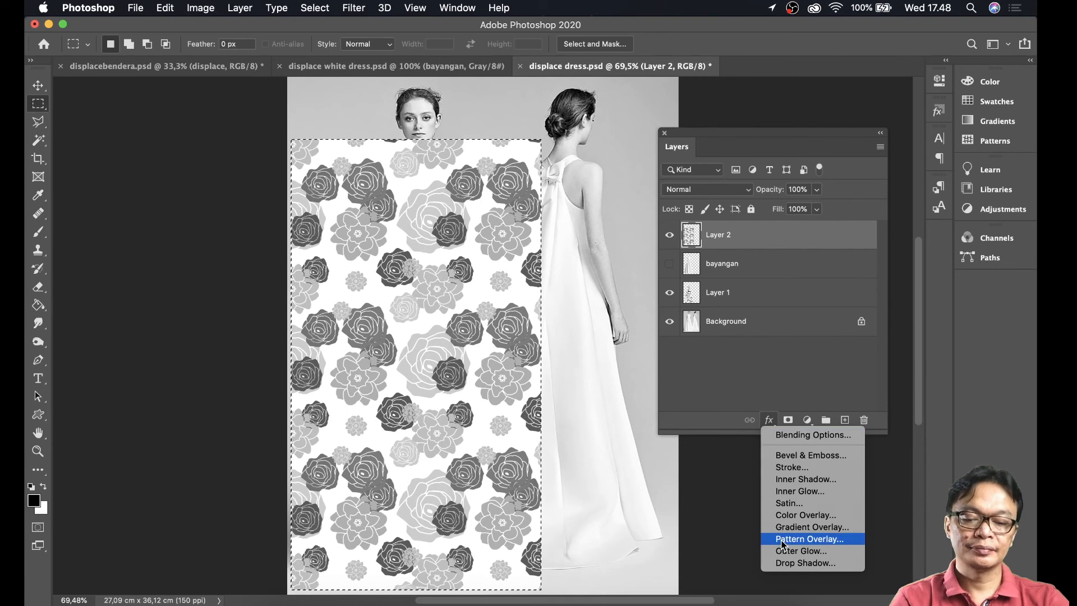
{"action": "left_click", "coordinate": [809, 539]}
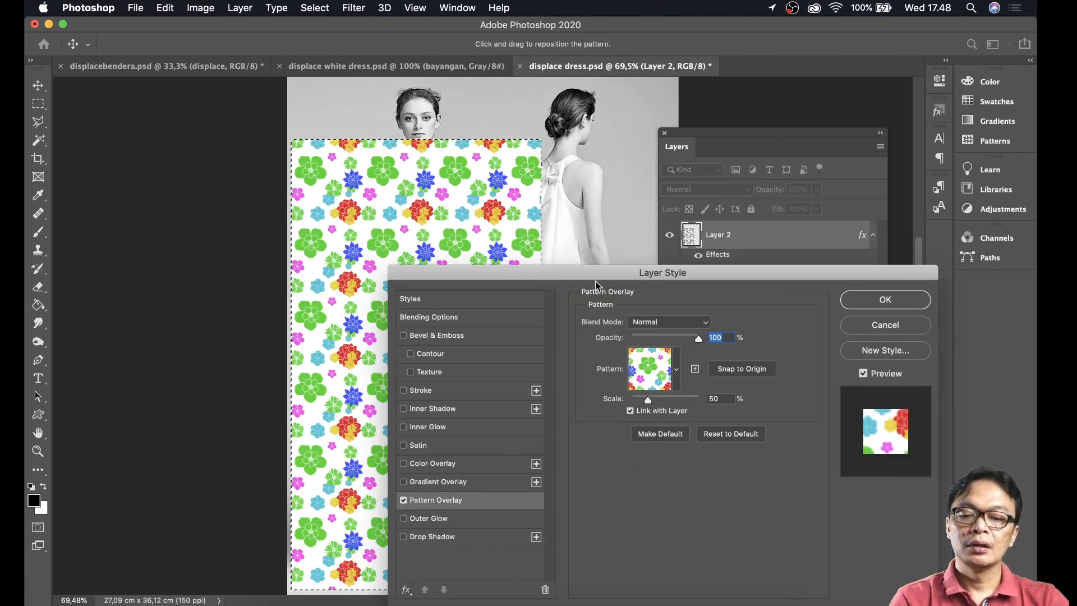
{"action": "left_click_drag", "start_coordinate": [595, 279], "coordinate": [705, 253]}
{"action": "left_click_drag", "start_coordinate": [757, 376], "coordinate": [752, 375]}
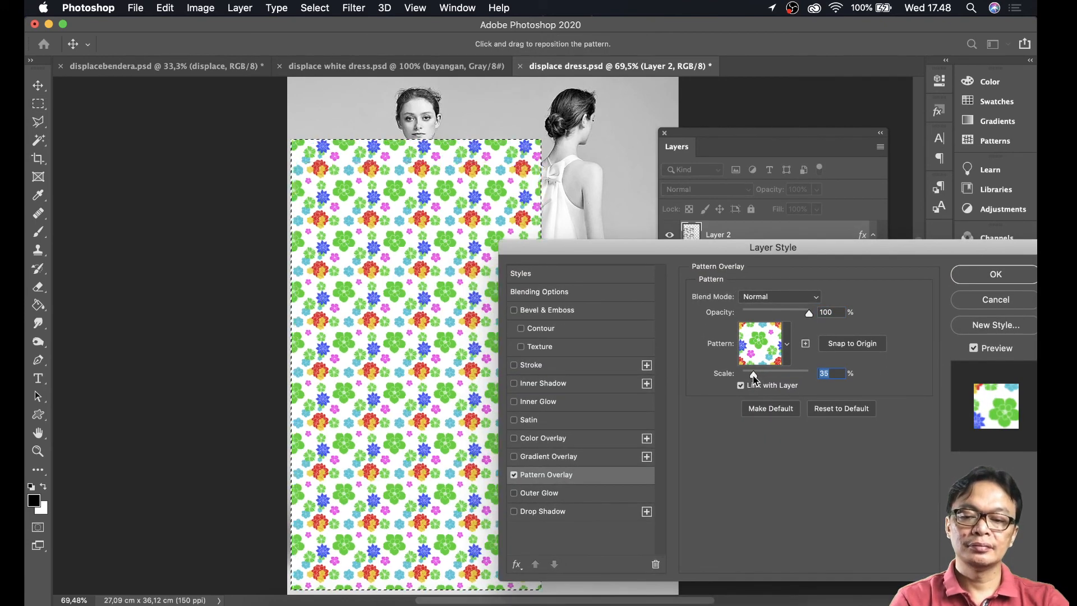
{"action": "left_click_drag", "start_coordinate": [387, 299], "coordinate": [355, 281]}
{"action": "left_click_drag", "start_coordinate": [765, 377], "coordinate": [762, 378]}
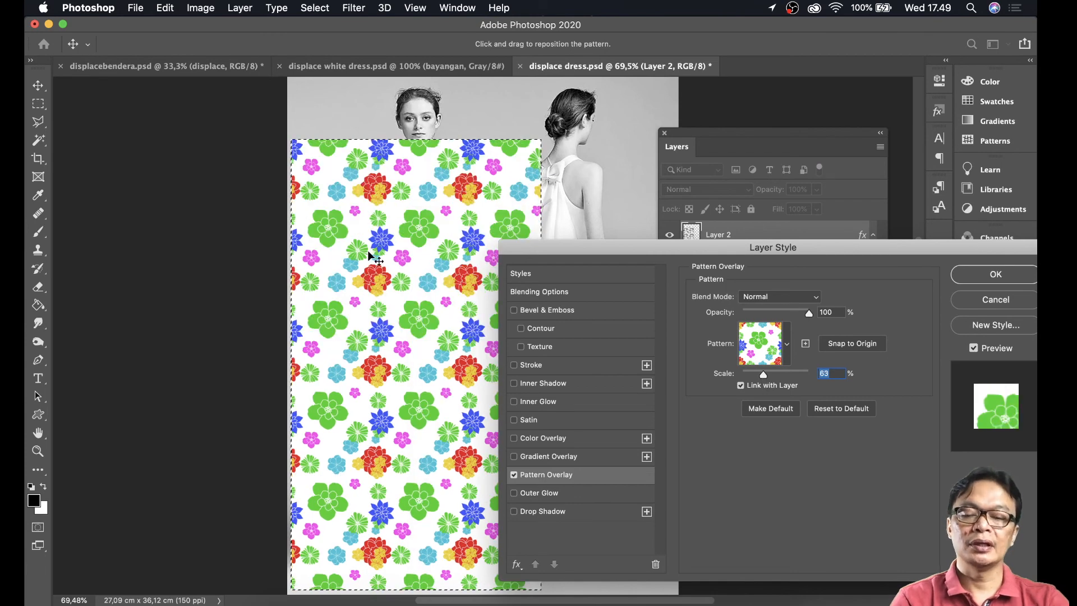
{"action": "left_click_drag", "start_coordinate": [373, 258], "coordinate": [335, 256]}
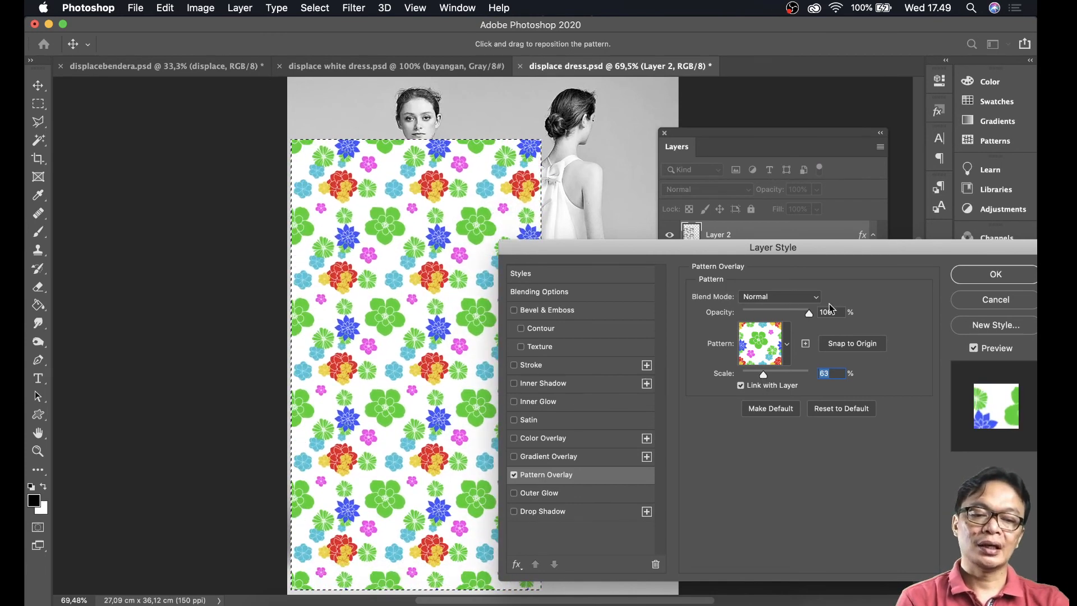
{"action": "left_click", "coordinate": [973, 281]}
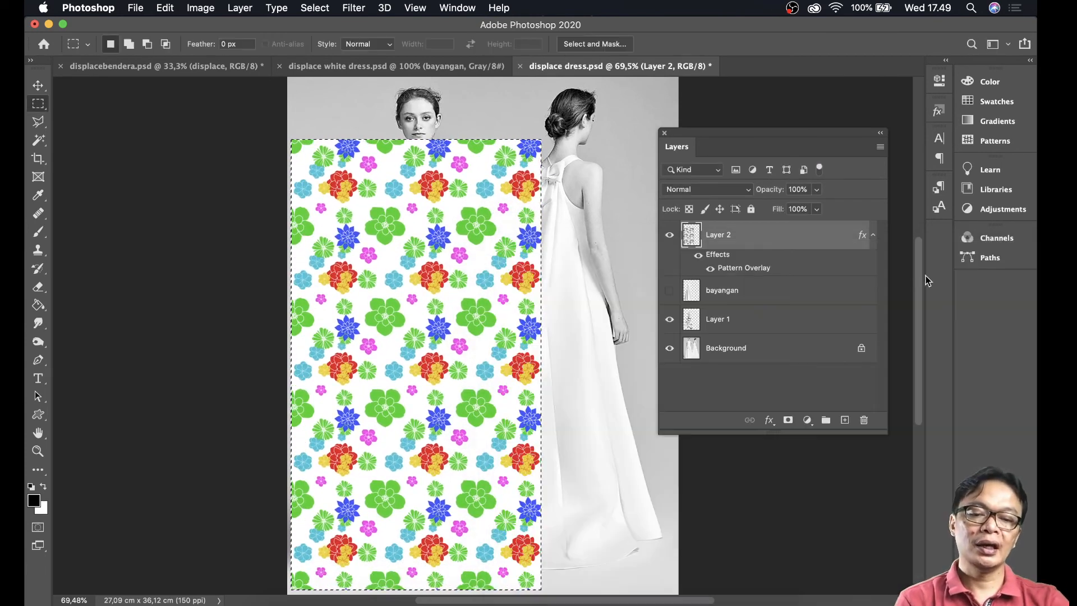
- Rasterize the layer style of Layer 2 and deselect the rectangular area
{"action": "right_click", "coordinate": [728, 239]}
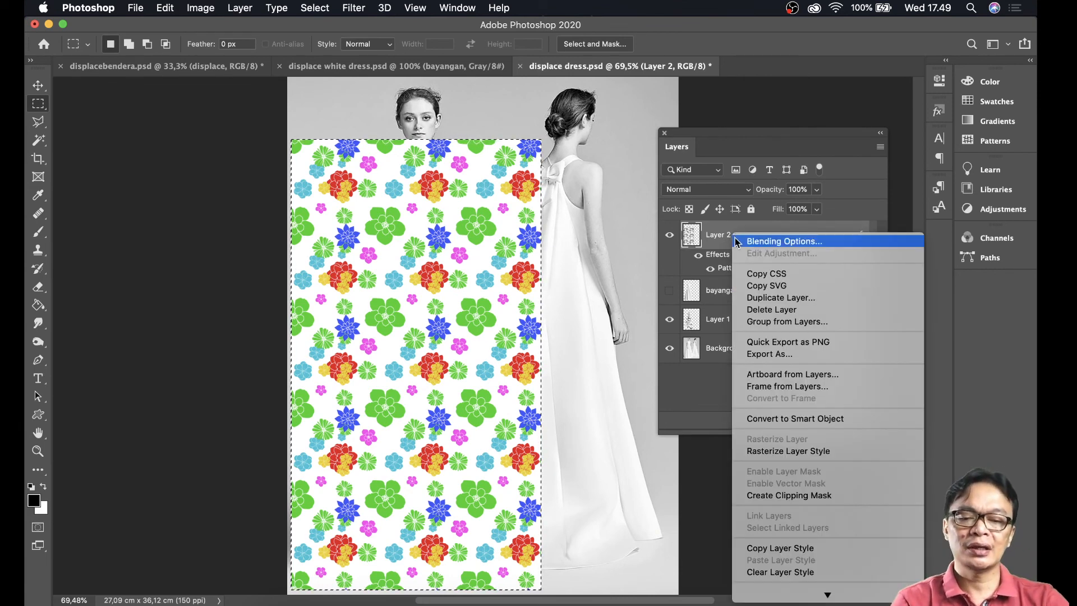
{"action": "left_click", "coordinate": [790, 452]}
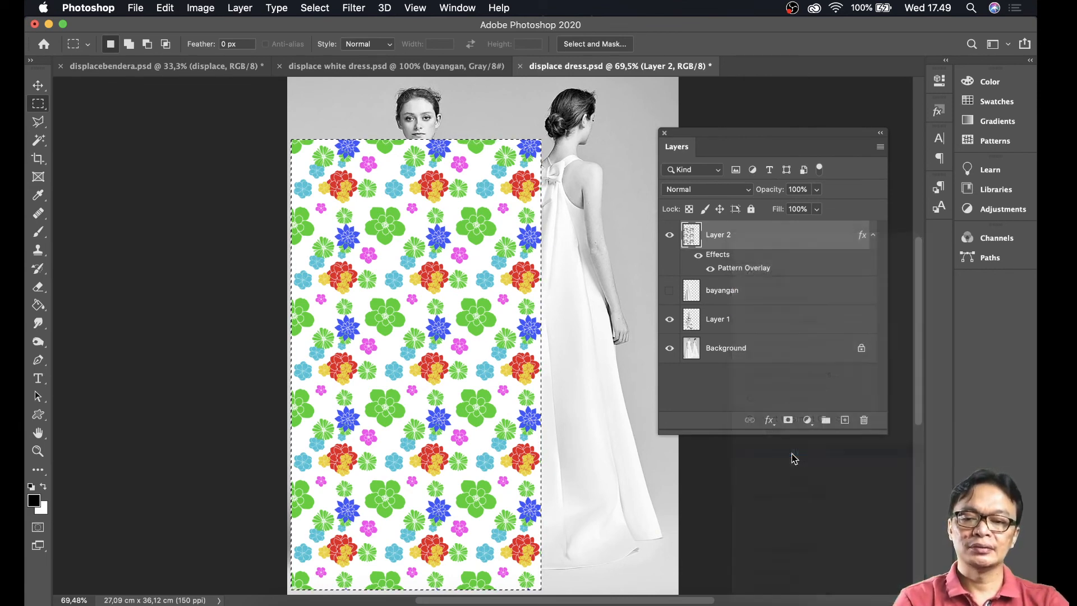
{"action": "key", "text": "super+d"}
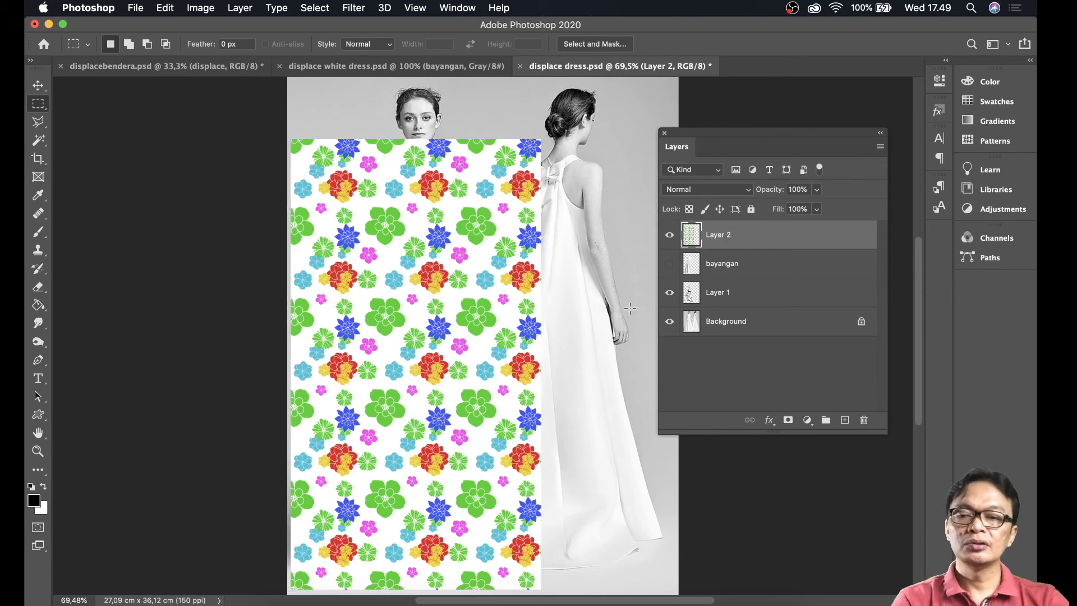
- Load the saved dress channel of displace dress.psd as a new selection over the coloured flower pattern
{"action": "left_click", "coordinate": [314, 8]}
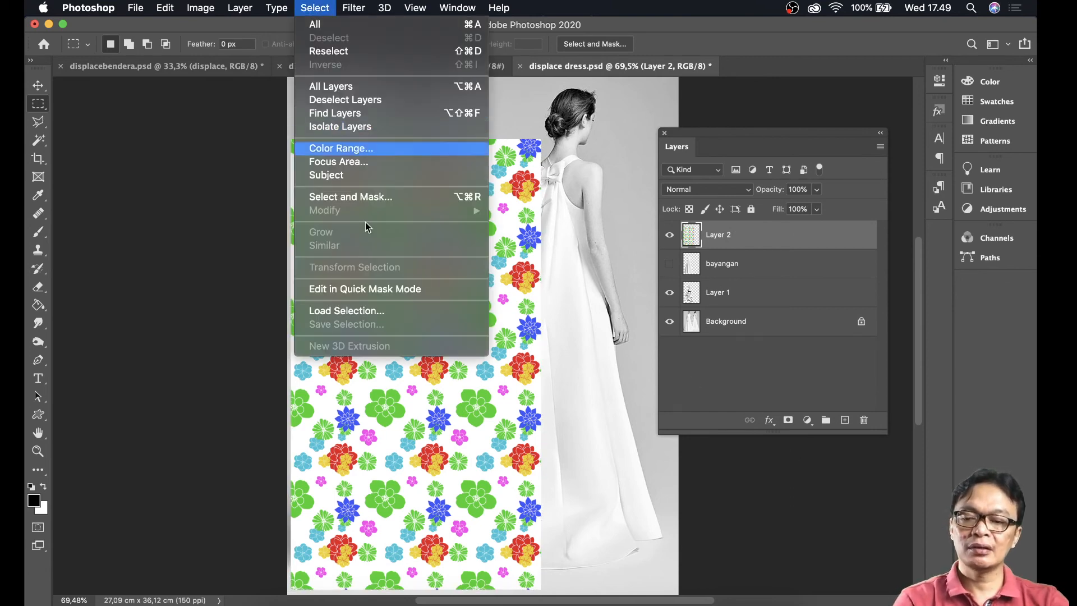
{"action": "left_click", "coordinate": [387, 312]}
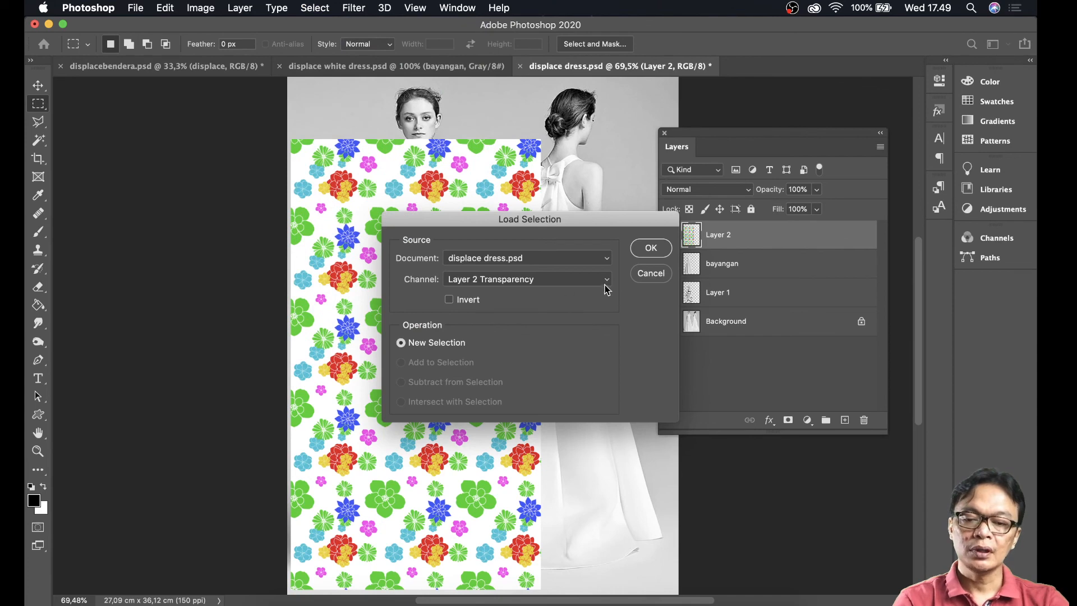
{"action": "left_click", "coordinate": [605, 279]}
{"action": "left_click", "coordinate": [586, 303]}
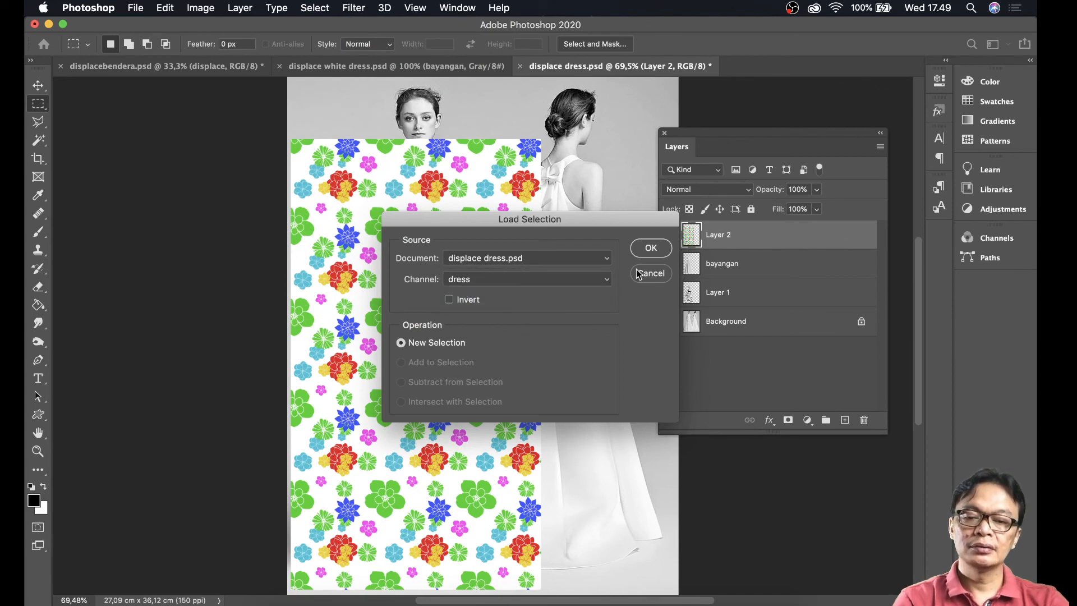
{"action": "left_click", "coordinate": [649, 250]}
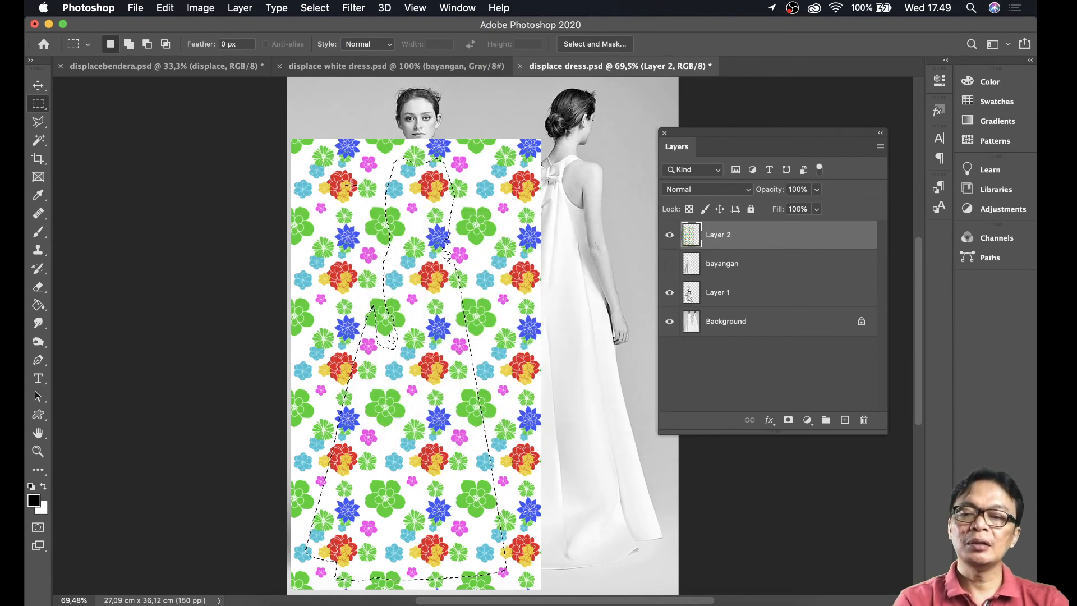
- Apply the Displace filter to Layer 2 with horizontal and vertical scale 15, using displace dress.psd as the displacement map
{"action": "left_click", "coordinate": [354, 7]}
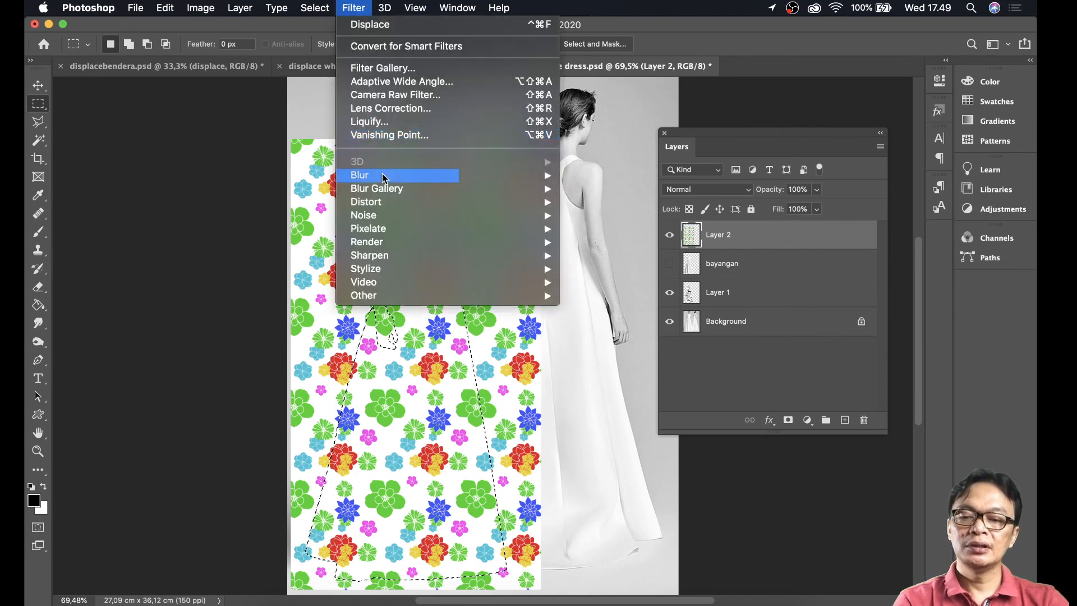
{"action": "mouse_move", "coordinate": [392, 203]}
{"action": "left_click", "coordinate": [662, 207]}
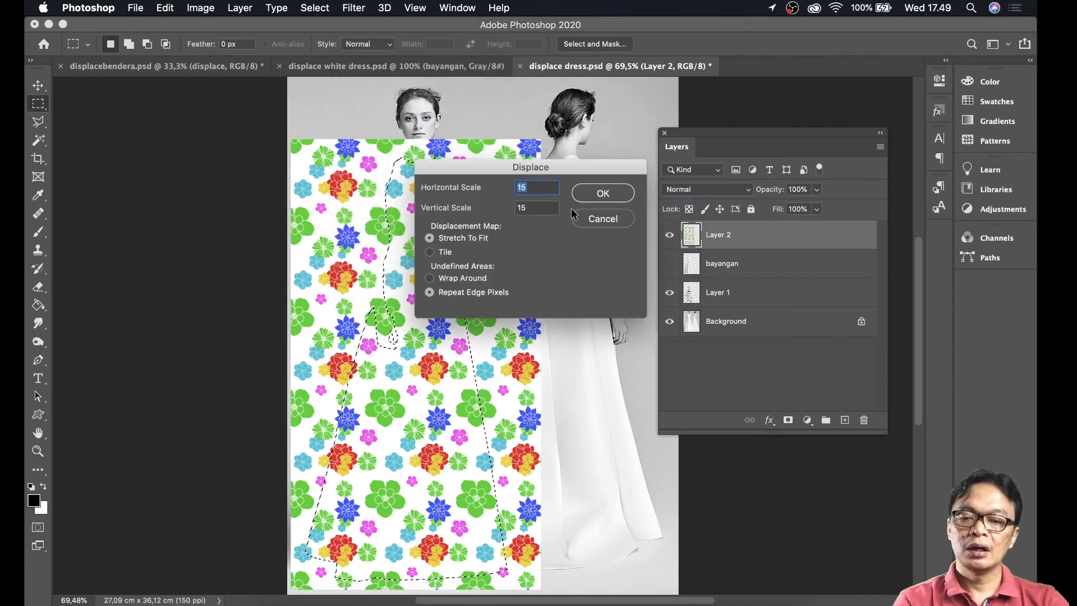
{"action": "left_click", "coordinate": [603, 193]}
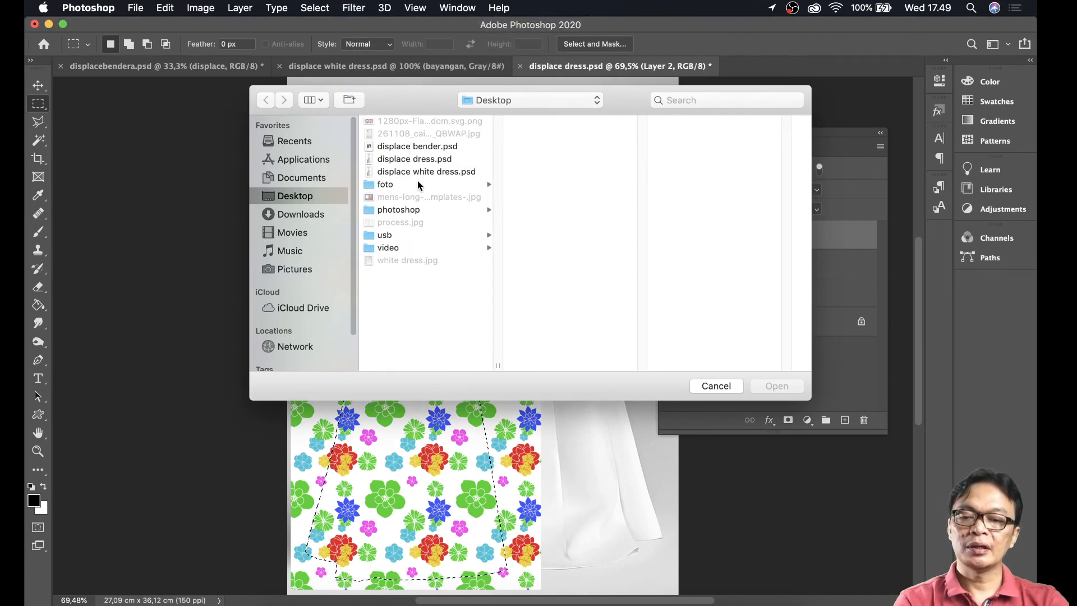
{"action": "left_click", "coordinate": [416, 160]}
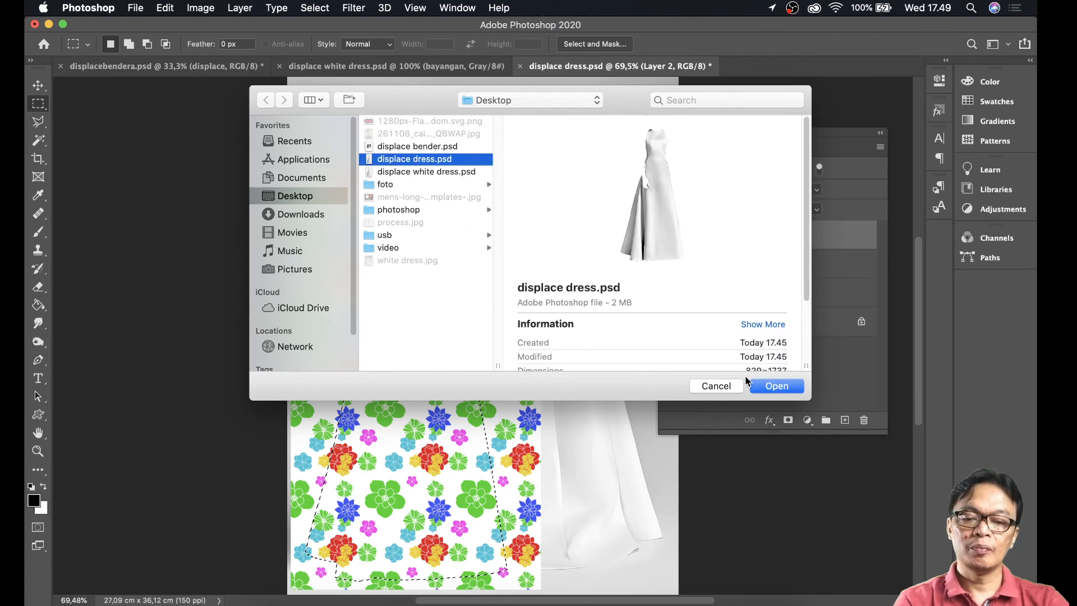
{"action": "left_click", "coordinate": [766, 387]}
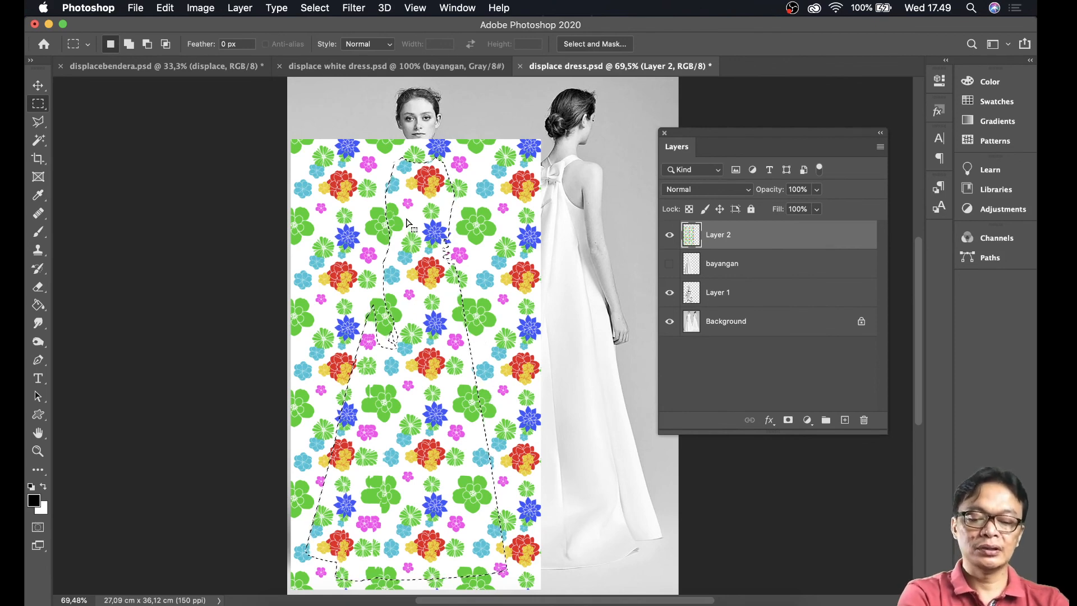
- Invert the dress selection and delete the flower pattern outside the front-facing model's dress on Layer 2
{"action": "key", "text": "Delete"}
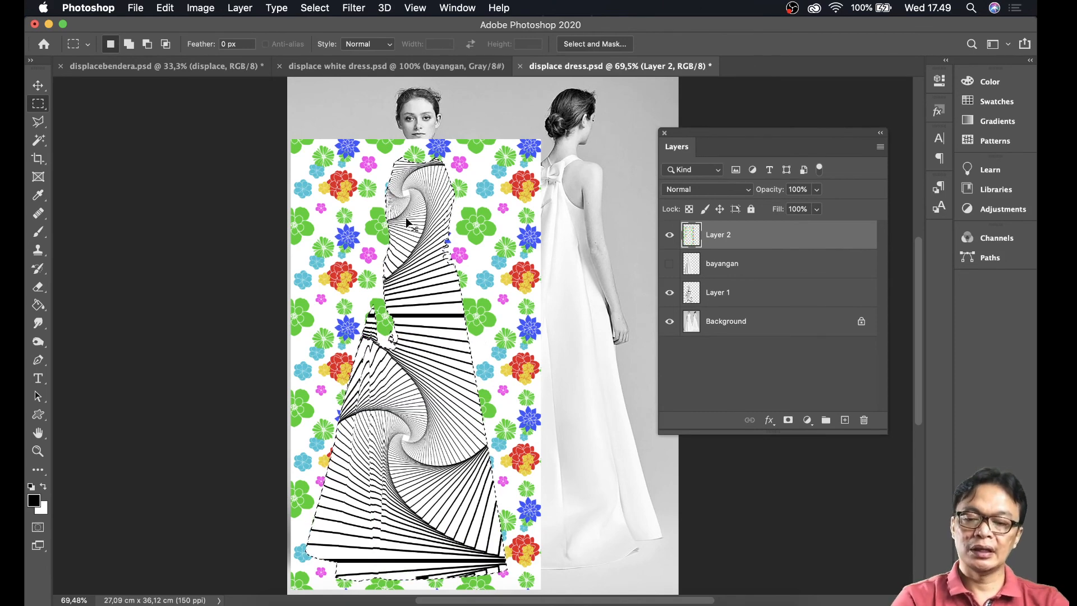
{"action": "key", "text": "super+z"}
{"action": "left_click", "coordinate": [315, 8]}
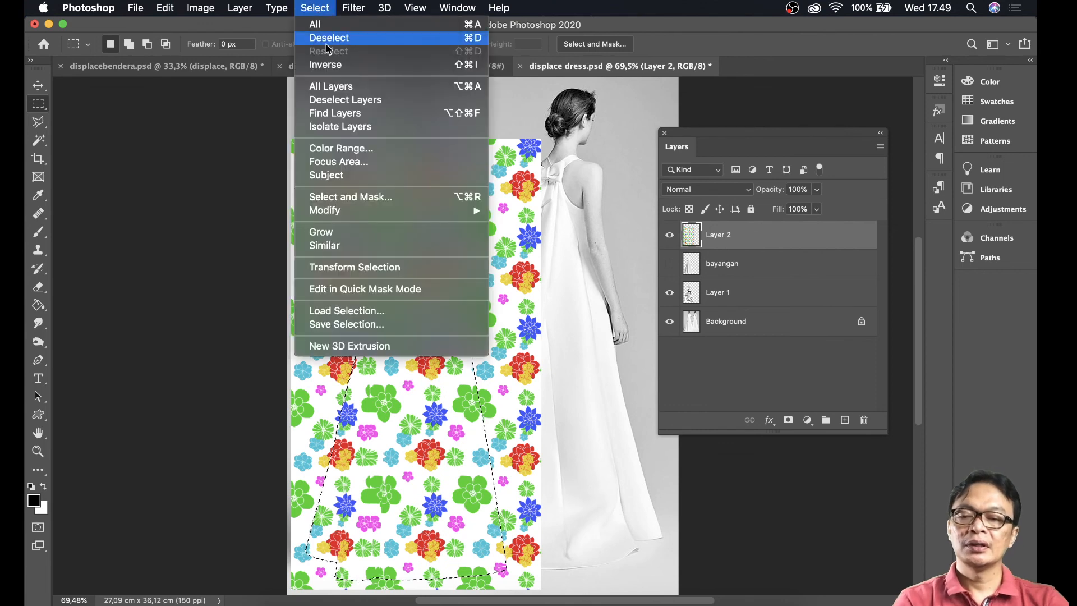
{"action": "left_click", "coordinate": [325, 64]}
{"action": "key", "text": "Delete"}
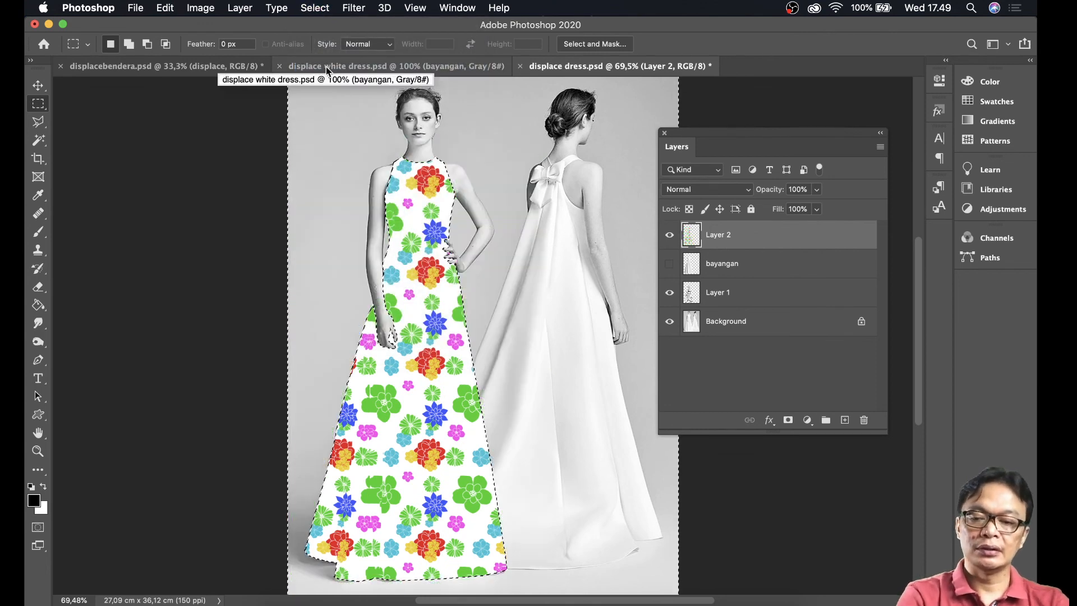
- Move the bayangan shadow layer above Layer 2, make it visible, and deselect the selection
{"action": "left_click", "coordinate": [749, 266]}
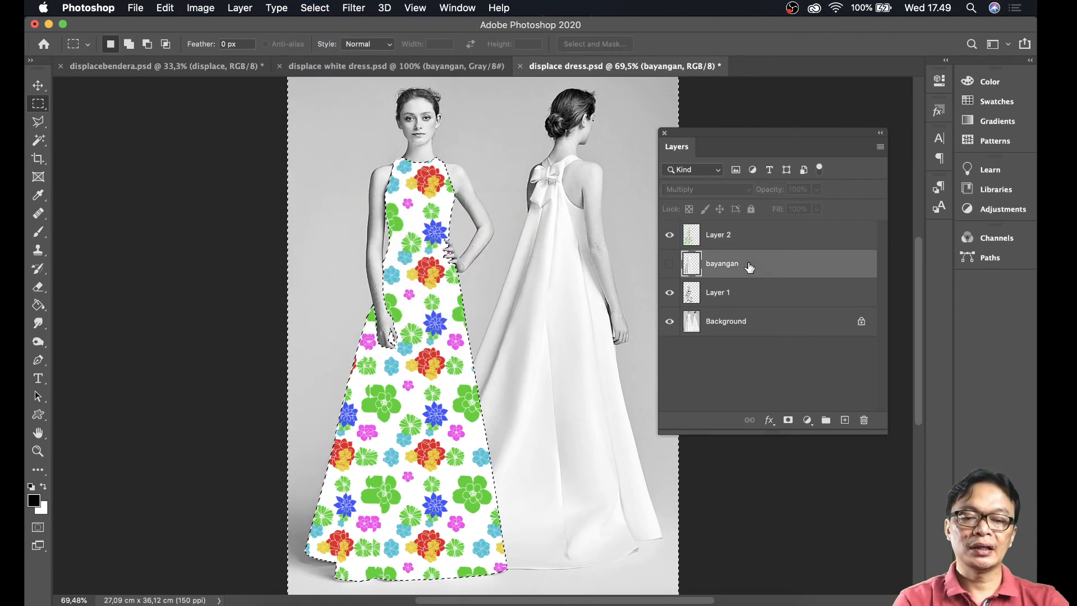
{"action": "left_click_drag", "start_coordinate": [749, 267], "coordinate": [750, 234]}
{"action": "left_click", "coordinate": [670, 240]}
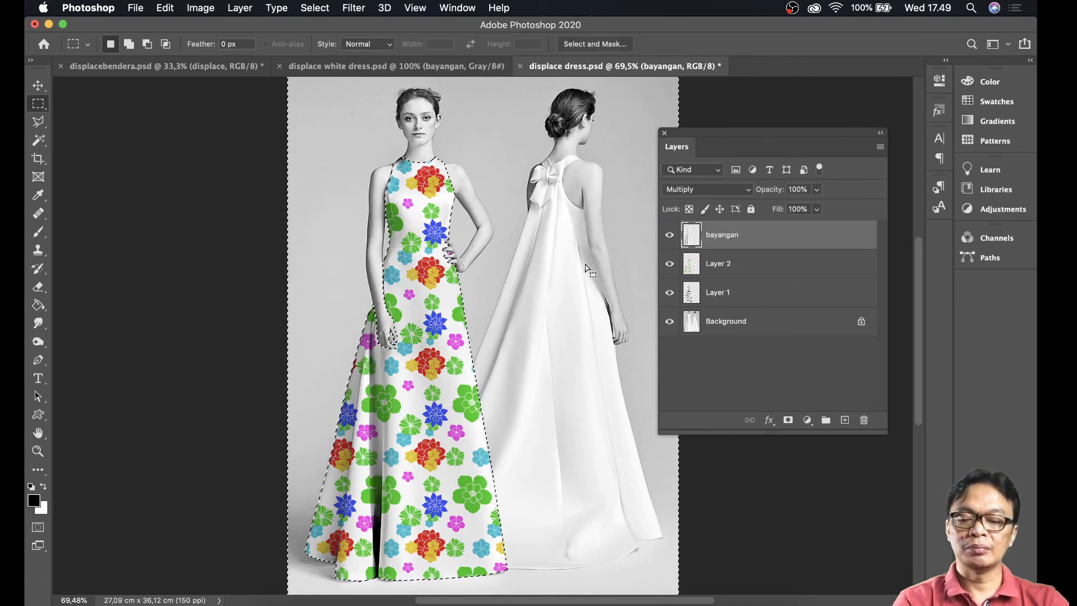
{"action": "key", "text": "super+d"}
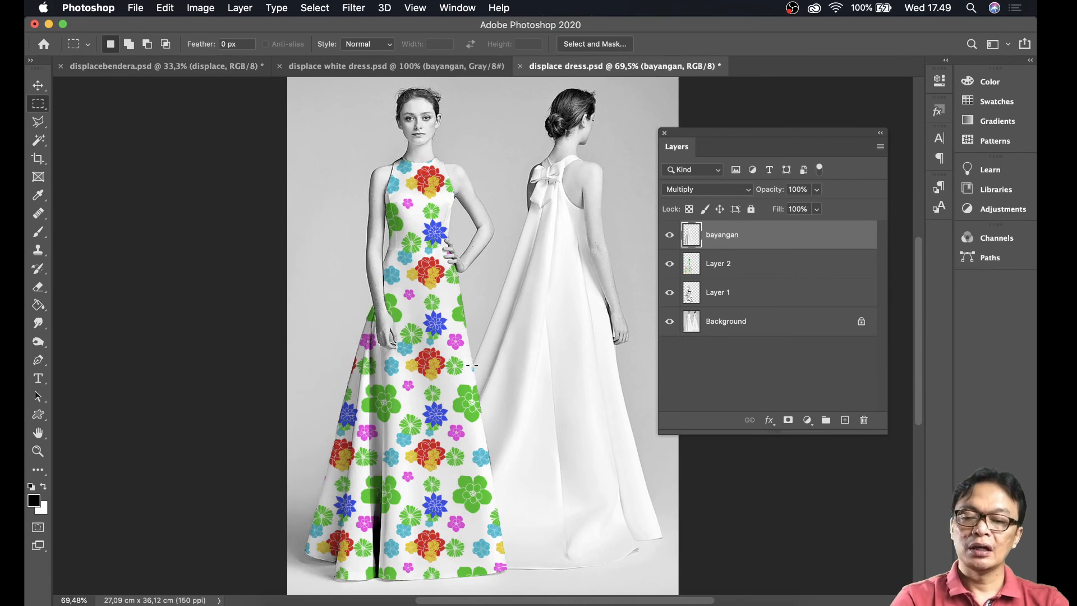
- Delete the flower pattern from the upper bodice on Layer 2 within a slanted polygonal lasso selection, and deselect
{"action": "left_click", "coordinate": [40, 452]}
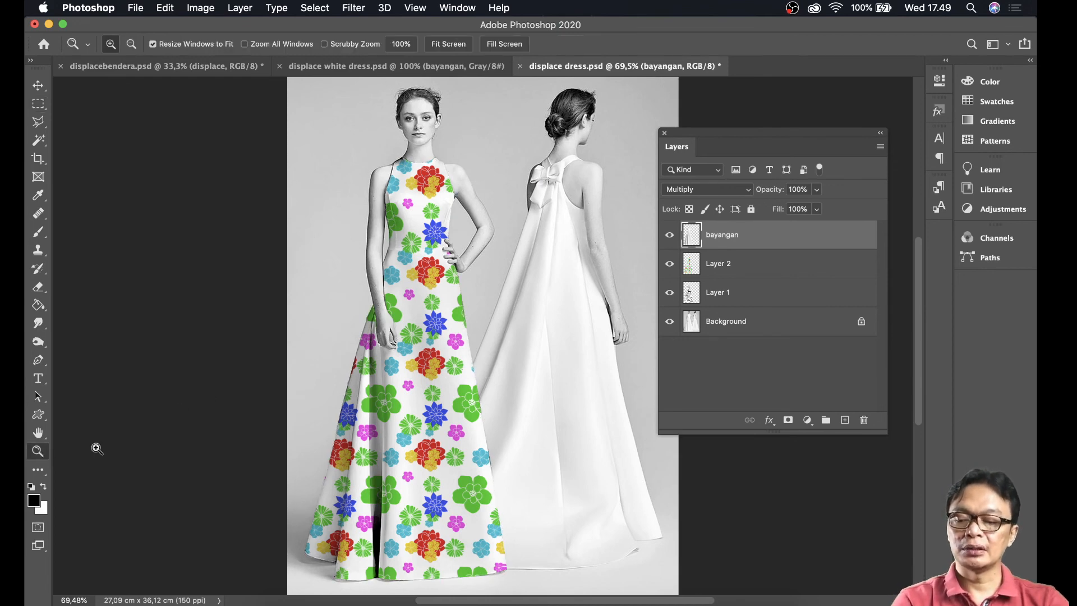
{"action": "key", "text": "alt"}
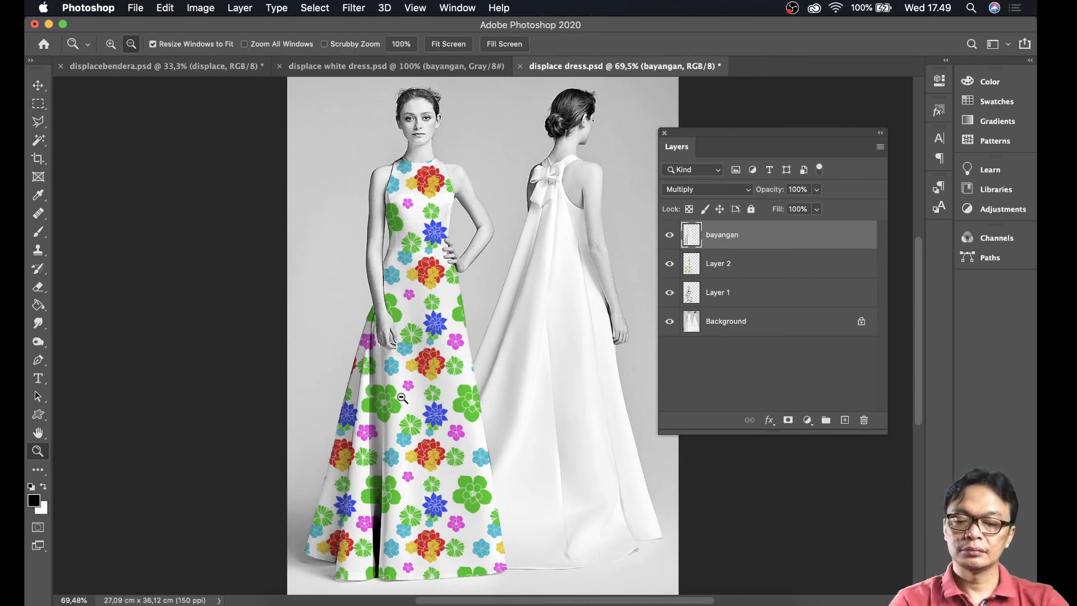
{"action": "left_click", "coordinate": [402, 398], "text": "alt"}
{"action": "scroll", "coordinate": [531, 311], "scroll_direction": "up", "scroll_amount": 5}
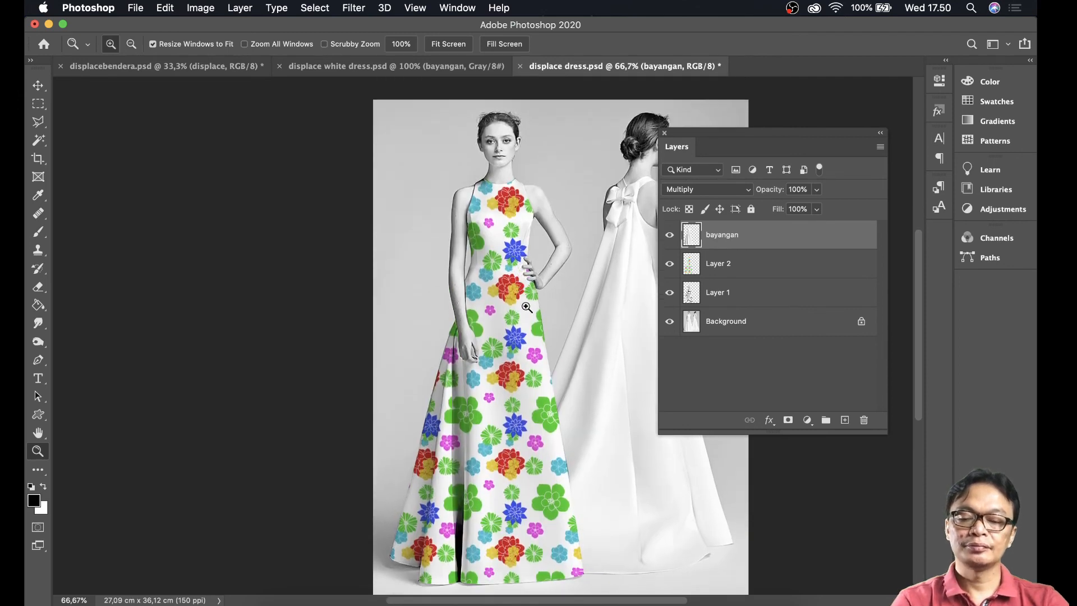
{"action": "scroll", "coordinate": [526, 303], "scroll_direction": "down", "scroll_amount": 1}
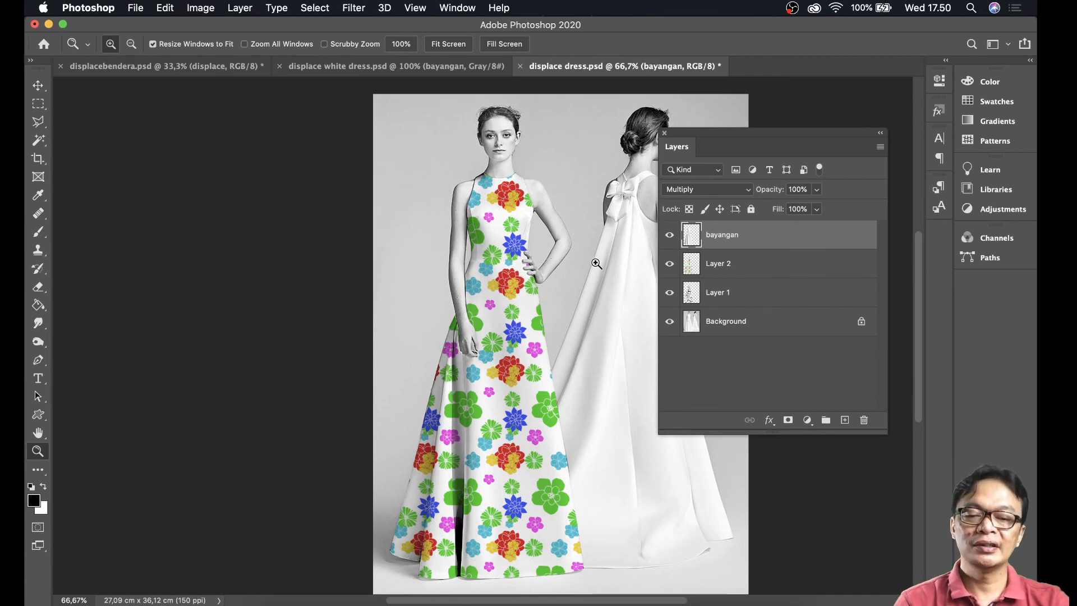
{"action": "left_click", "coordinate": [742, 268]}
{"action": "key", "text": "l"}
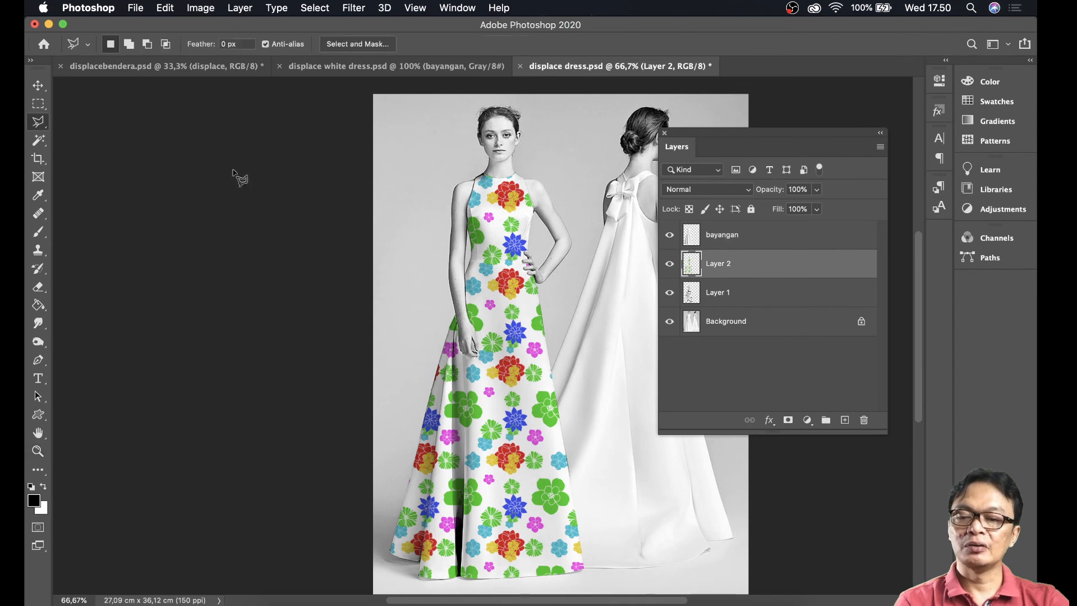
{"action": "left_click", "coordinate": [575, 213]}
{"action": "left_click", "coordinate": [419, 276]}
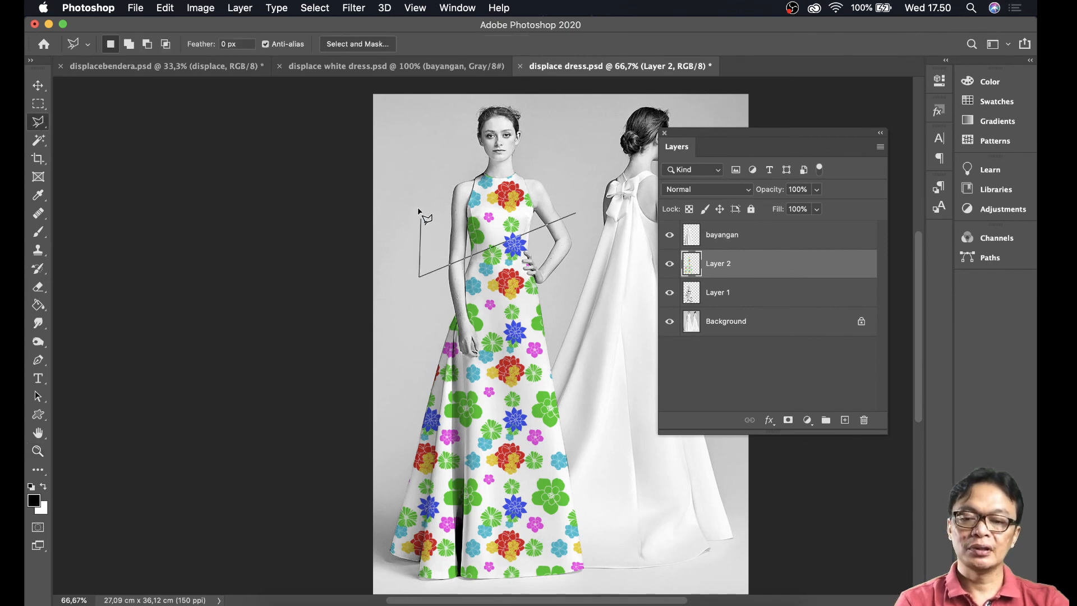
{"action": "left_click", "coordinate": [413, 166]}
{"action": "left_click", "coordinate": [569, 152]}
{"action": "double_click", "coordinate": [589, 188]}
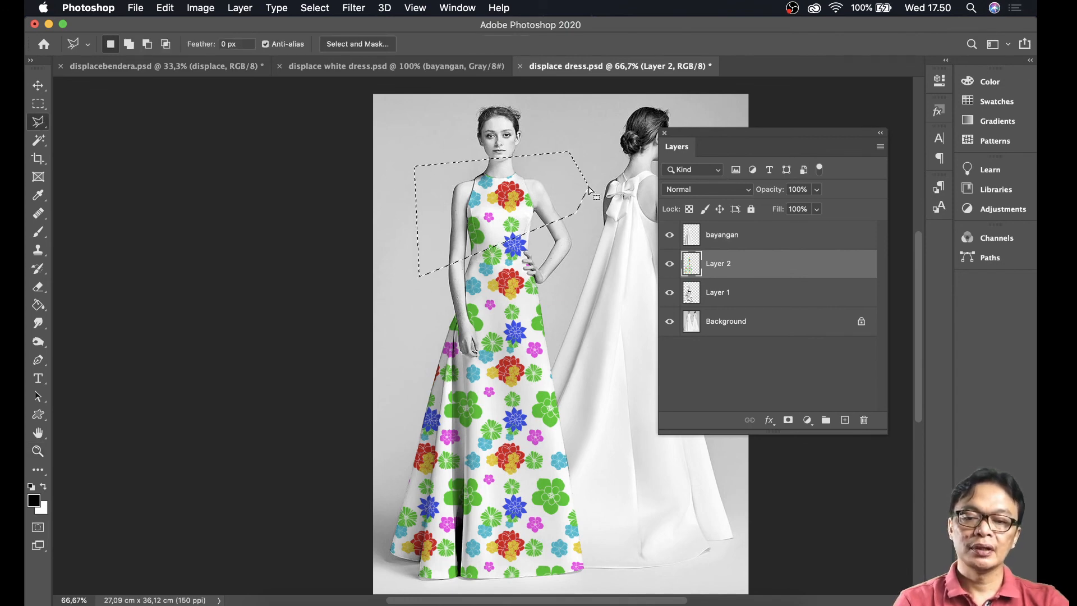
{"action": "key", "text": "Delete"}
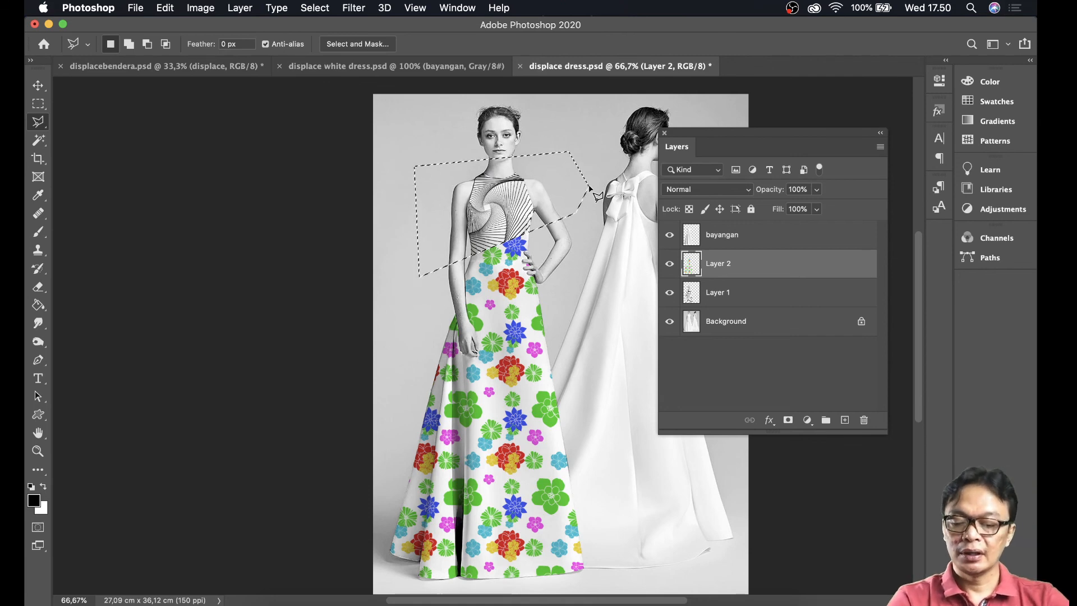
{"action": "key", "text": "super+d"}
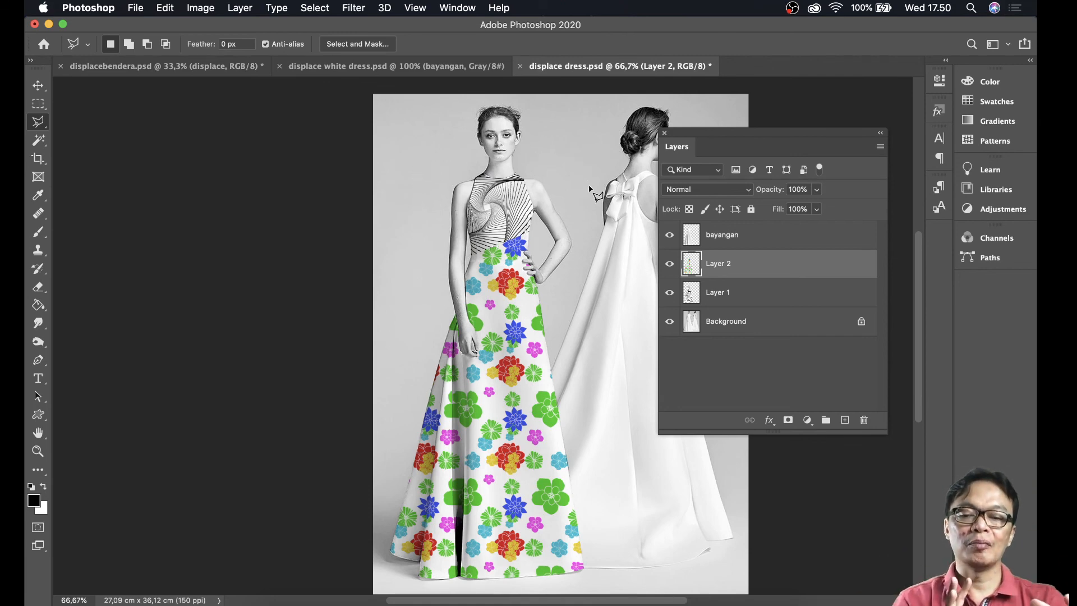
- Delete the remaining flowers above the waist on Layer 2 using a near-horizontal polygonal lasso selection, and deselect
{"action": "left_click", "coordinate": [41, 126]}
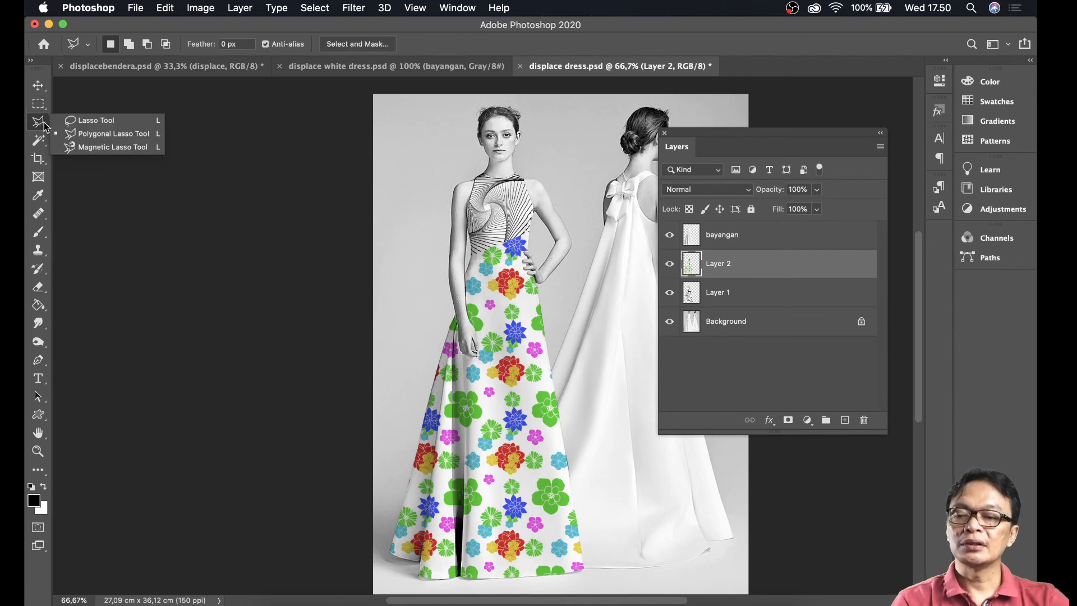
{"action": "left_click", "coordinate": [69, 124]}
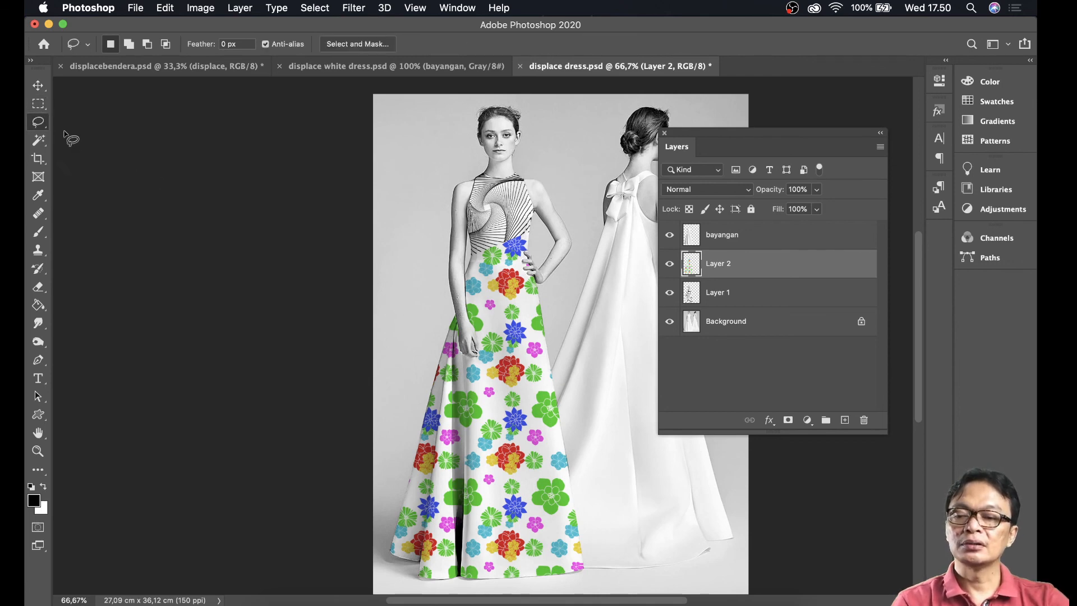
{"action": "left_click", "coordinate": [40, 129]}
{"action": "left_click", "coordinate": [76, 139]}
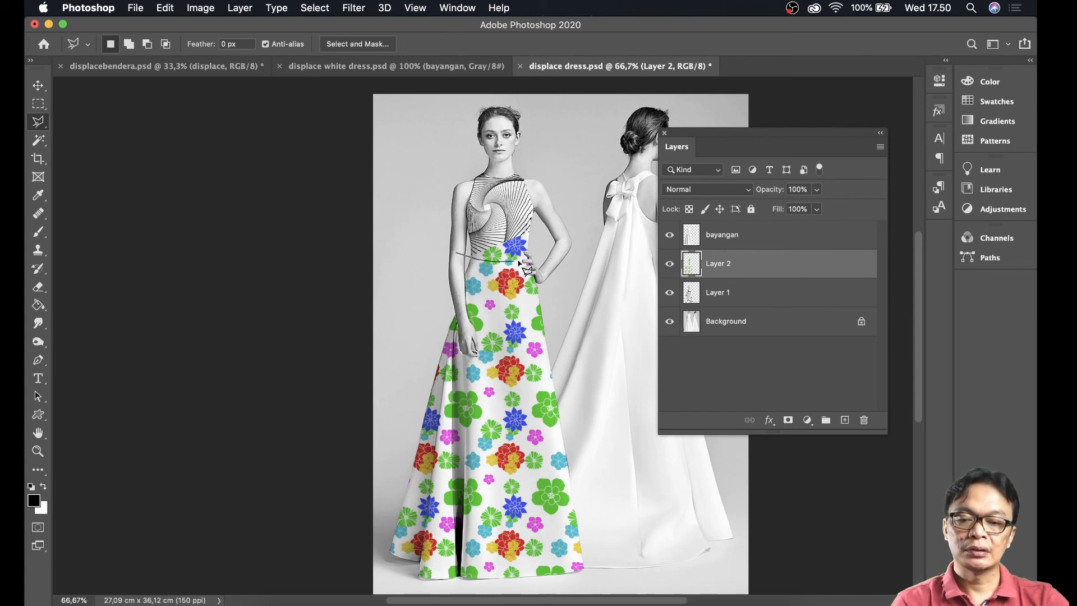
{"action": "left_click", "coordinate": [537, 258]}
{"action": "left_click", "coordinate": [551, 217]}
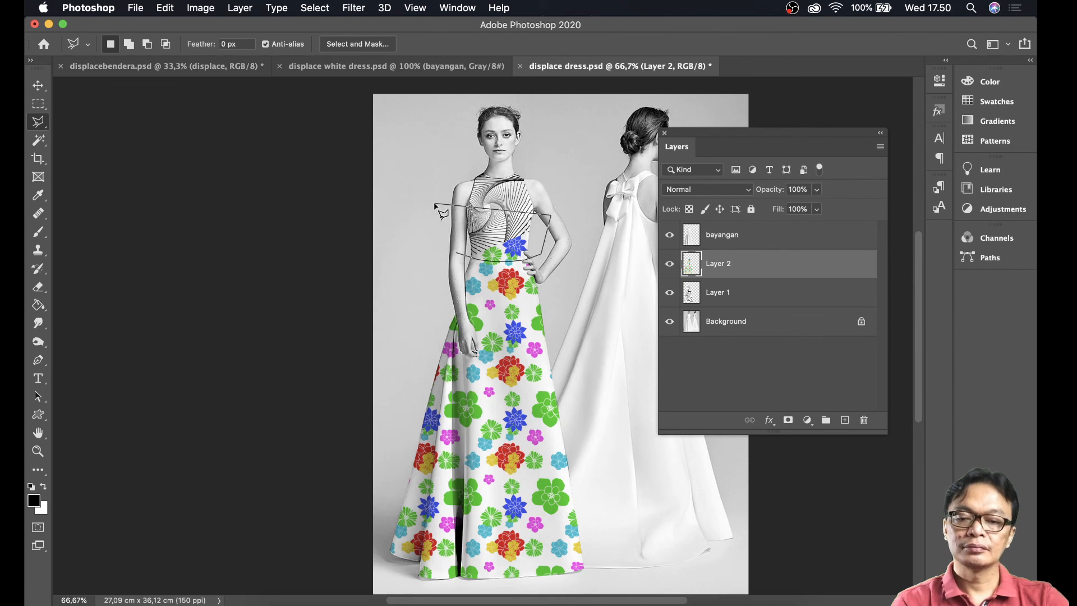
{"action": "double_click", "coordinate": [435, 205]}
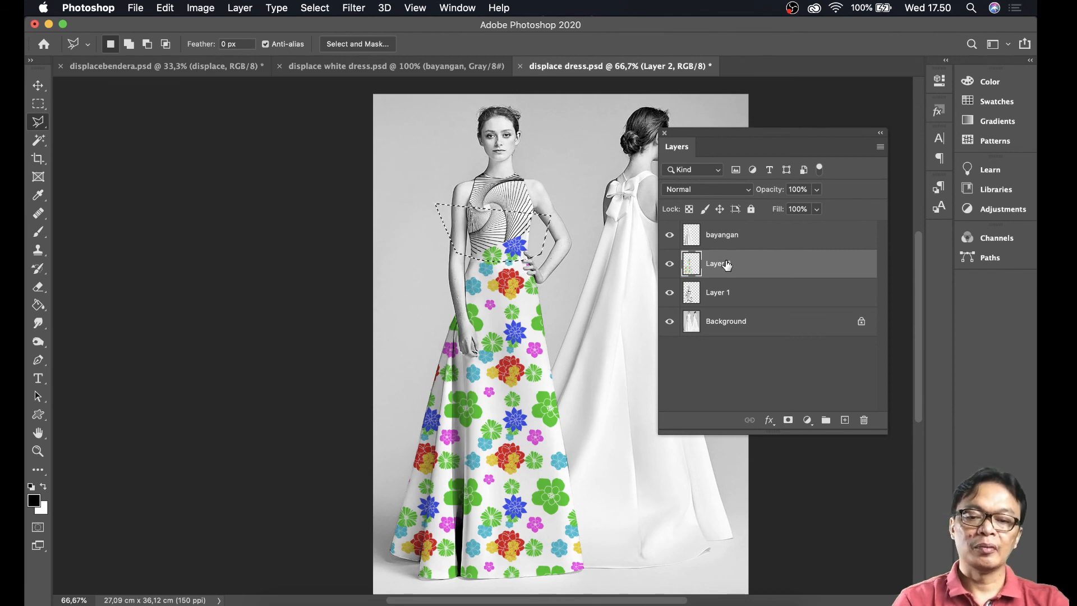
{"action": "key", "text": "BackSpace"}
{"action": "key", "text": "super+d"}
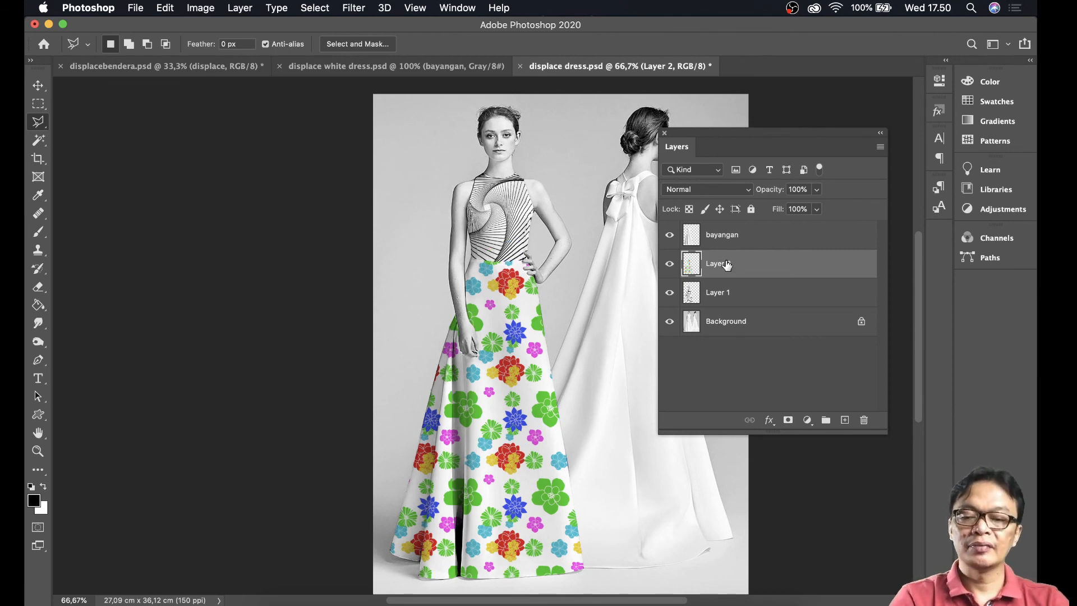